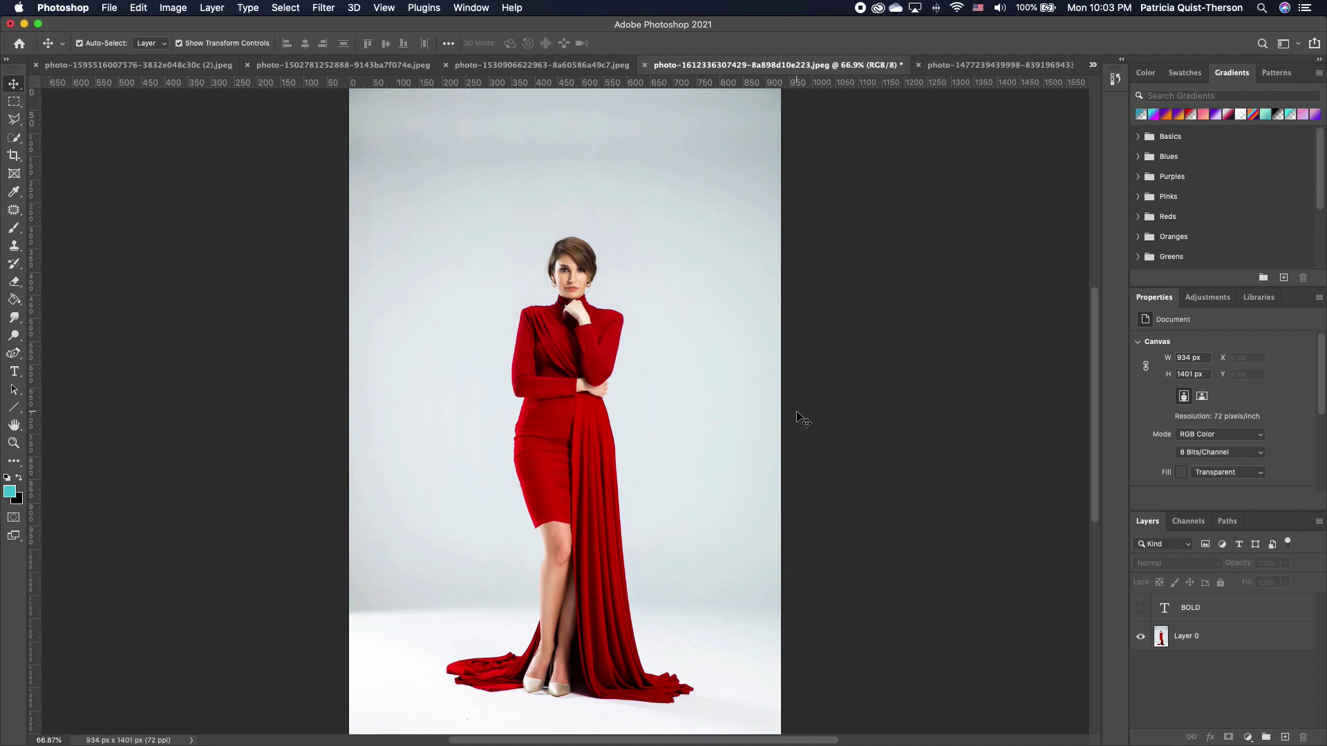
Add a Hue/Saturation adjustment layer above Layer 0 and target the Reds range by sampling the dress
left_click(1245, 643)
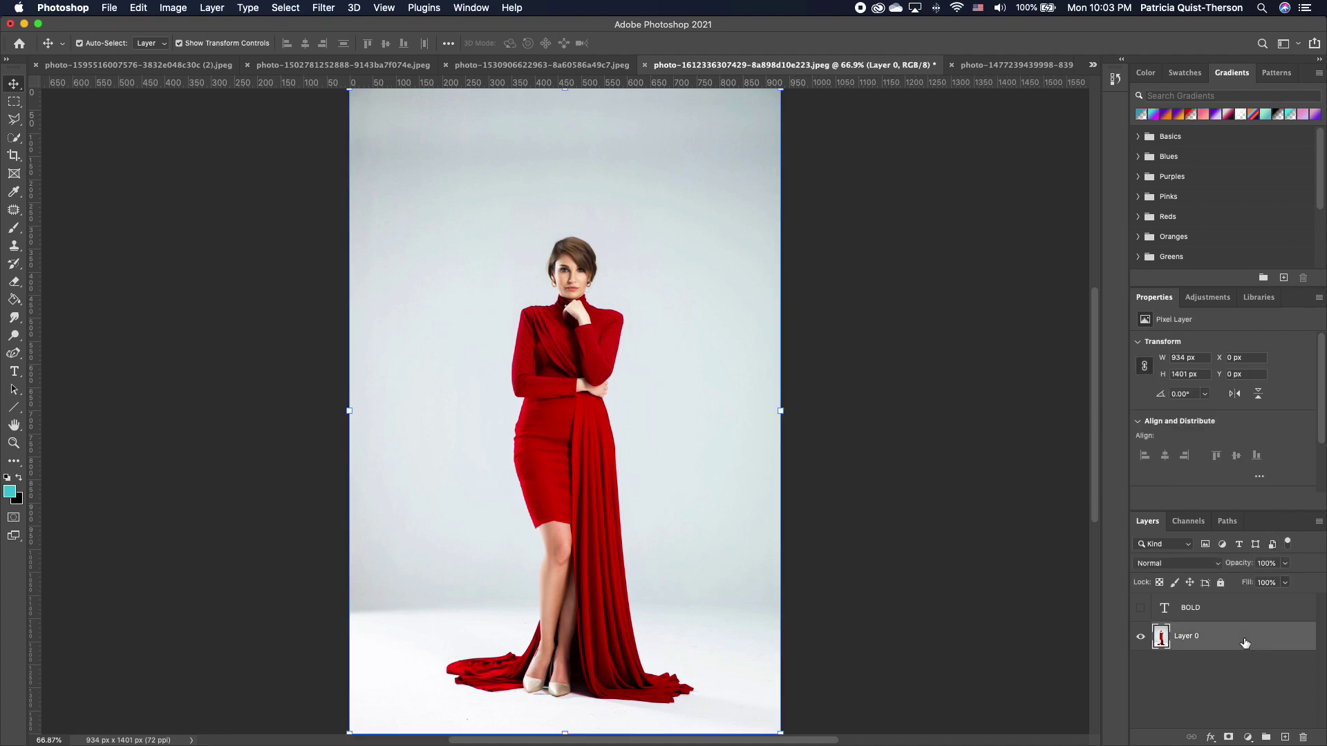
left_click(1249, 739)
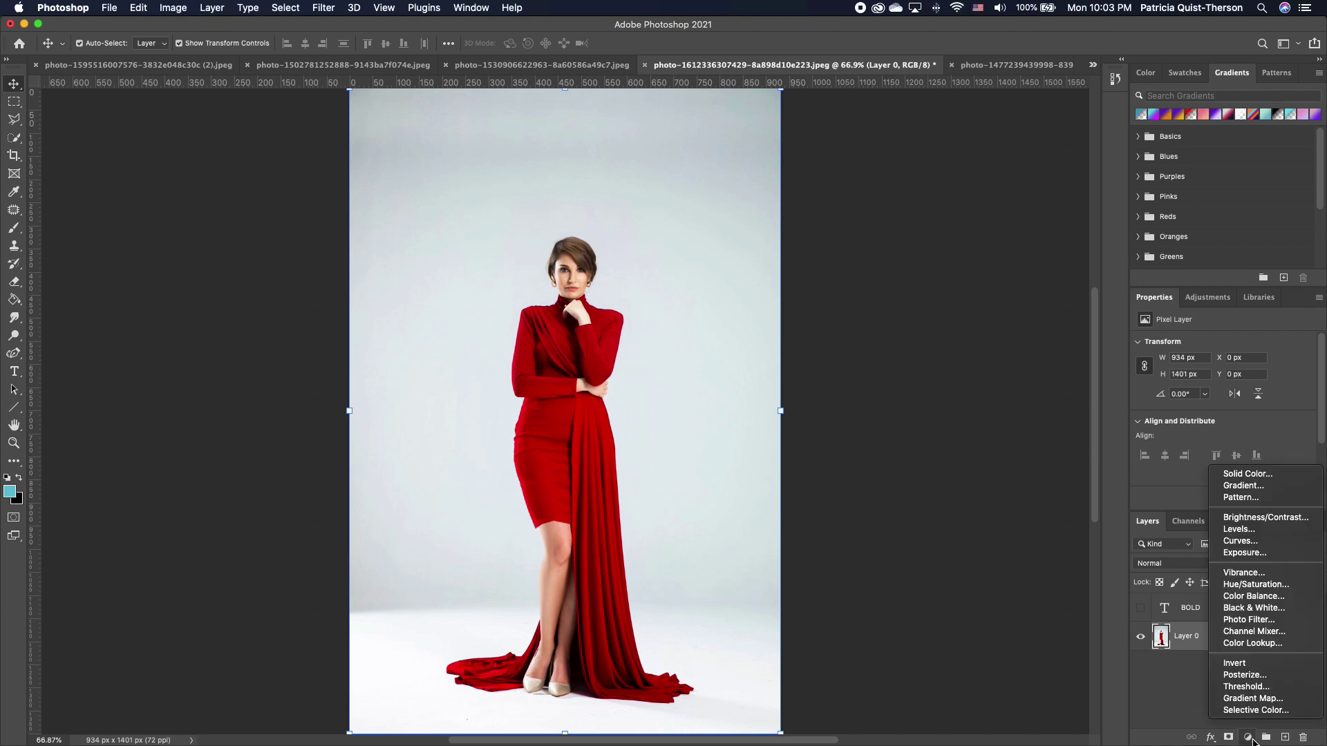
left_click(1272, 585)
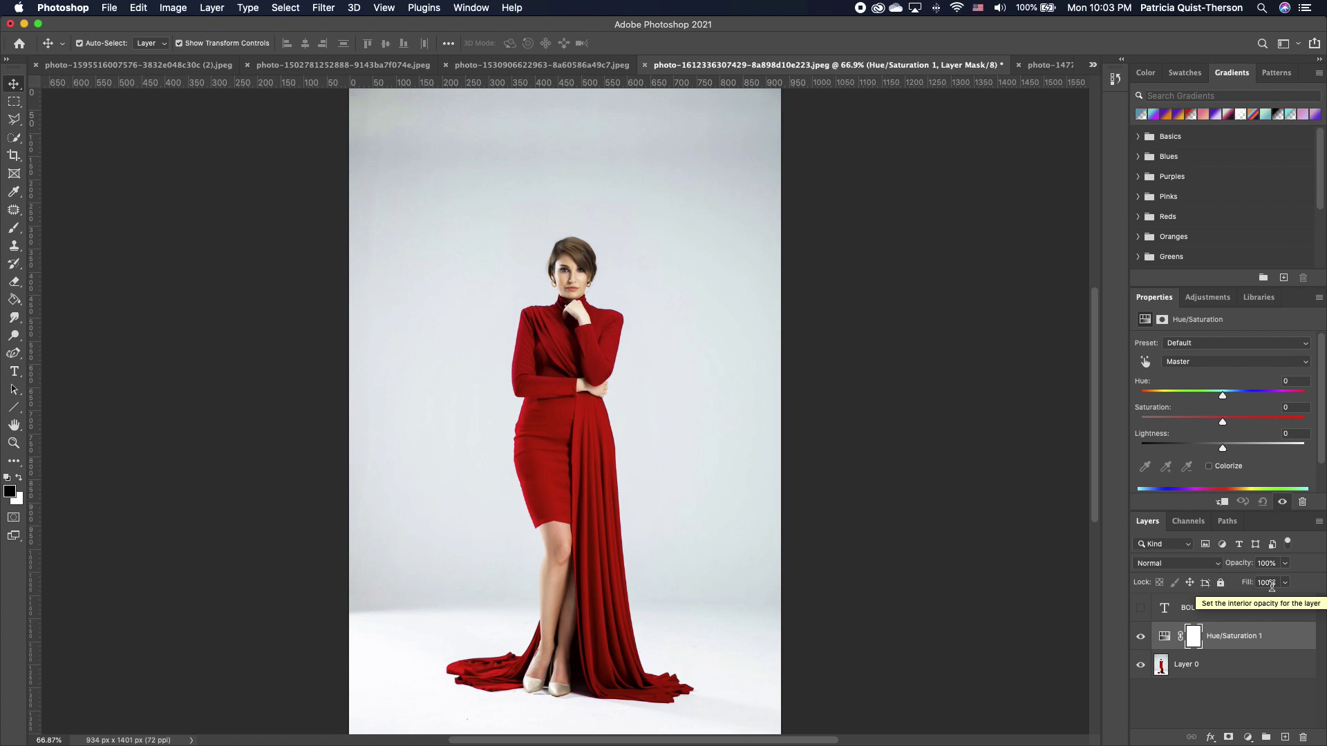
left_click(1145, 362)
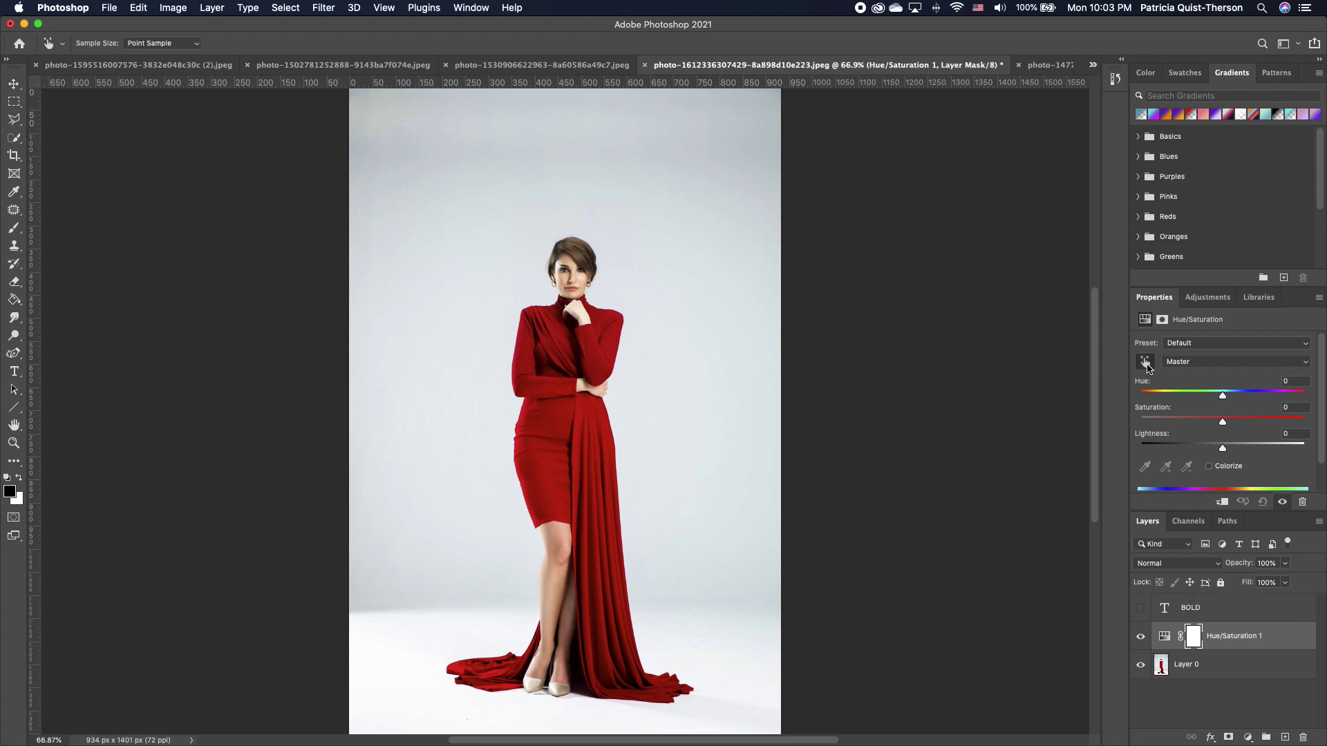
left_click(565, 410)
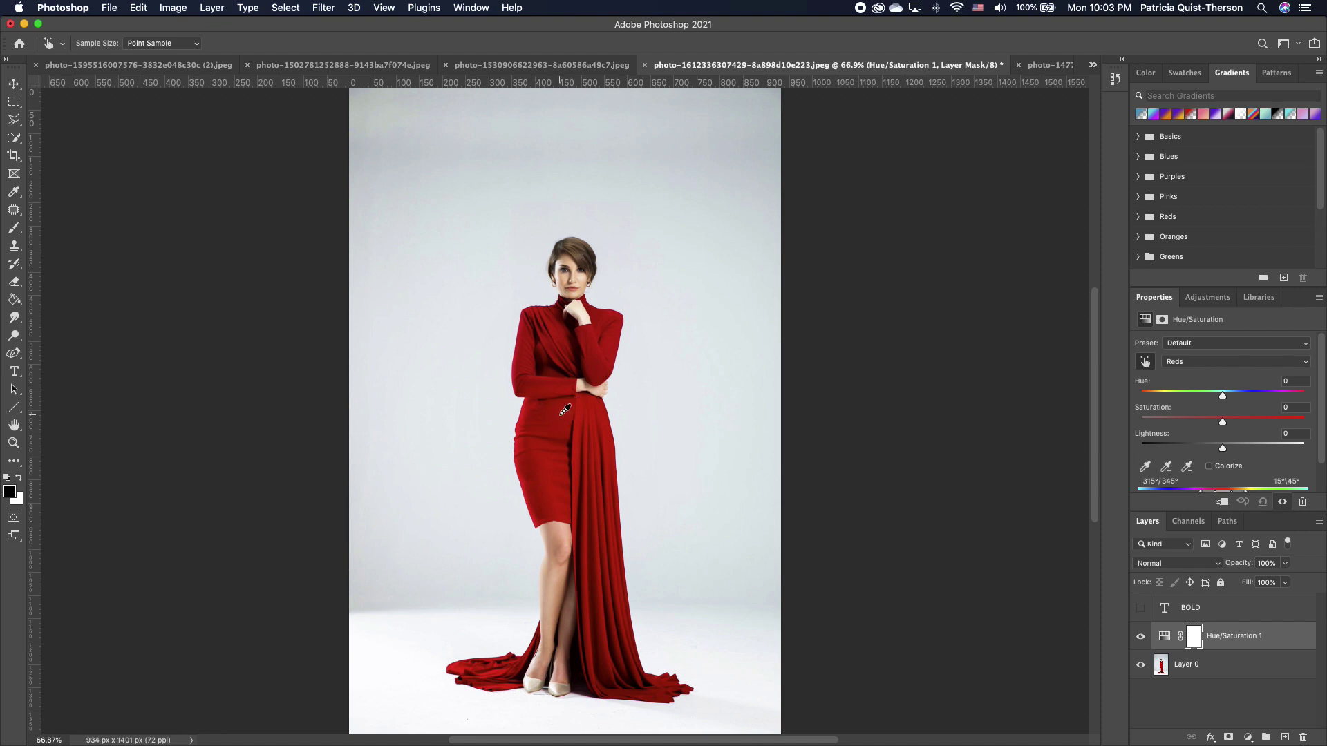
Shift the Reds hue to -130 and narrow the affected colour range to 315°/322° and 5°\11° to exclude the skin
left_click_drag(1322, 429, 1321, 458)
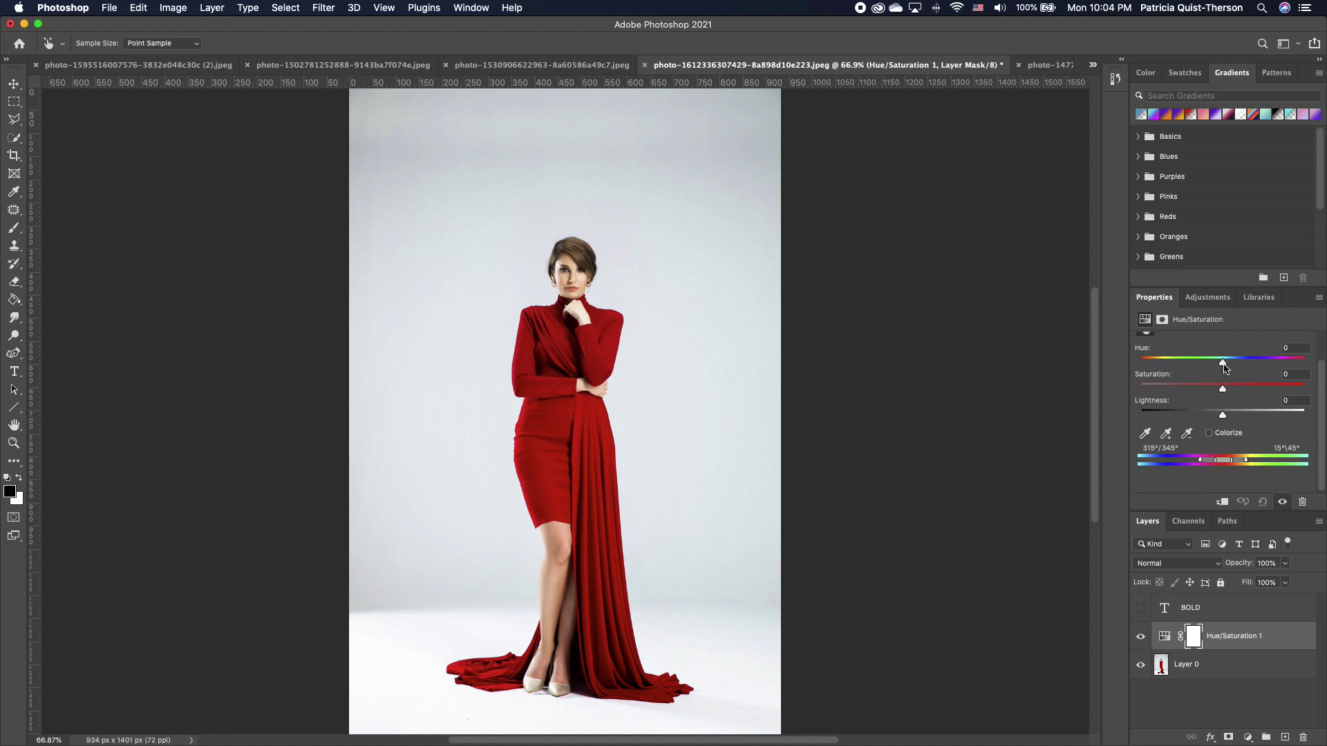
left_click_drag(1224, 369, 1158, 366)
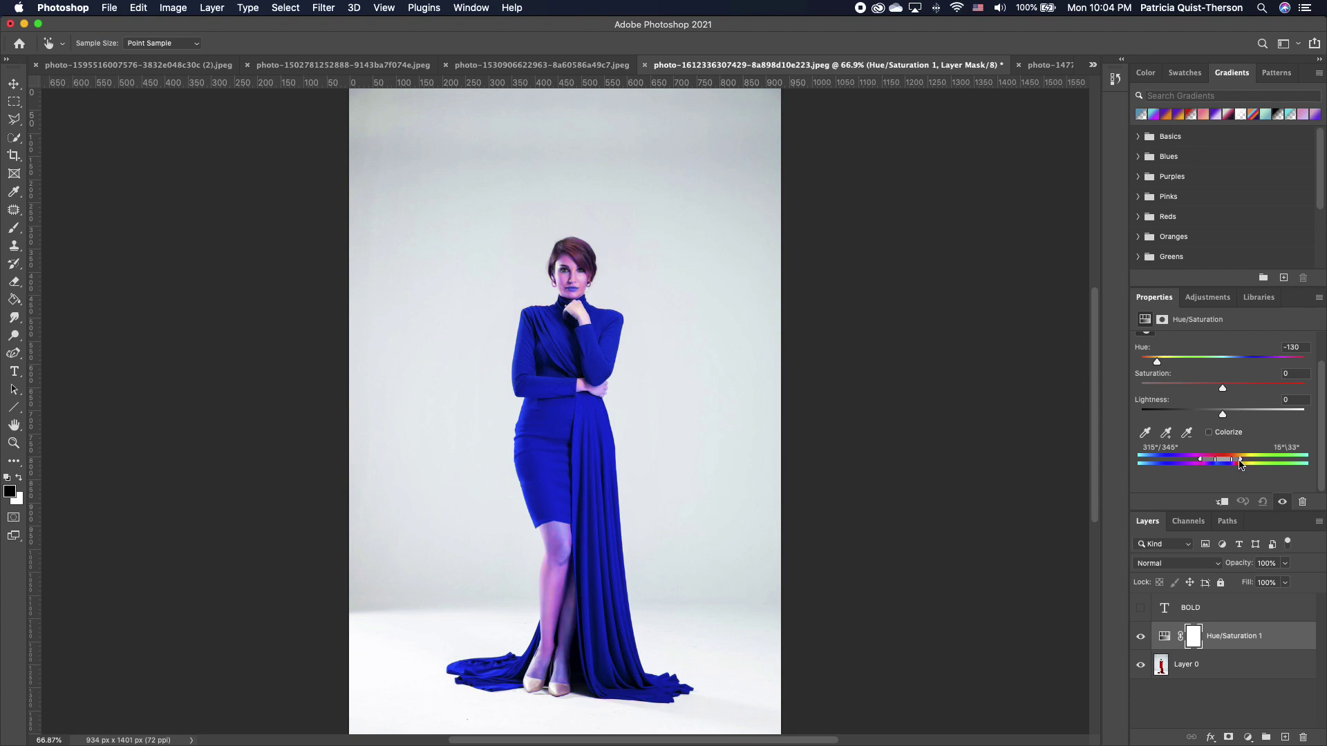
left_click_drag(1237, 463, 1234, 464)
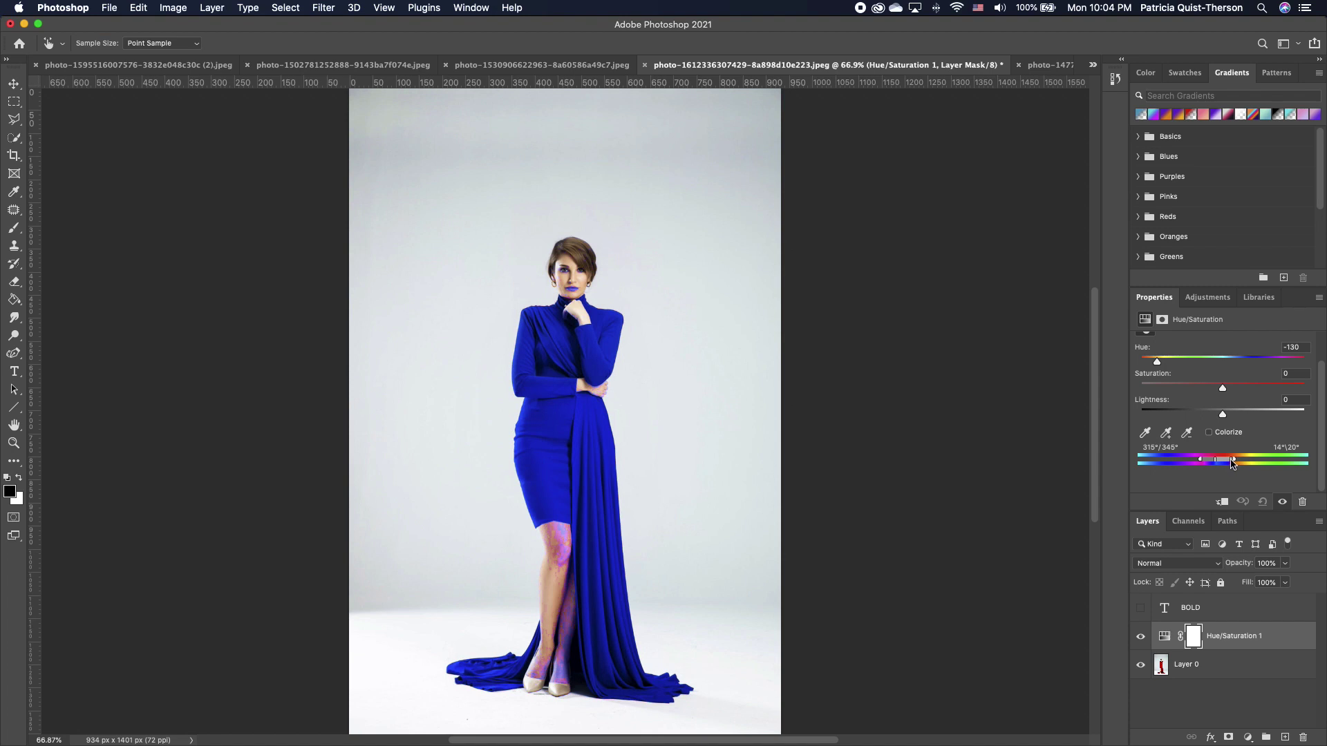
left_click_drag(1213, 464, 1229, 463)
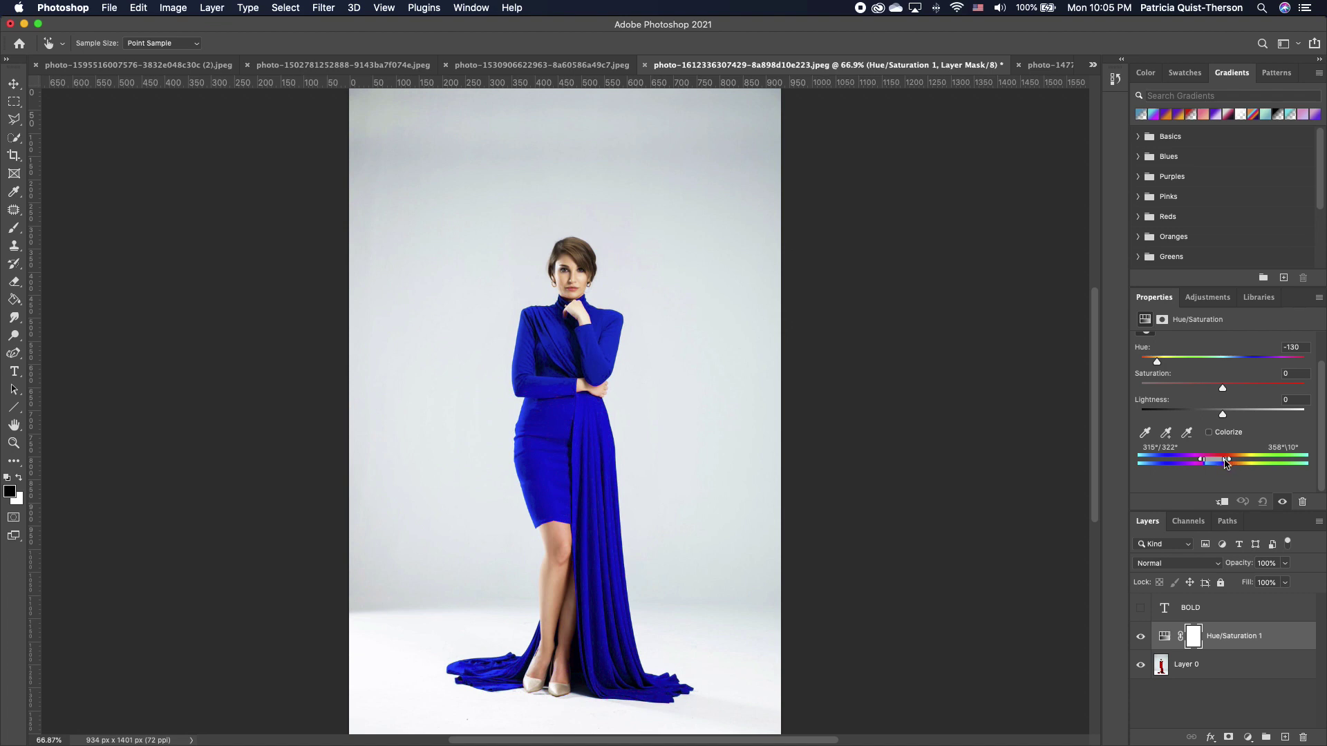
left_click_drag(1225, 464, 1228, 465)
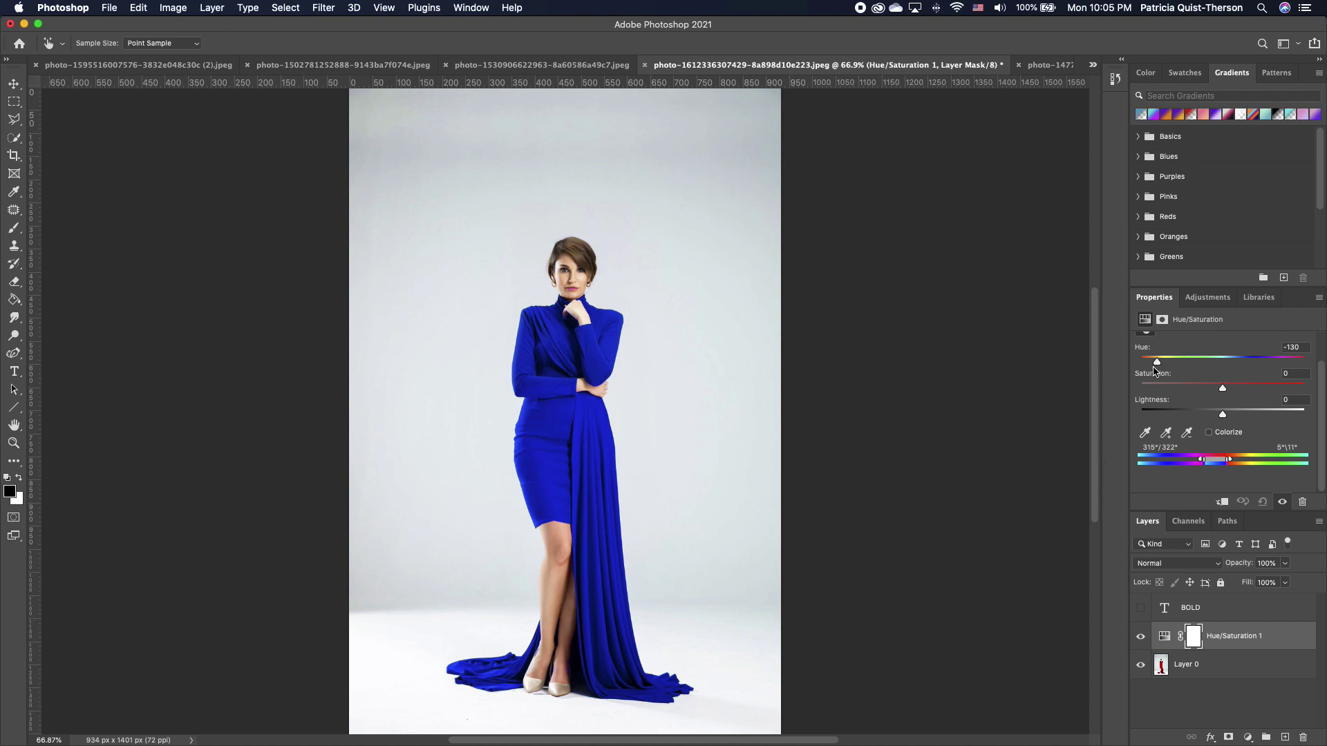
Shift the Reds hue to +159 and paint the woman's lips out of the adjustment's layer mask in black
left_click_drag(1157, 362, 1299, 359)
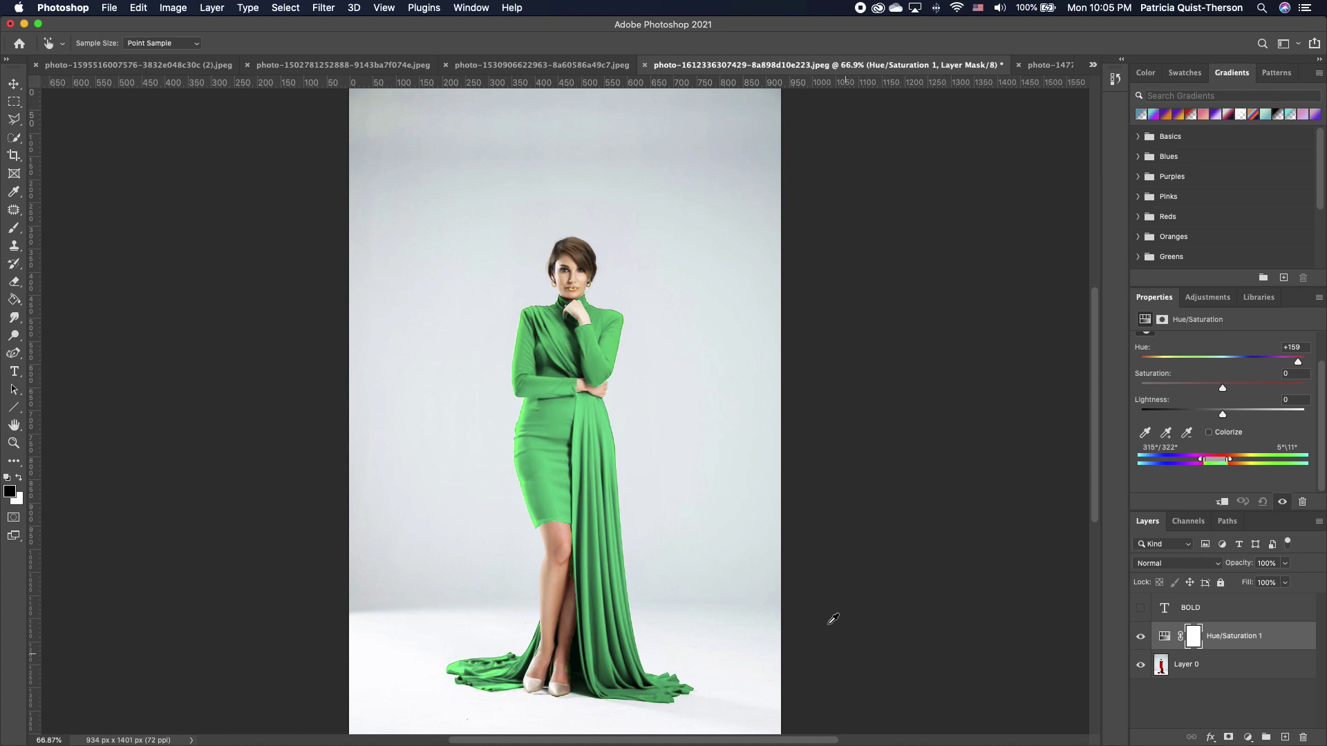
key("v")
left_click(1194, 636)
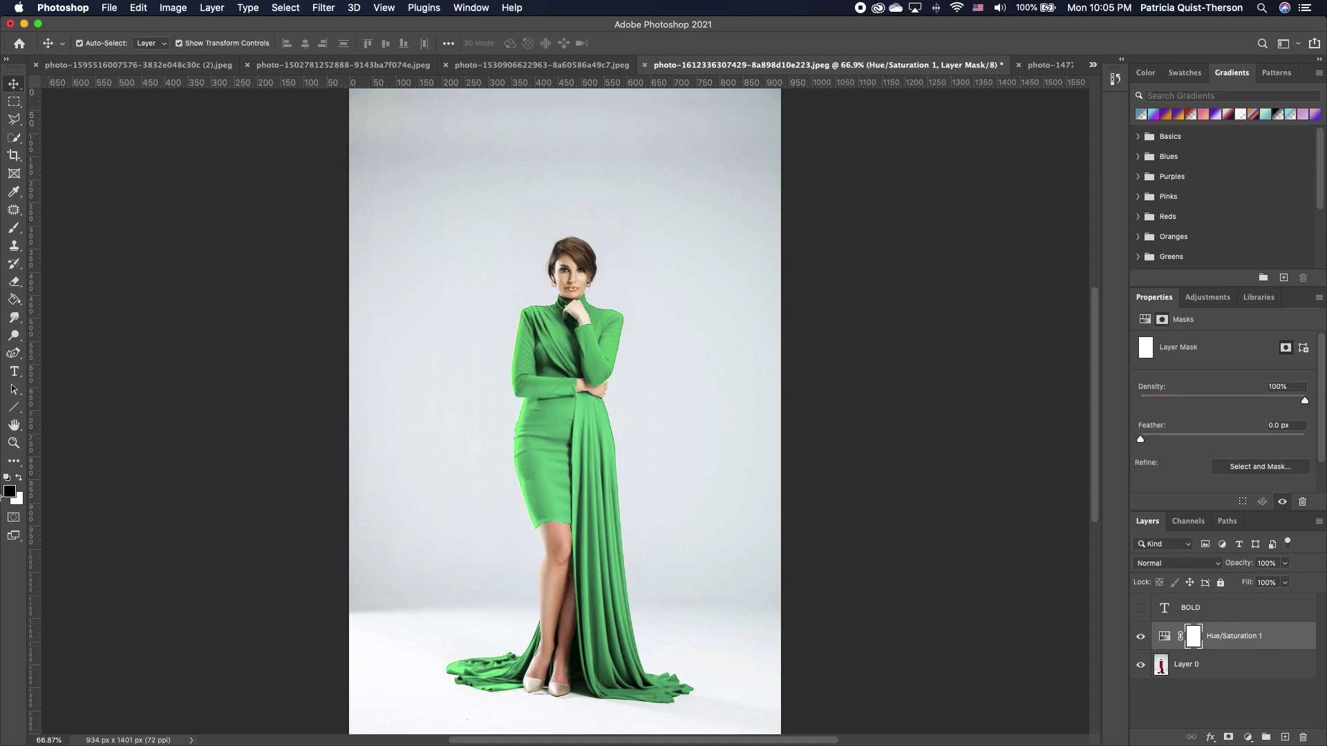
left_click(16, 231)
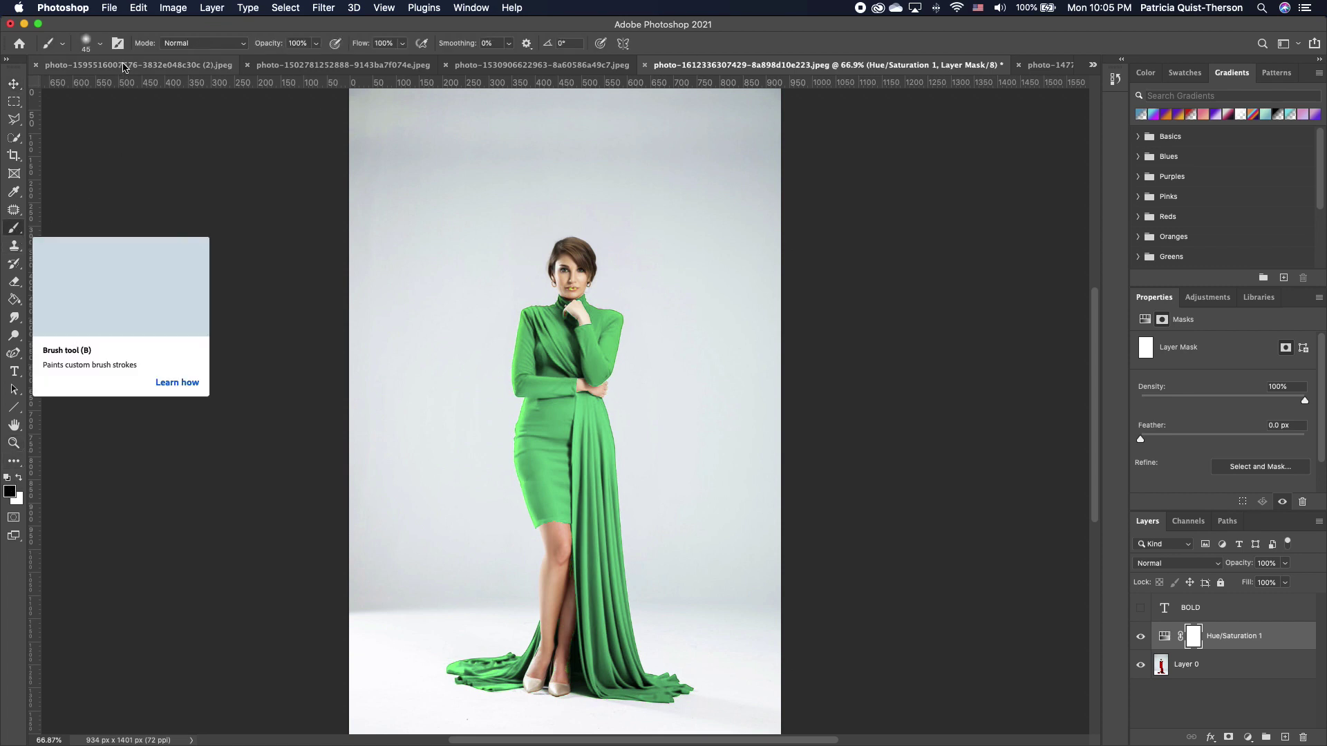
left_click_drag(570, 287, 571, 285)
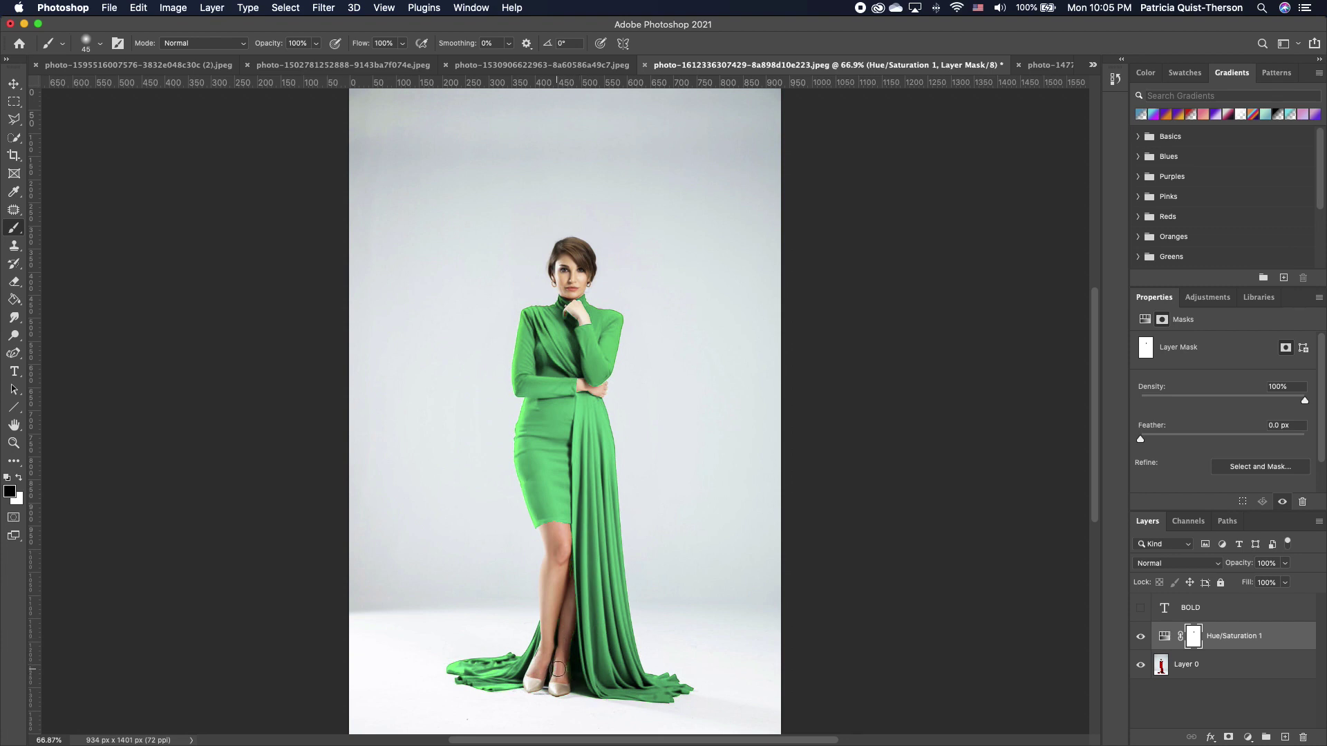
Reopen the settings of the Hue/Saturation adjustment layer
left_click(1166, 638)
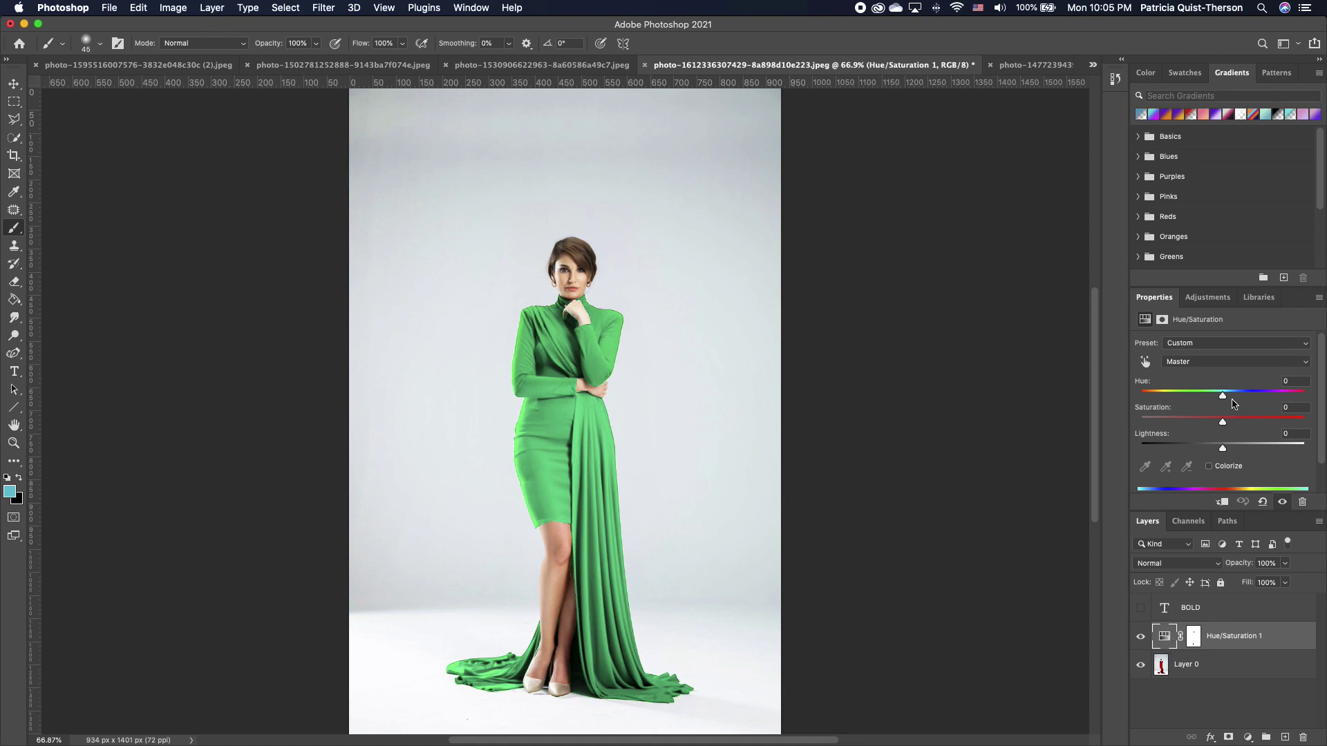
mouse_move(1222, 397)
left_mouse_down()
mouse_move(1193, 399)
mouse_move(1220, 397)
left_mouse_up()
double_click(1290, 381)
type("0")
Target the Reds range by sampling the dress and set its hue to -41 for a purple dress
left_click(1145, 361)
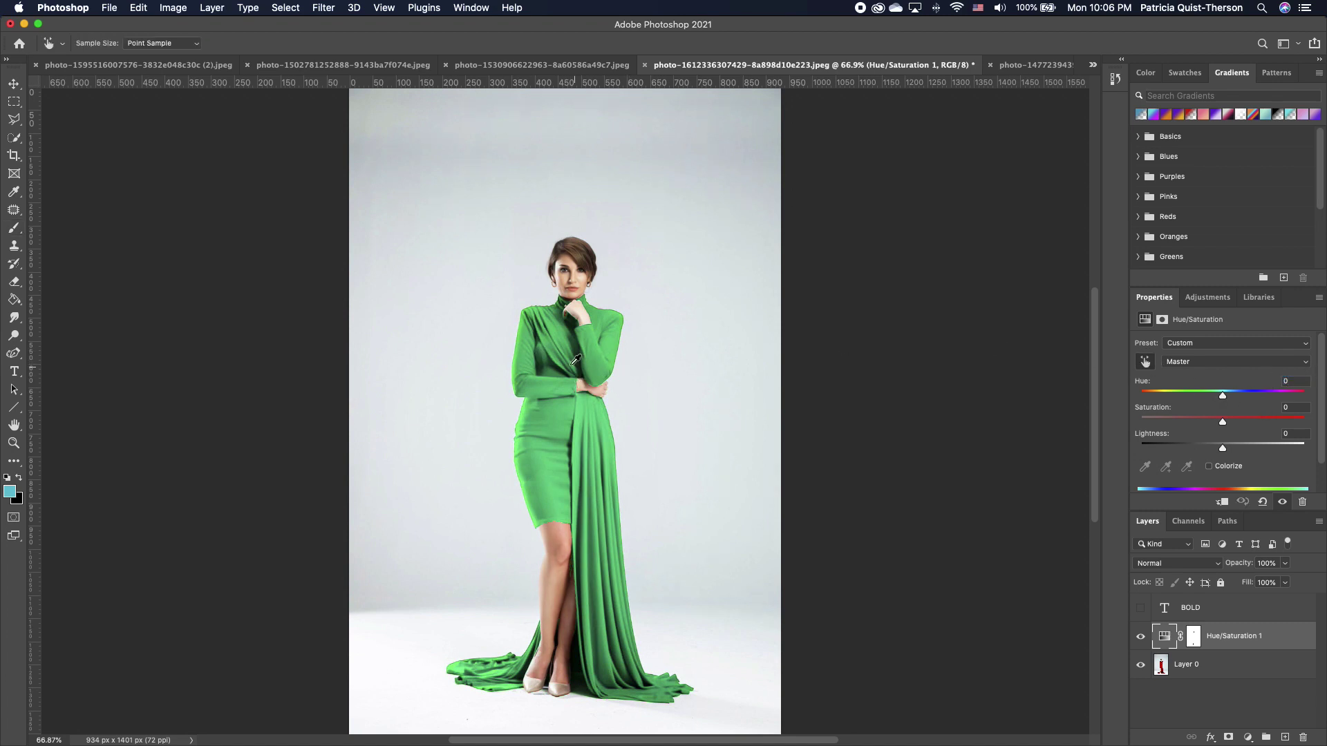
left_click(559, 413)
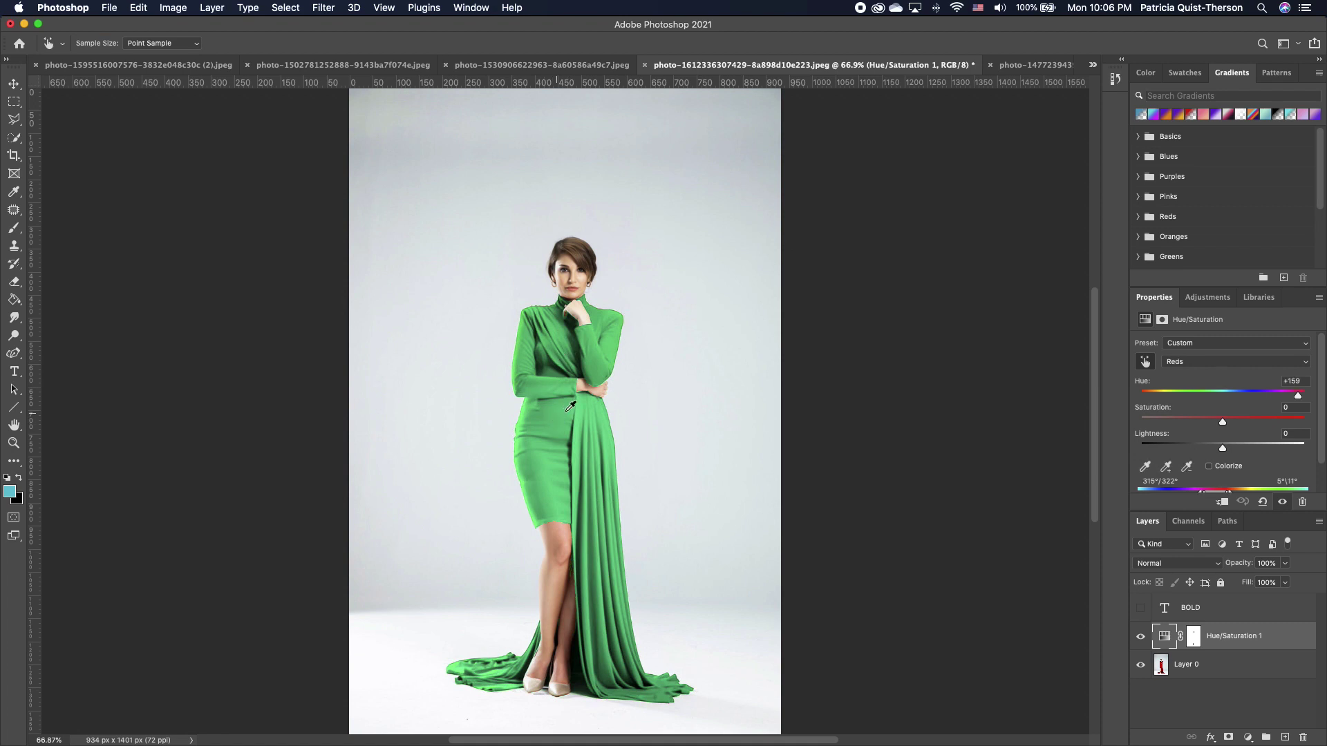
left_click_drag(1297, 396, 1190, 407)
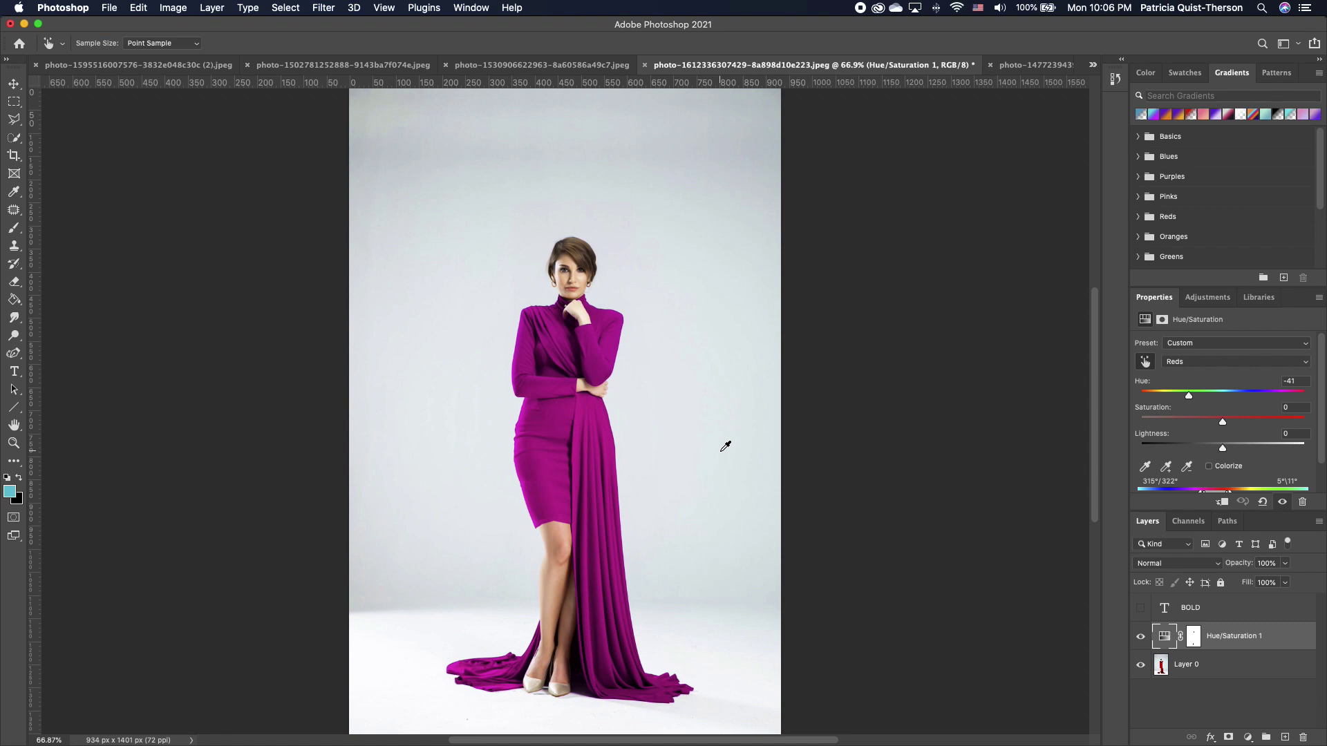
Show the BOLD text layer and move the text slightly down to about X 40 px, Y 239 px
left_click(1141, 609)
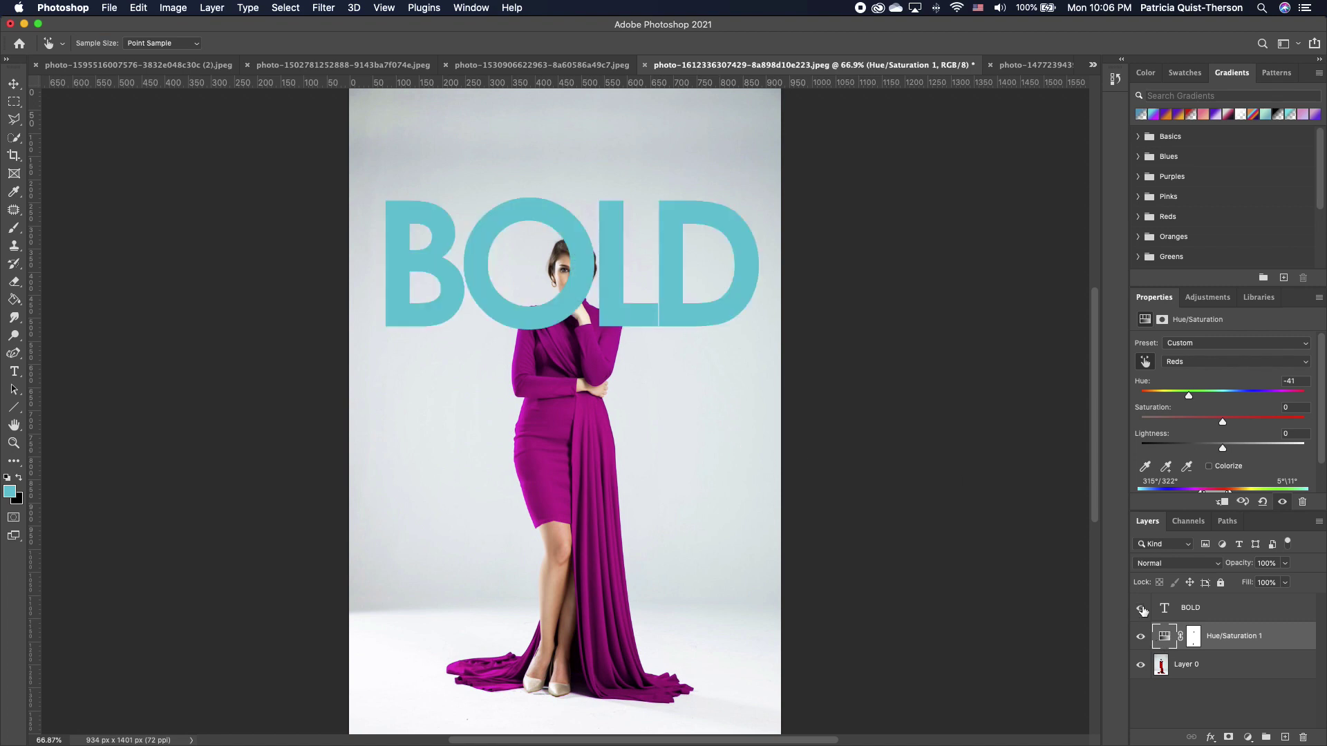
left_click(13, 83)
left_click_drag(624, 305, 621, 327)
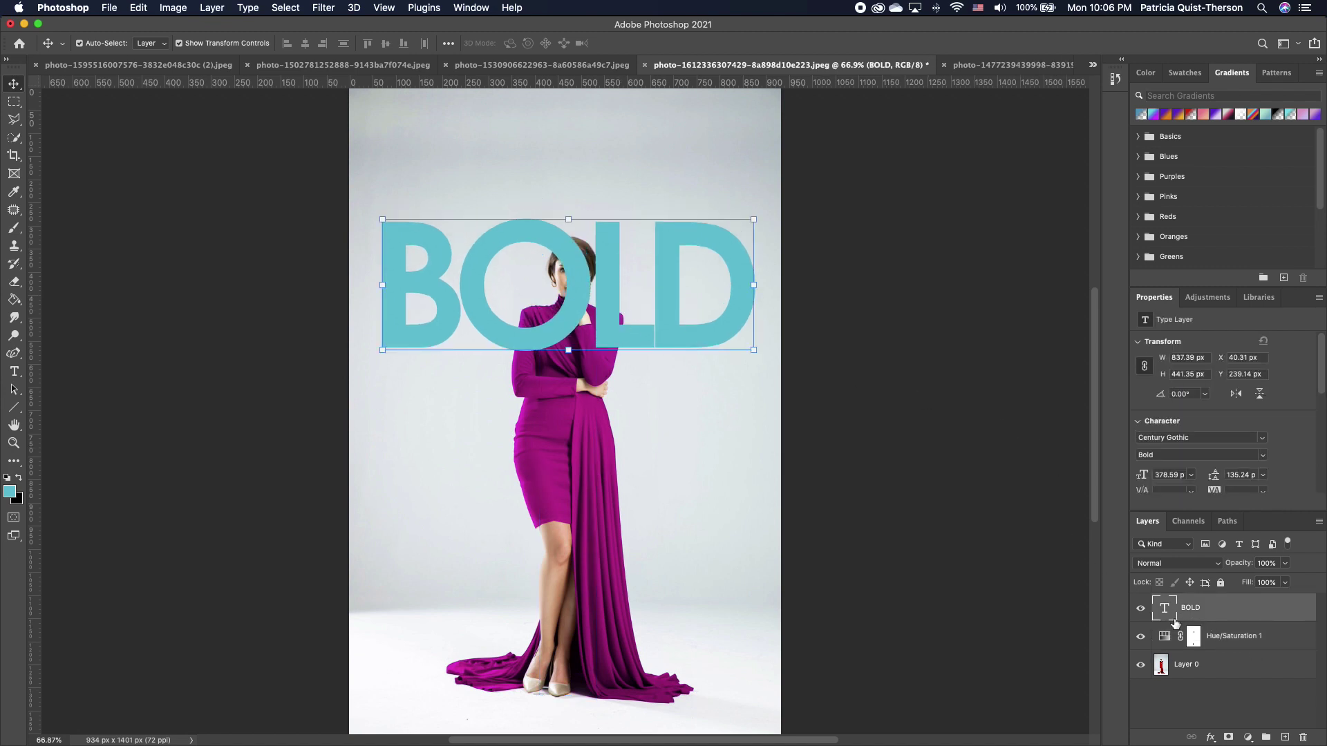
Select the subject on Layer 0, invert the selection and use it as a layer mask on the BOLD text layer
left_click(1183, 666)
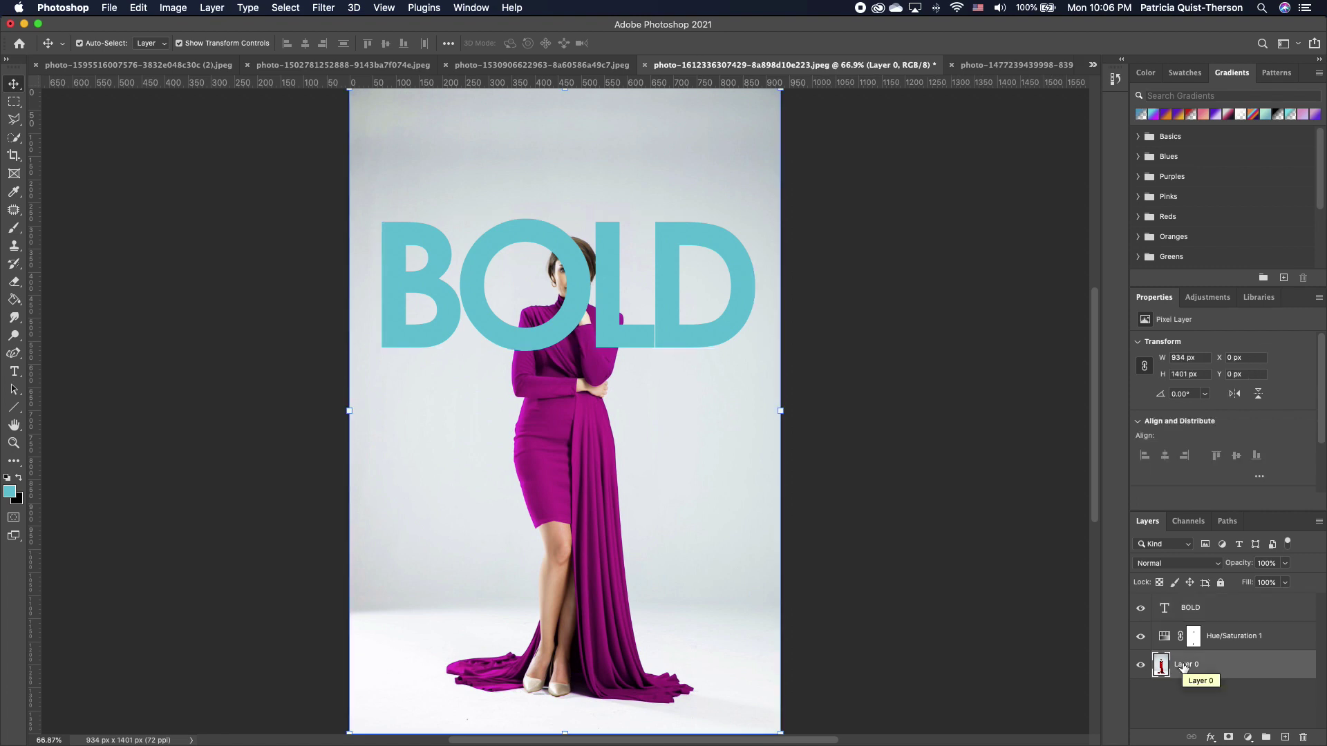
left_click(17, 141)
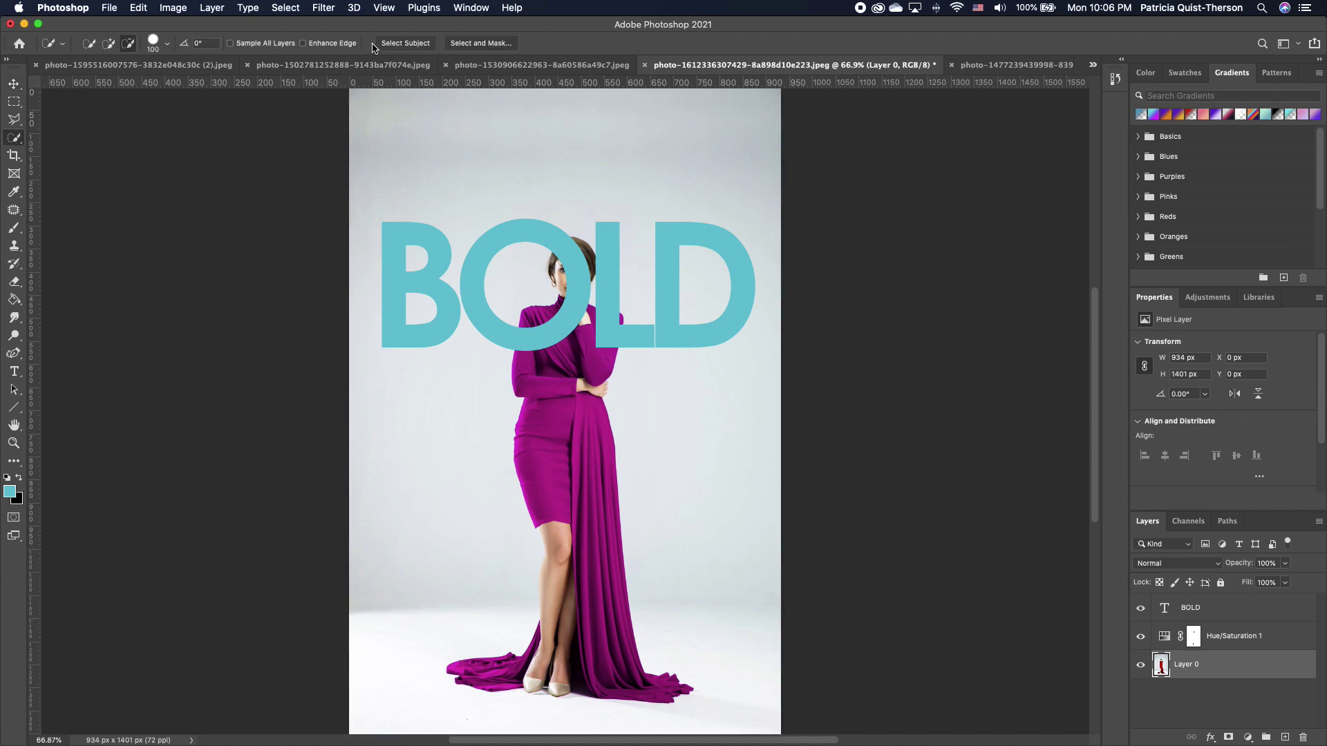
left_click(408, 44)
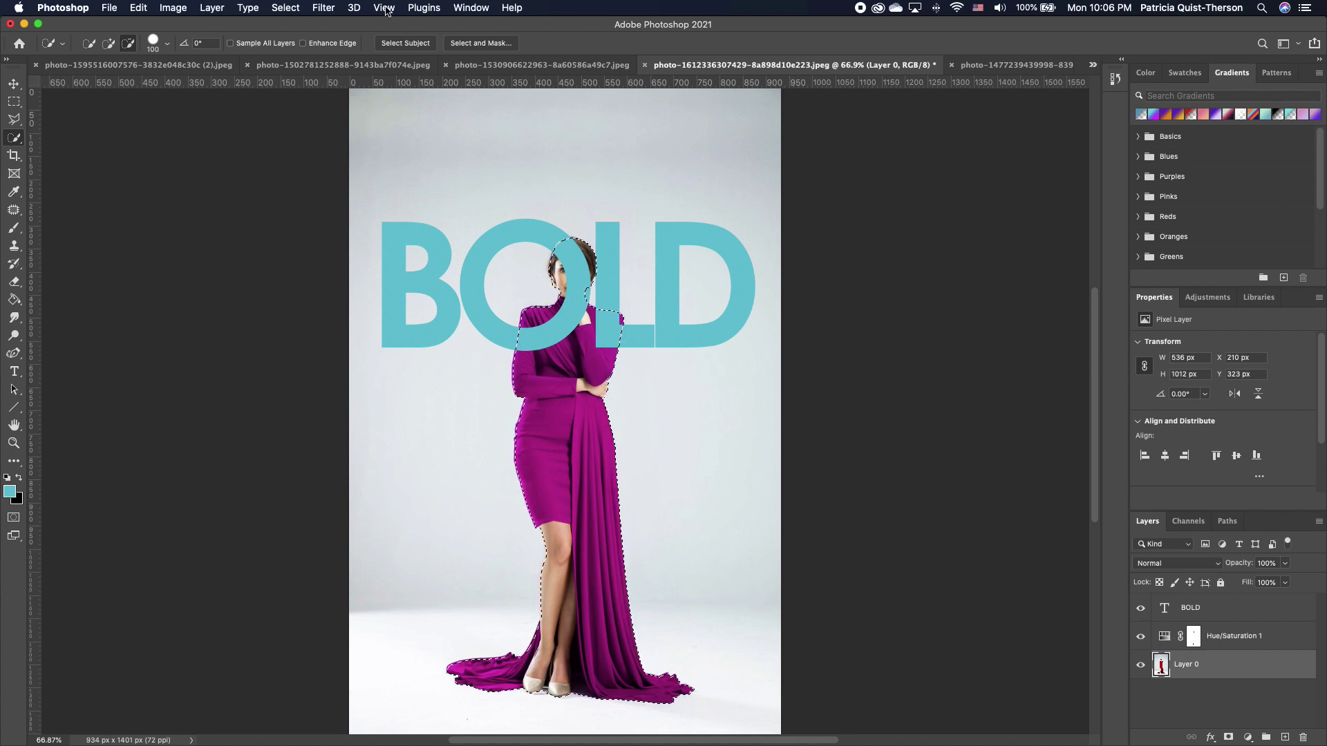
left_click(296, 13)
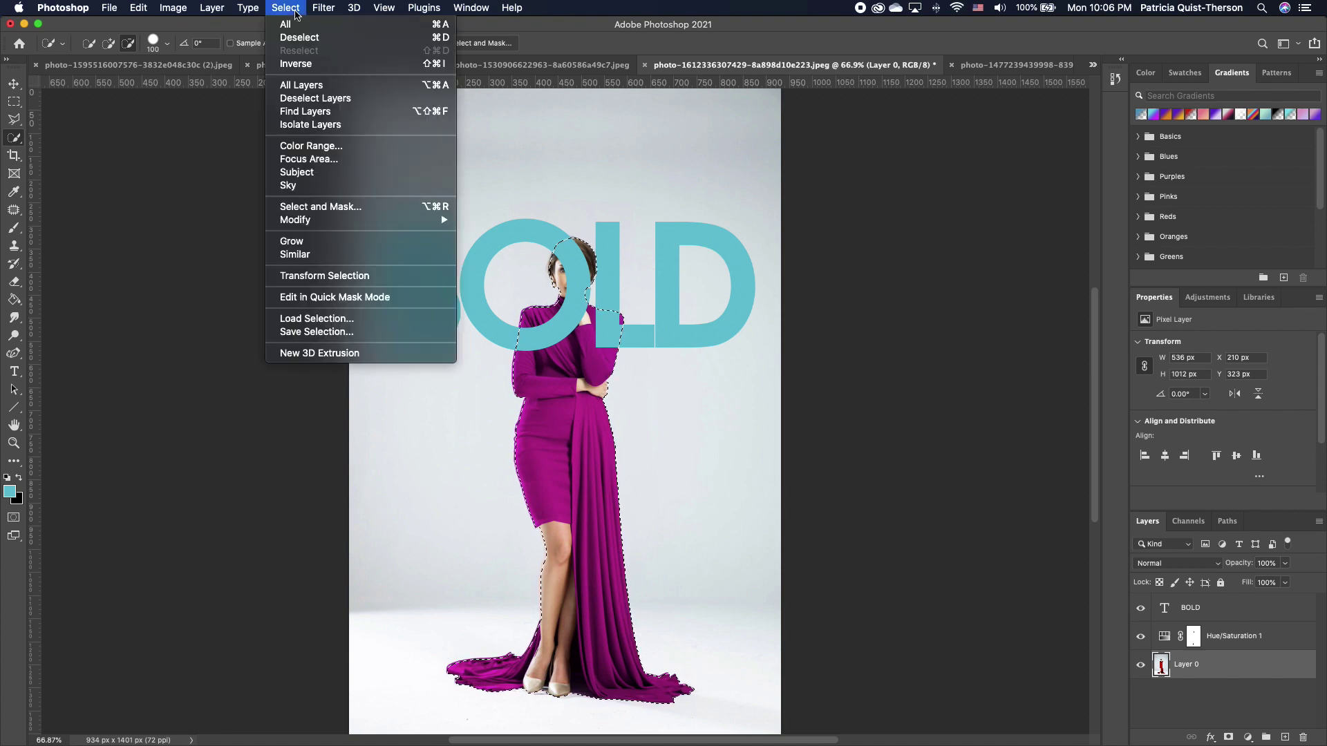
left_click(299, 63)
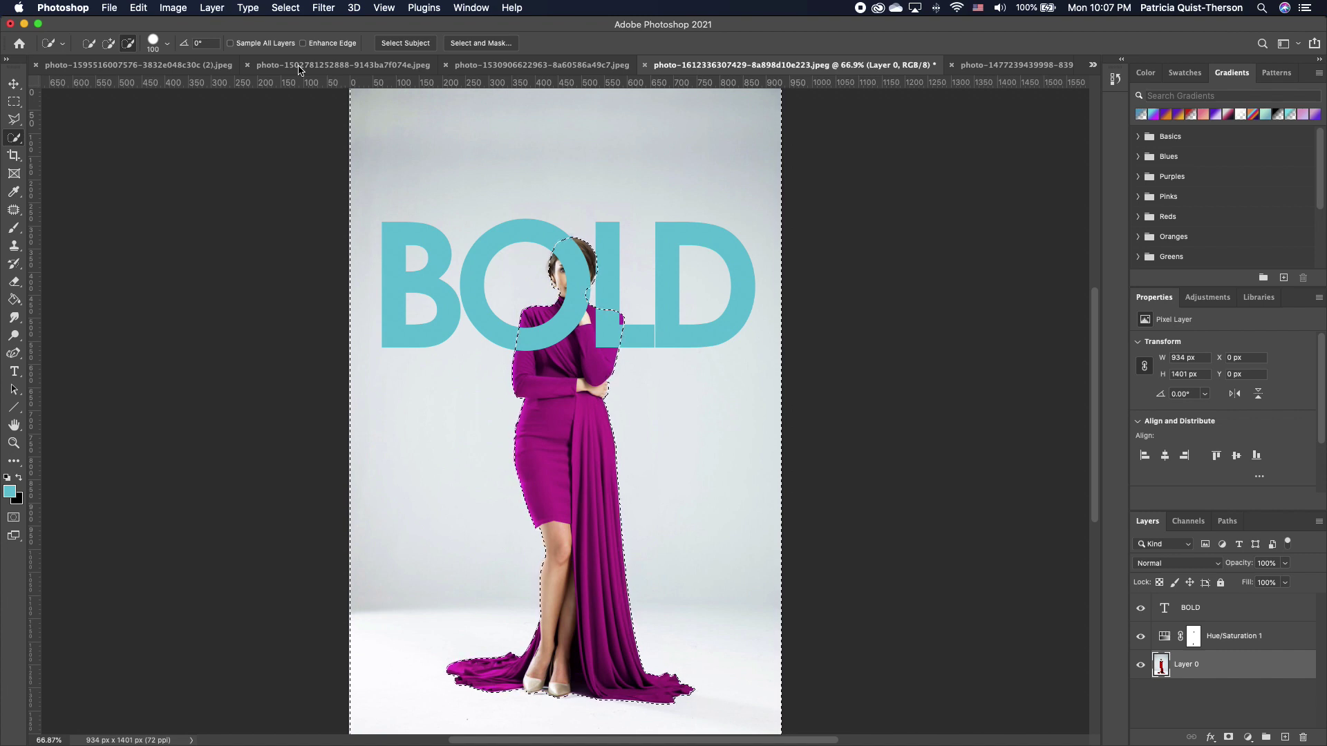
left_click(1239, 614)
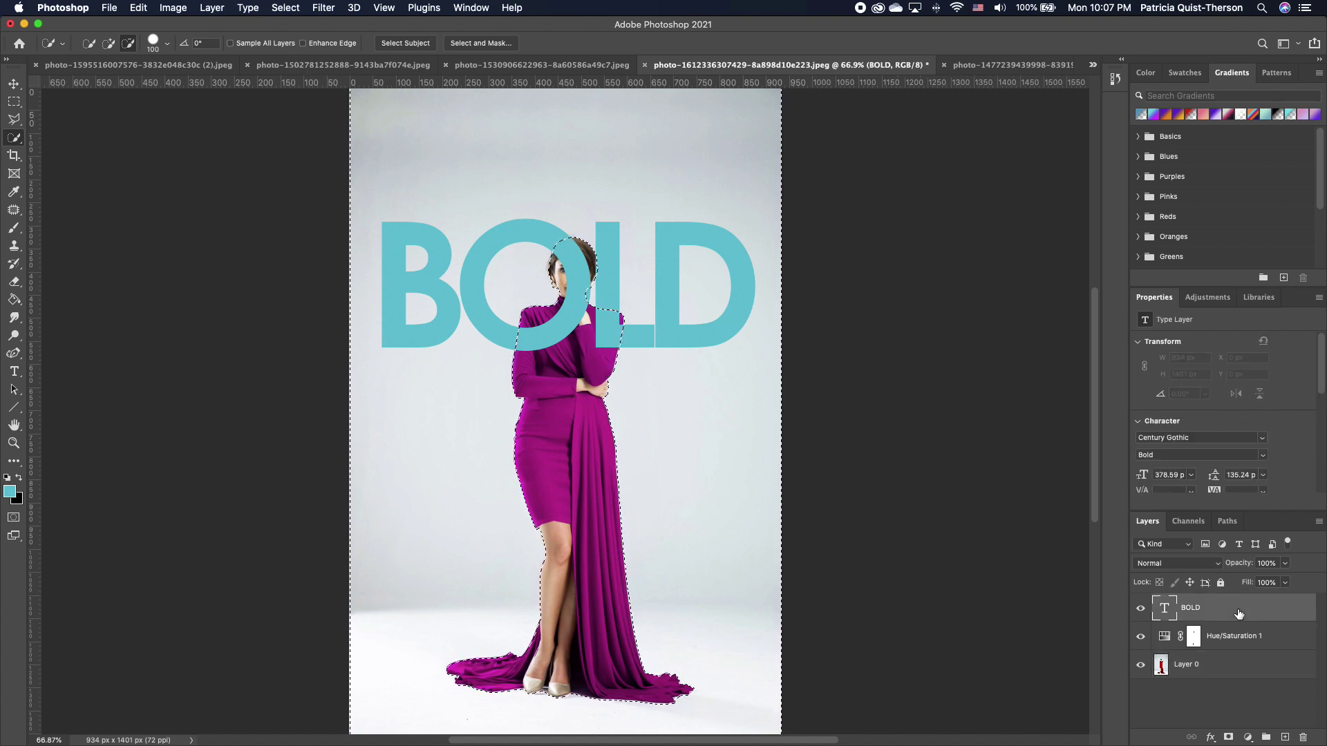
left_click(1228, 737)
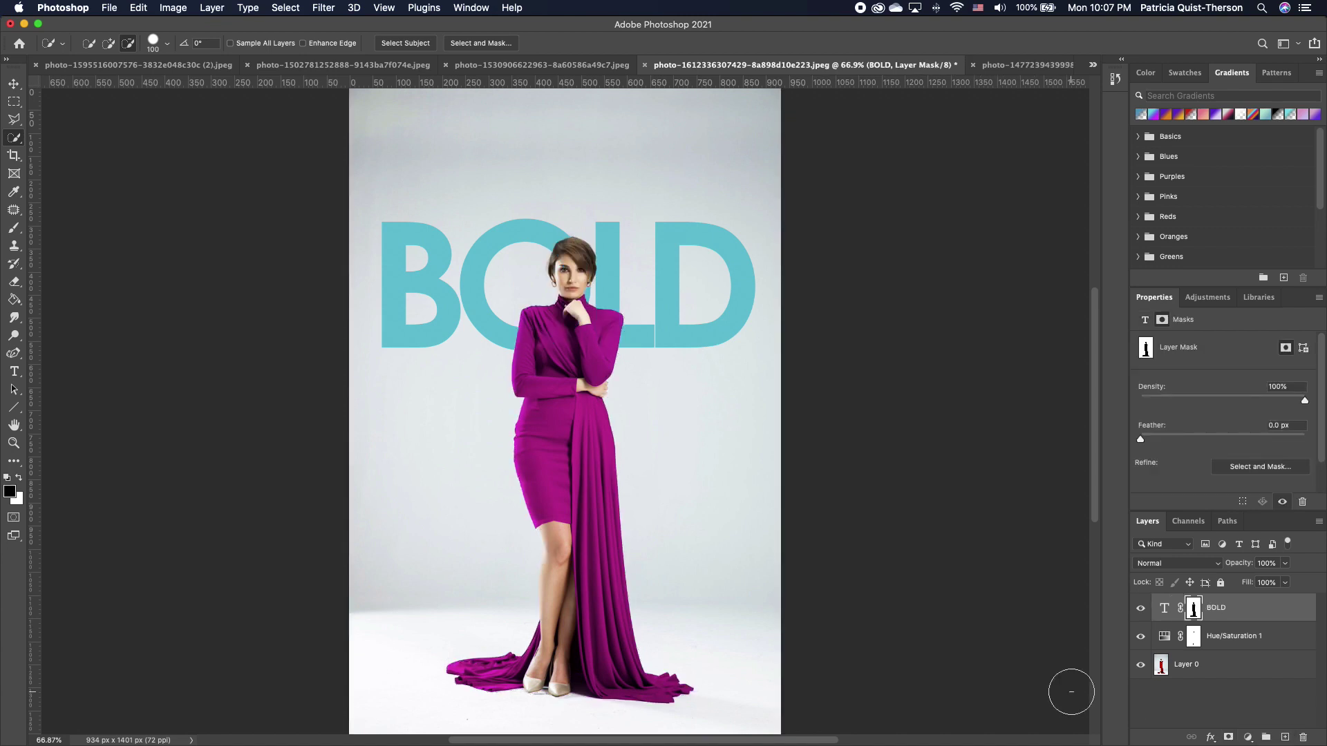
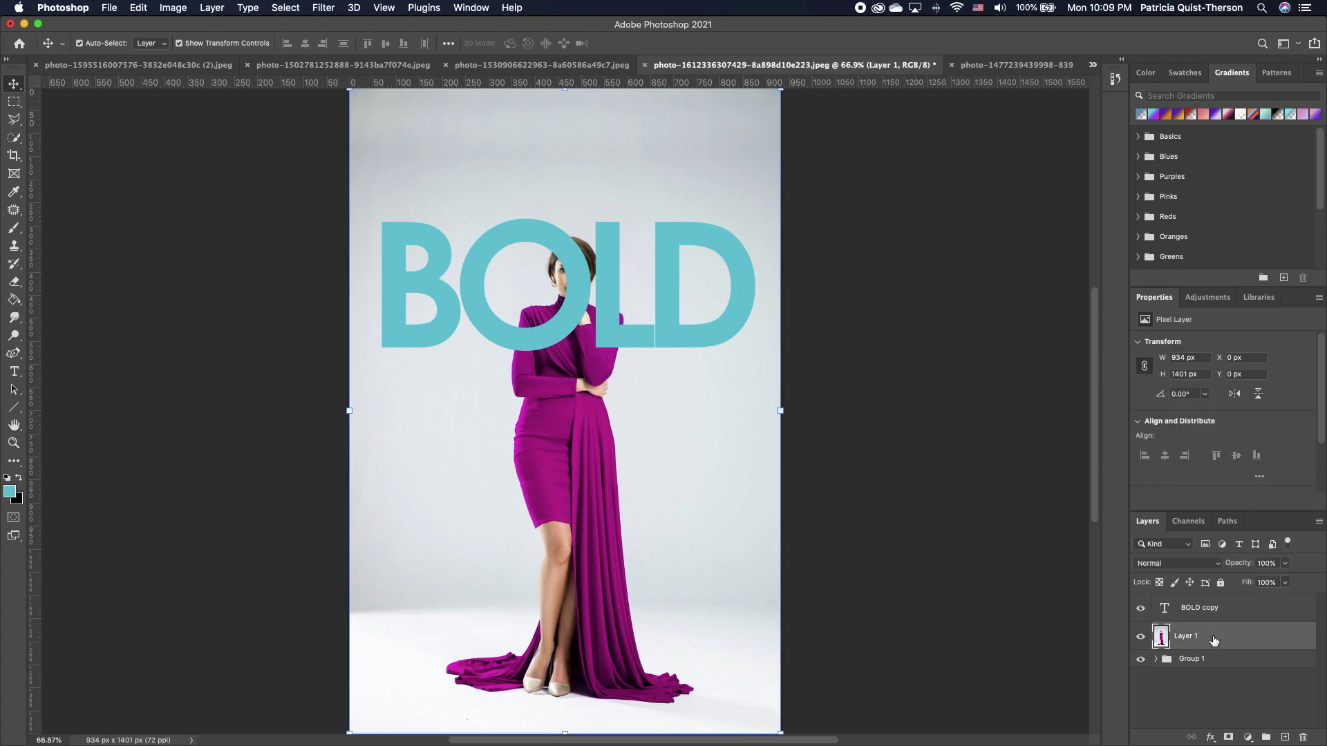
Duplicate Layer 1 and mask the copy to the woman using a Select Subject selection
key("super+j")
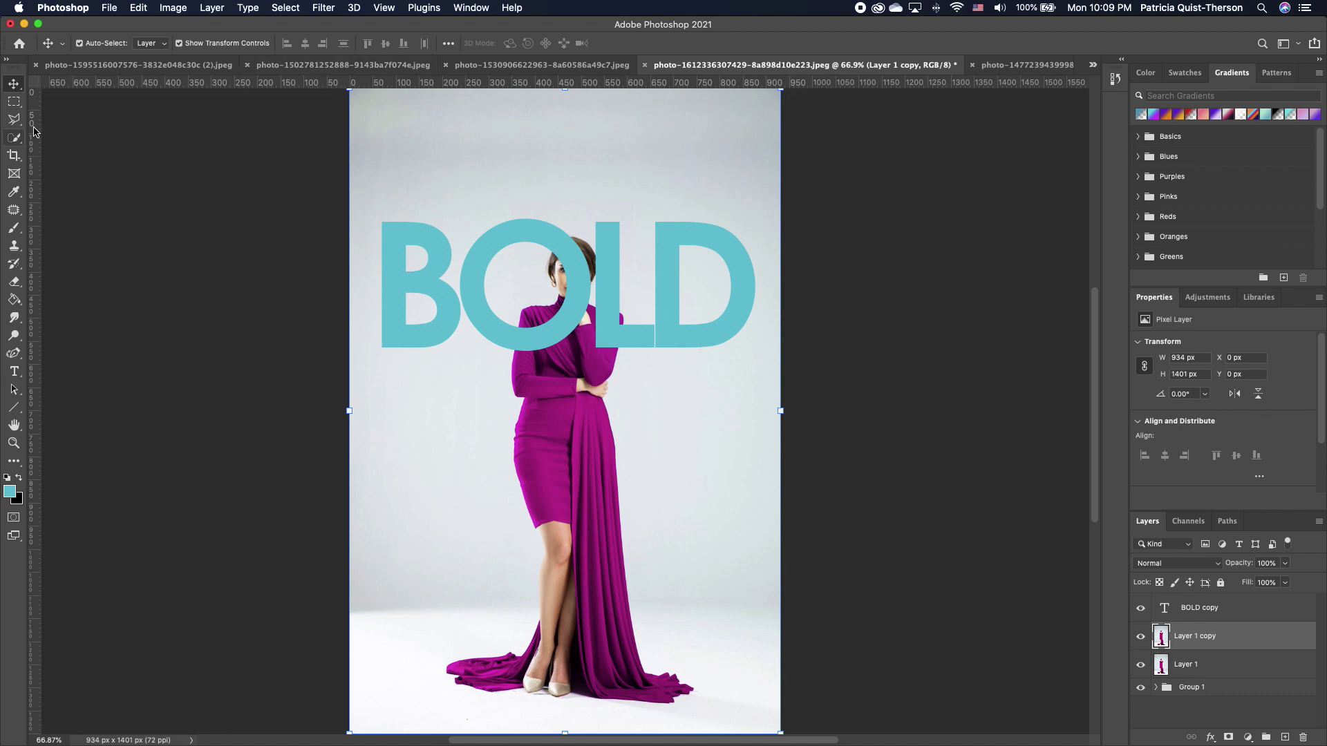
left_click(15, 140)
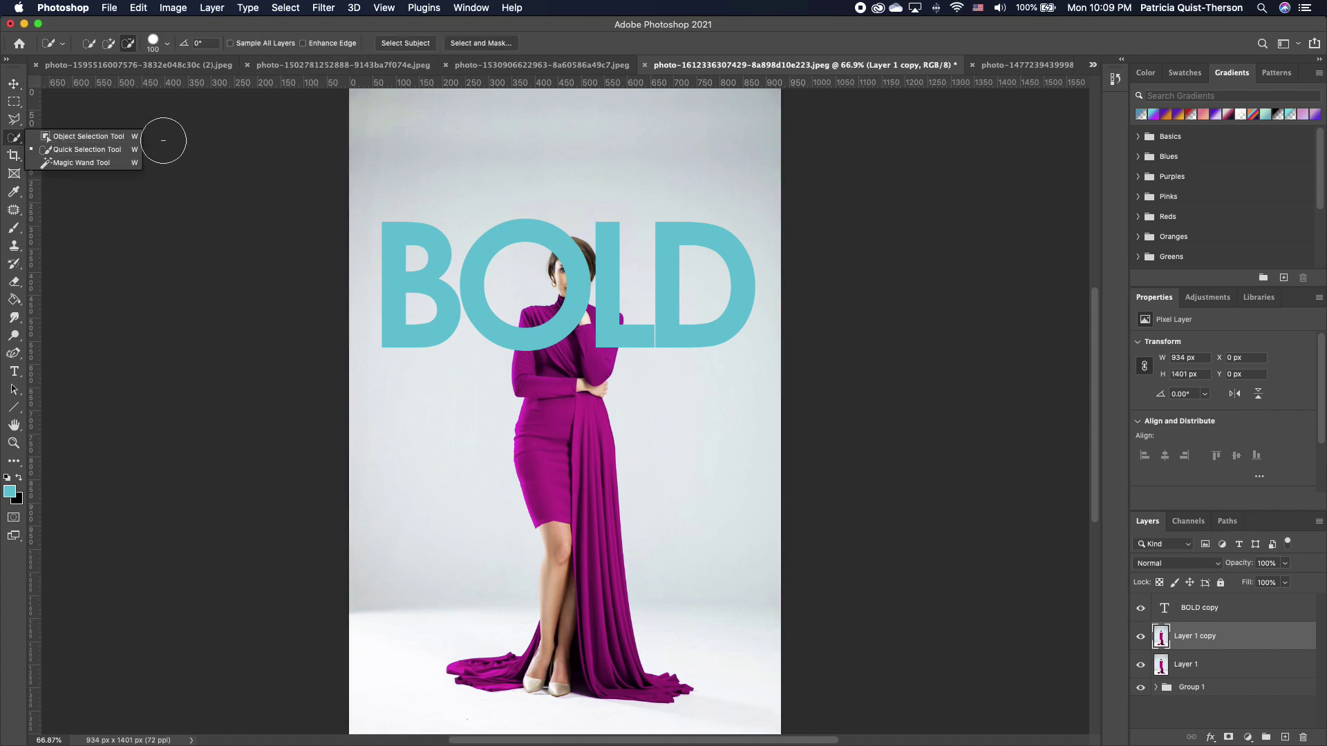
left_click(422, 42)
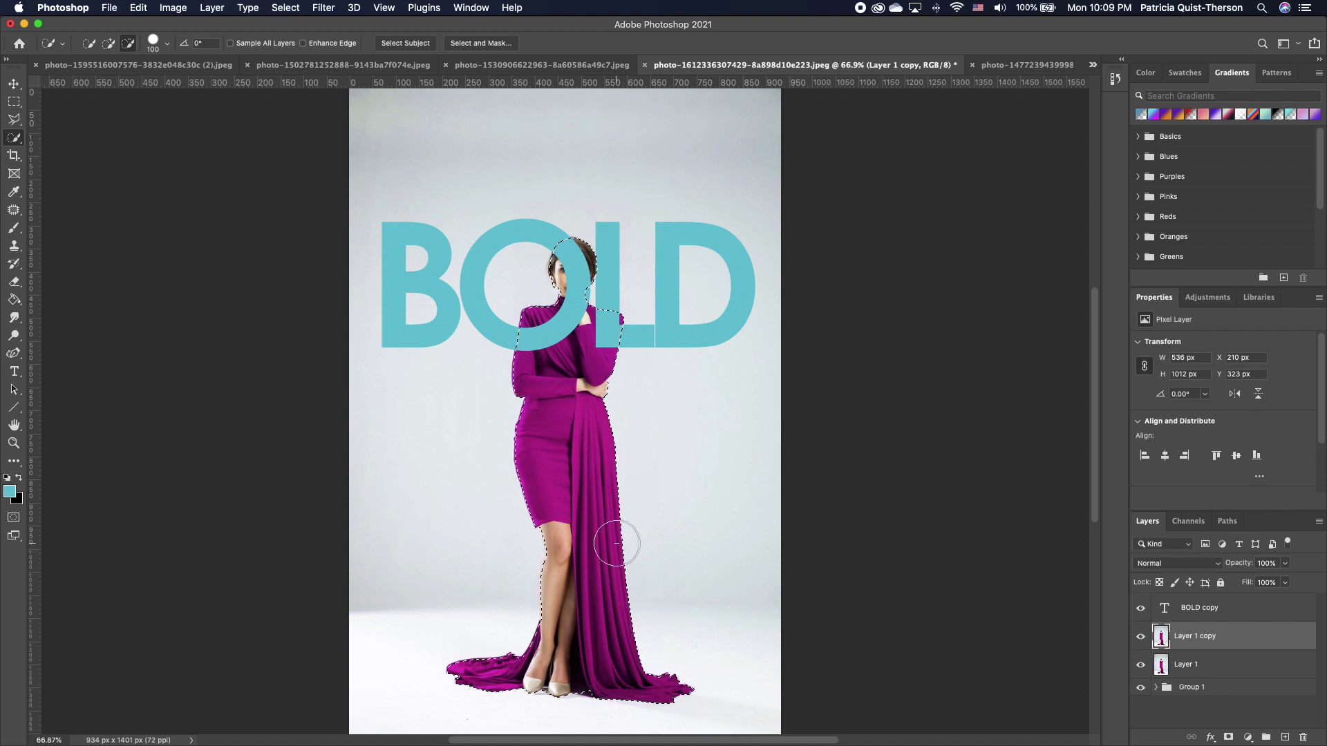
left_click(1229, 738)
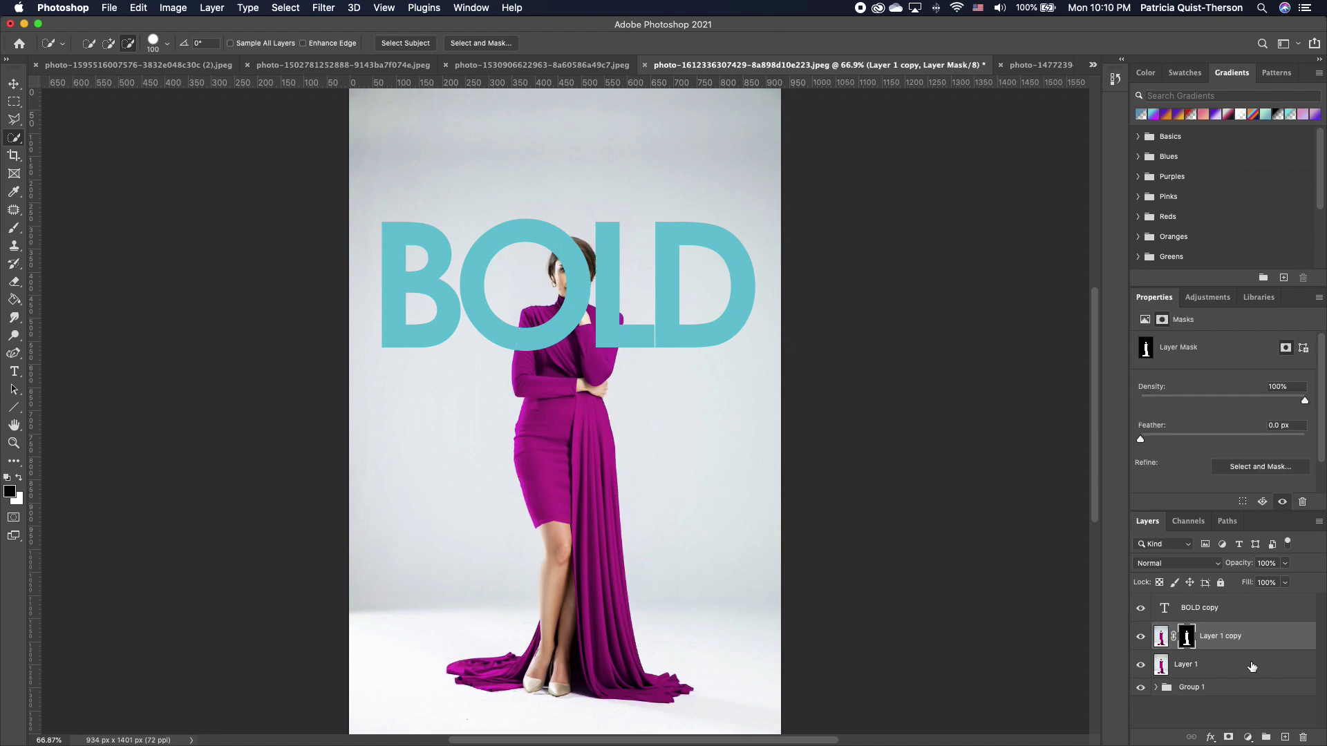
Move the BOLD copy text layer below the masked Layer 1 copy, directly above Layer 1
left_click(13, 84)
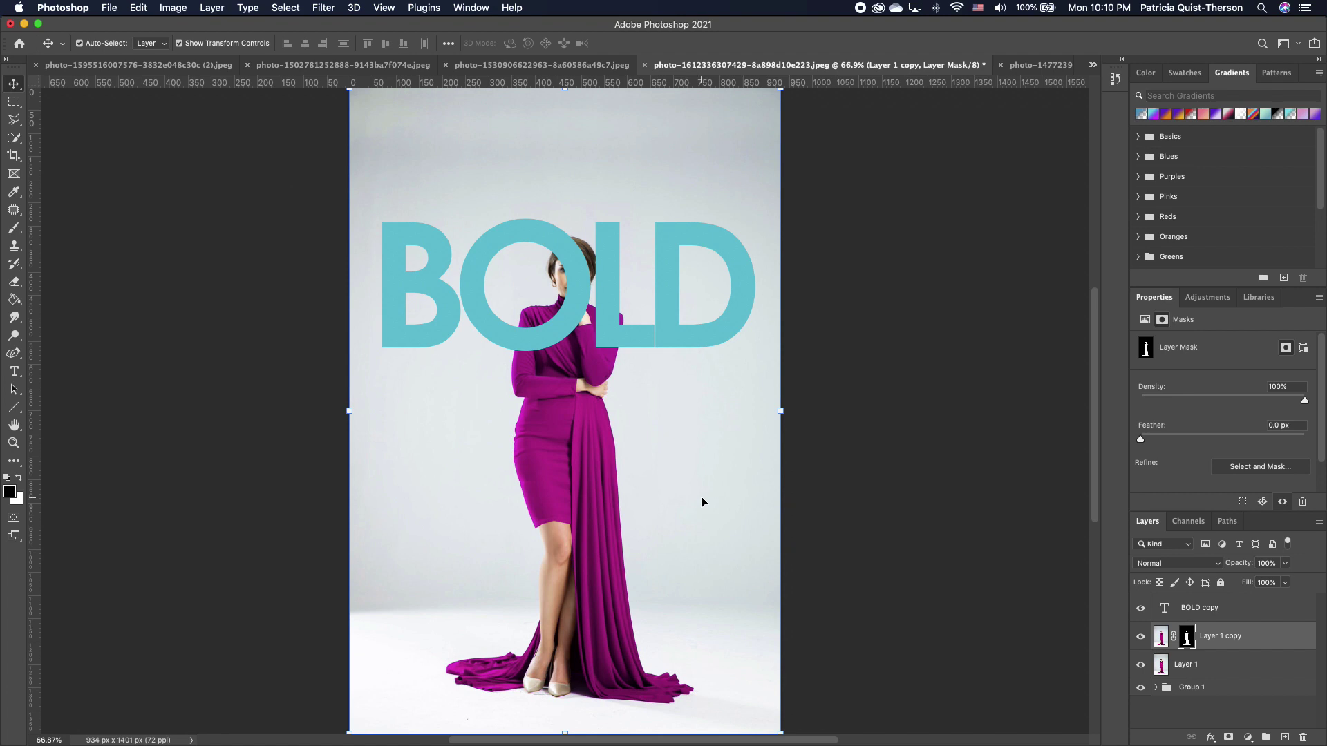
left_click(1253, 613)
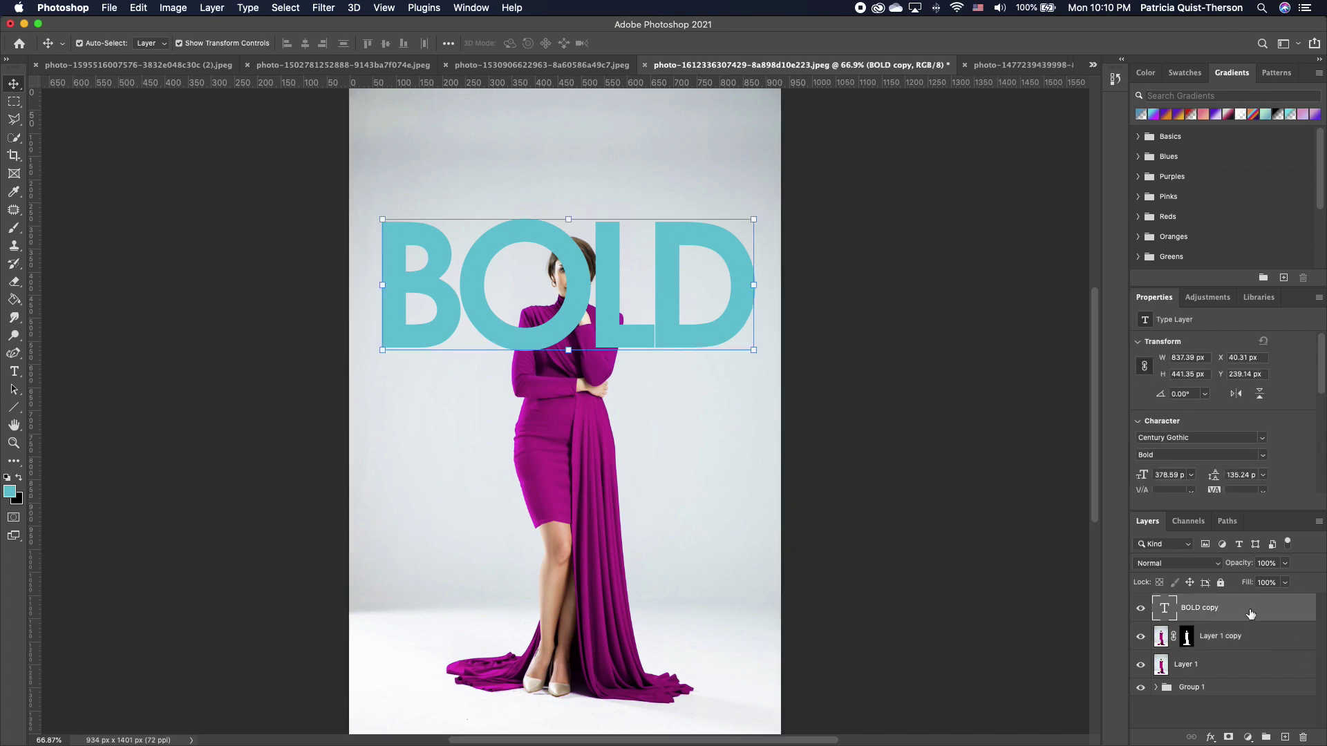
left_click_drag(1251, 613, 1281, 638)
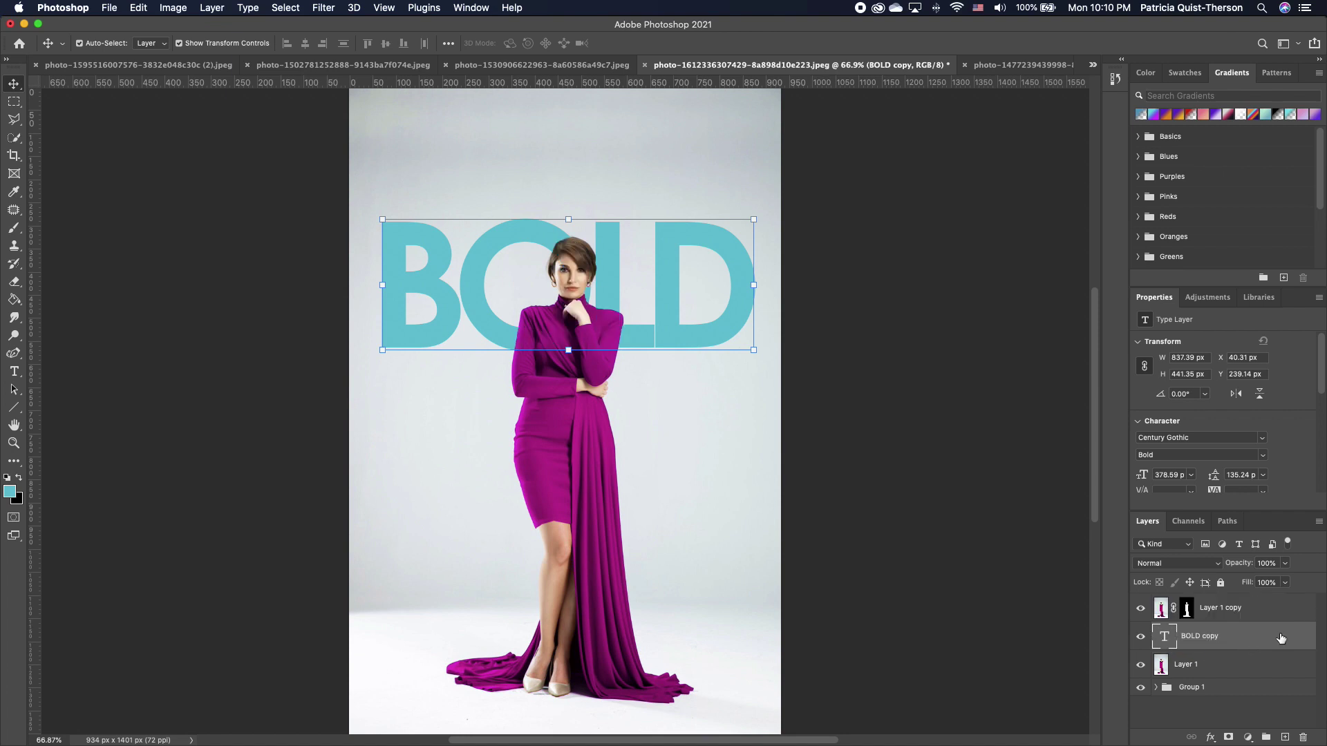
Move the BOLD copy text straight up behind the woman's head to about Y 179 px
left_click_drag(711, 341, 714, 313)
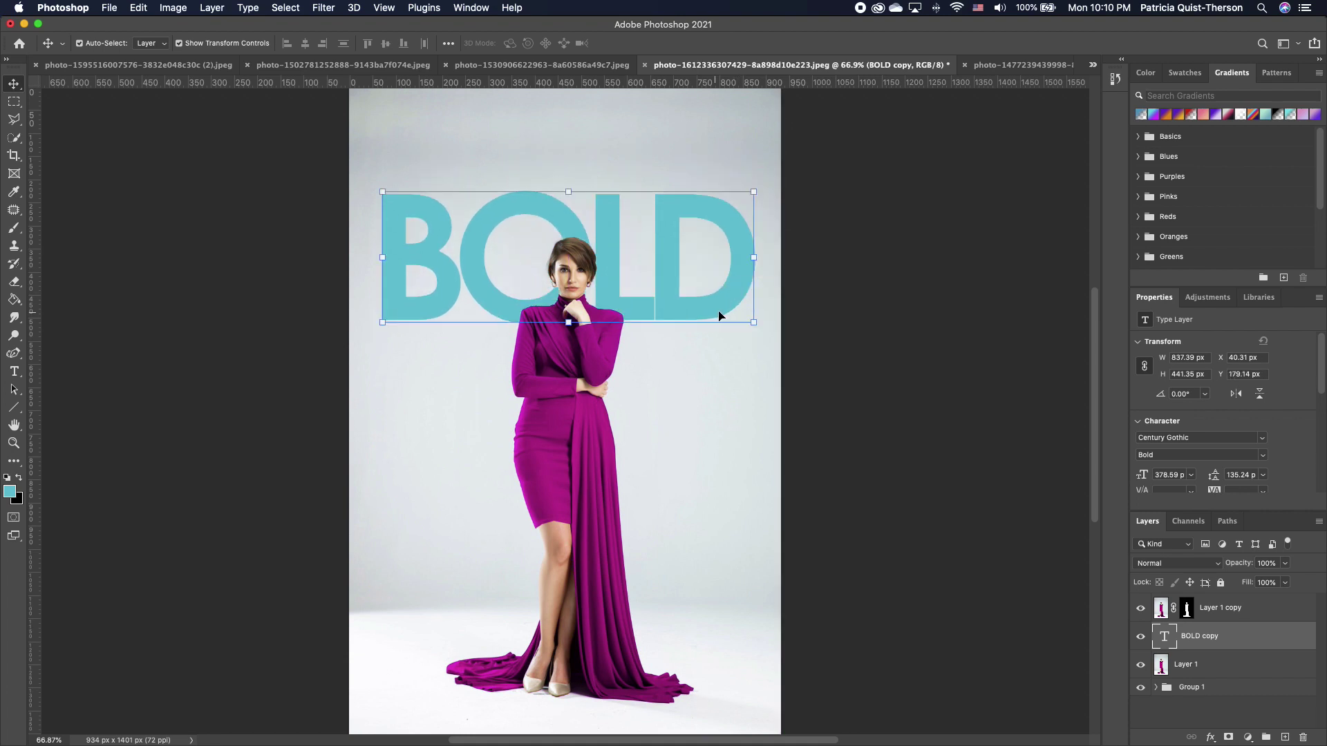
left_click(732, 406)
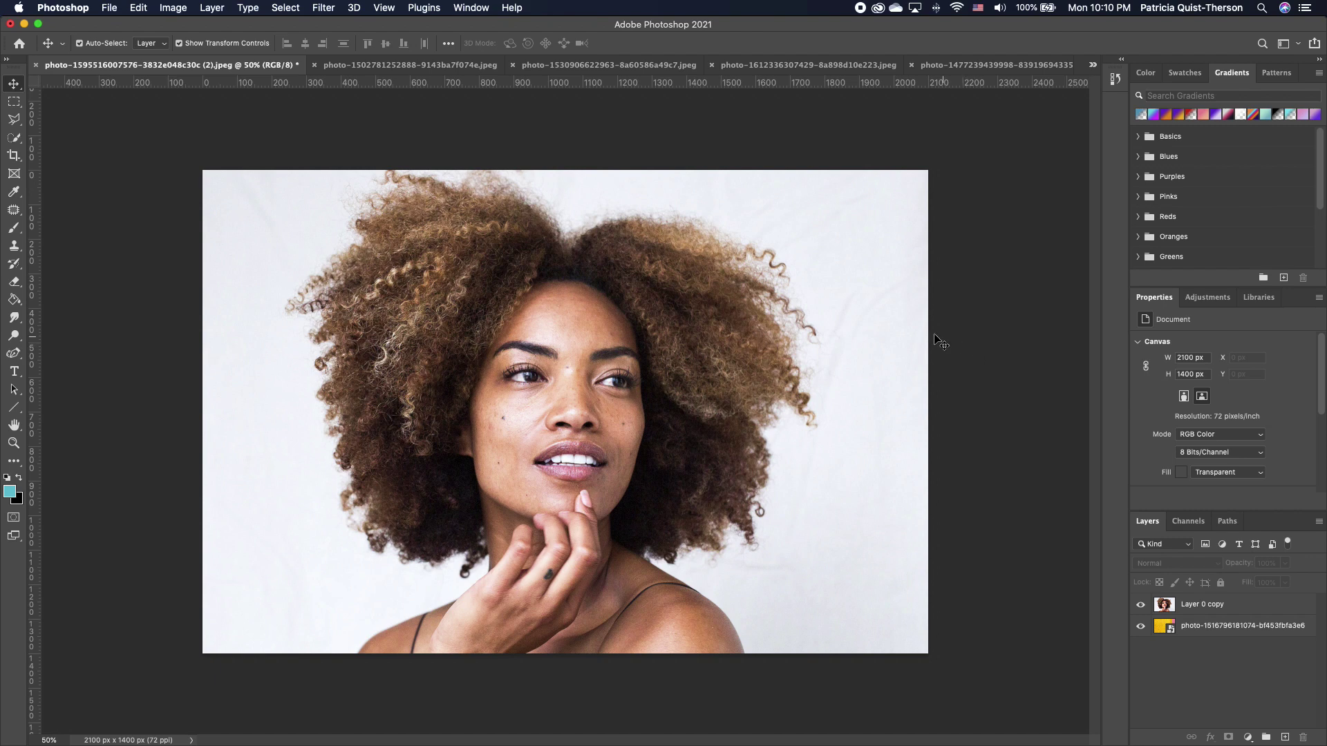
left_click(1229, 606)
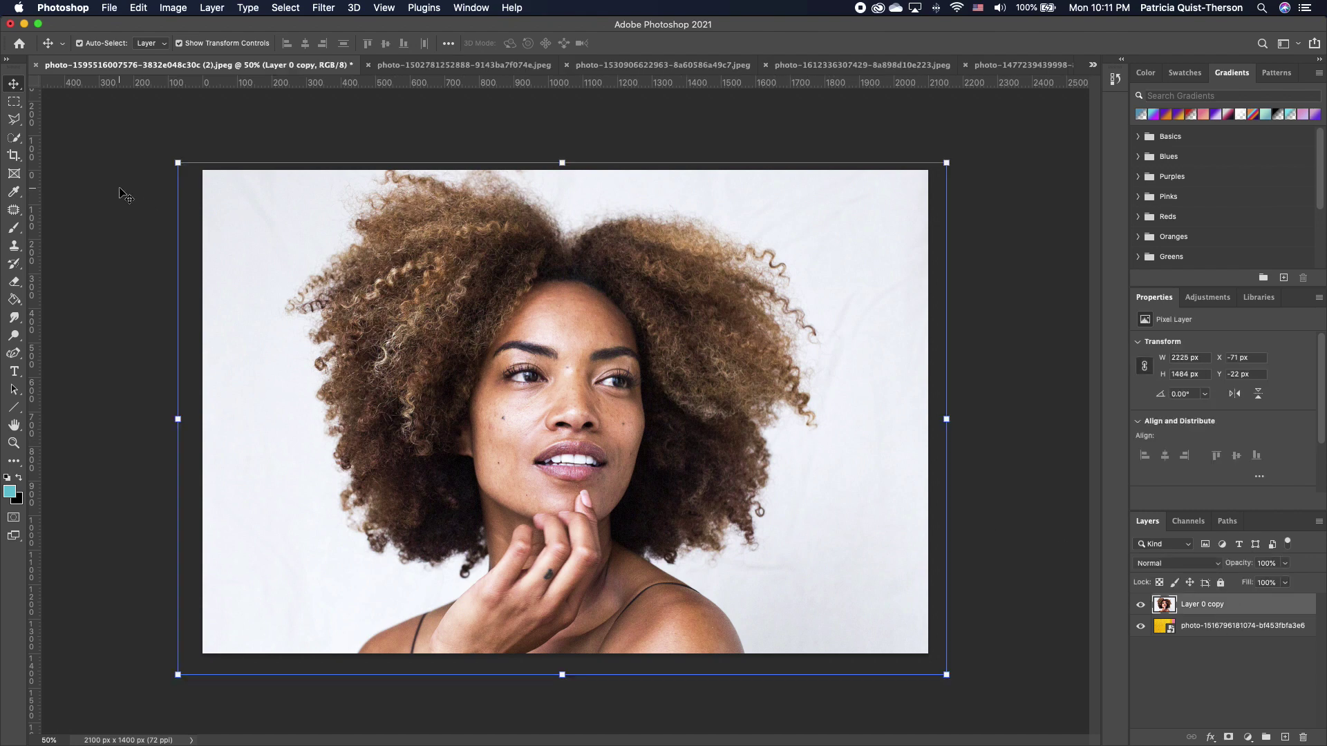
left_click(15, 141)
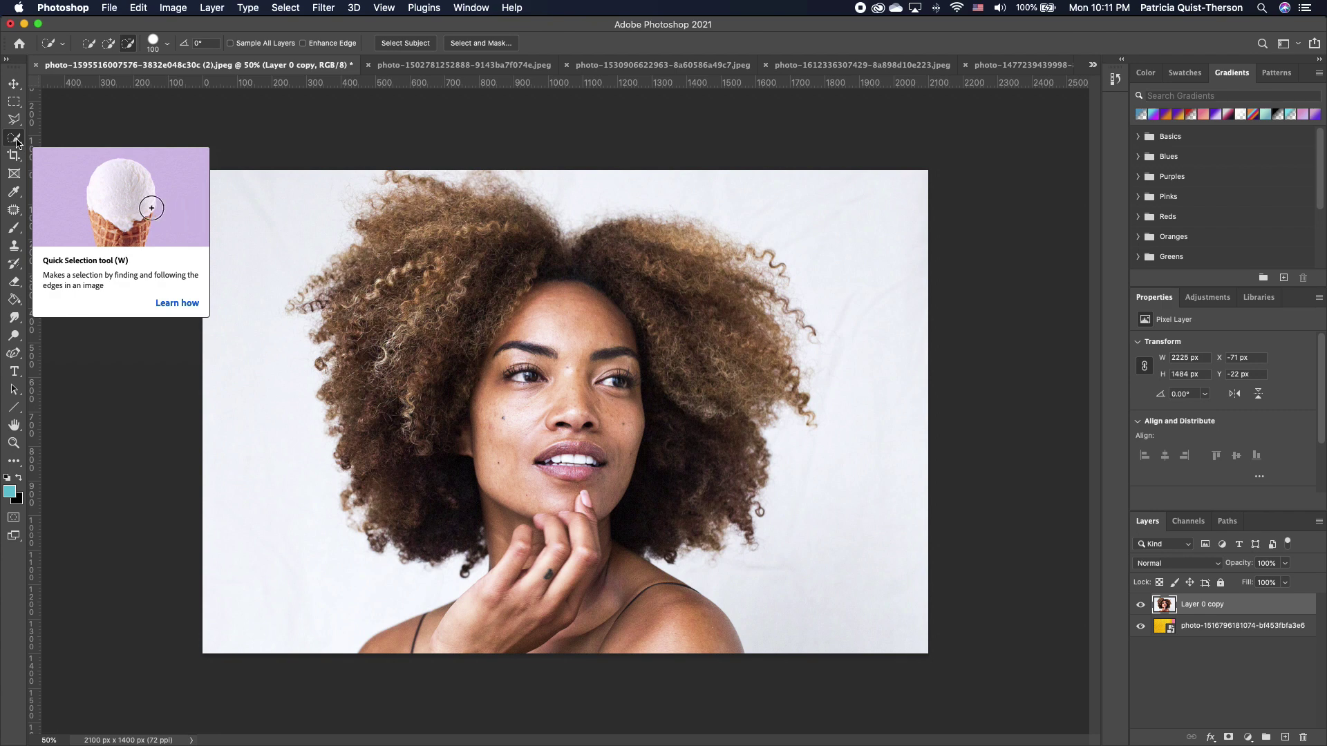
left_click(582, 329)
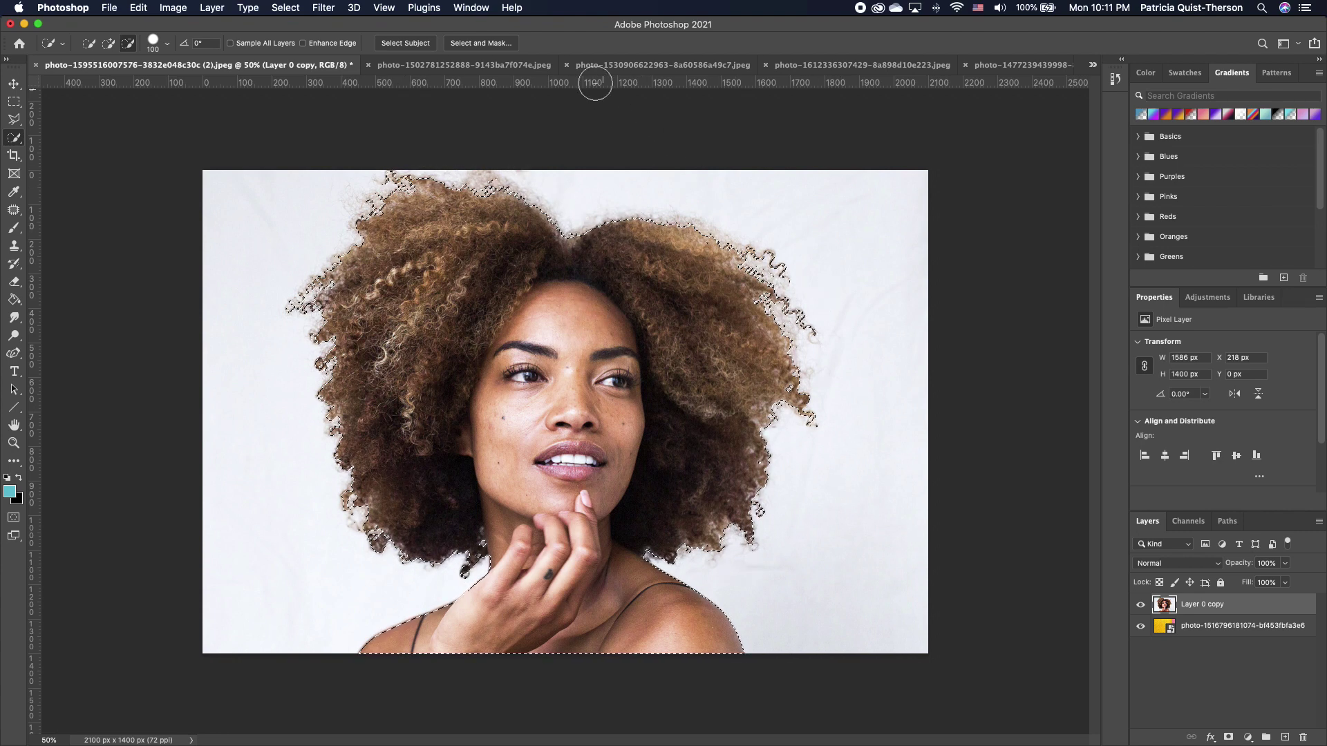
Open the woman's selection in Select and Mask and decontaminate colors by 40%
left_click(489, 44)
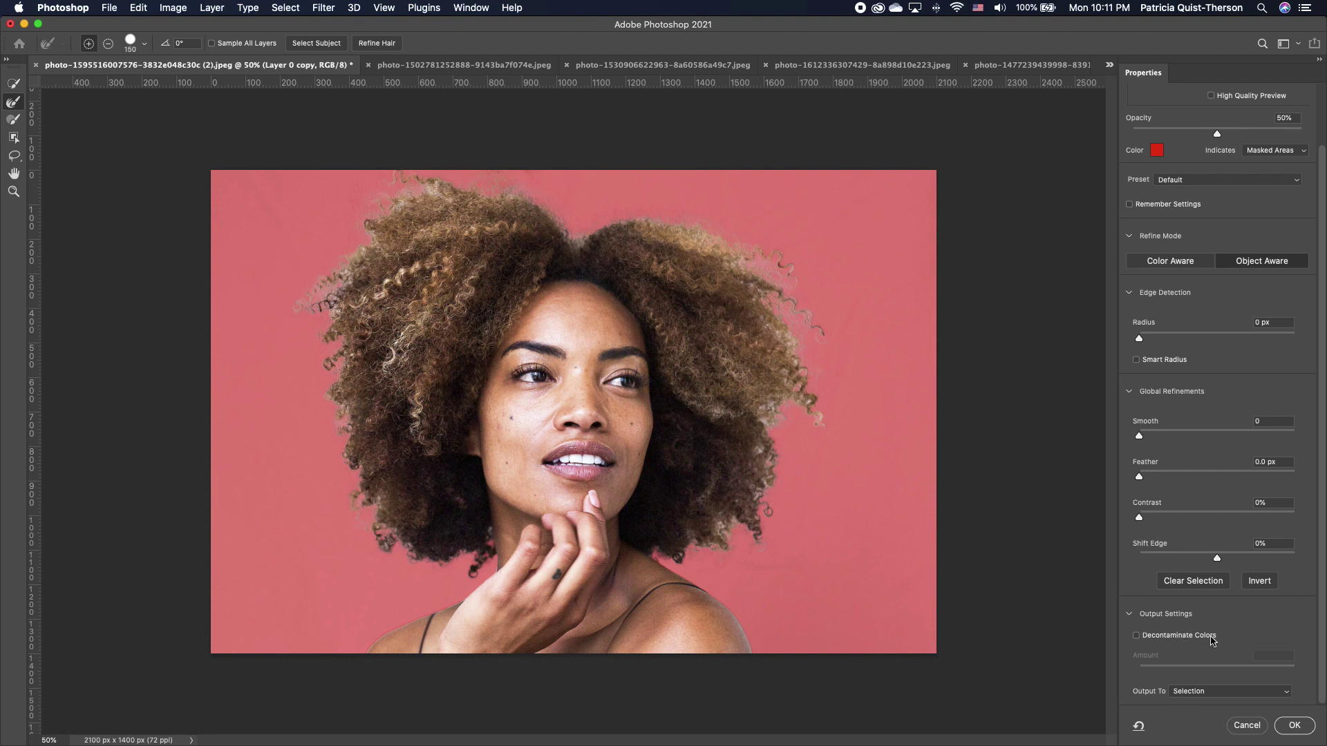
left_click(1137, 636)
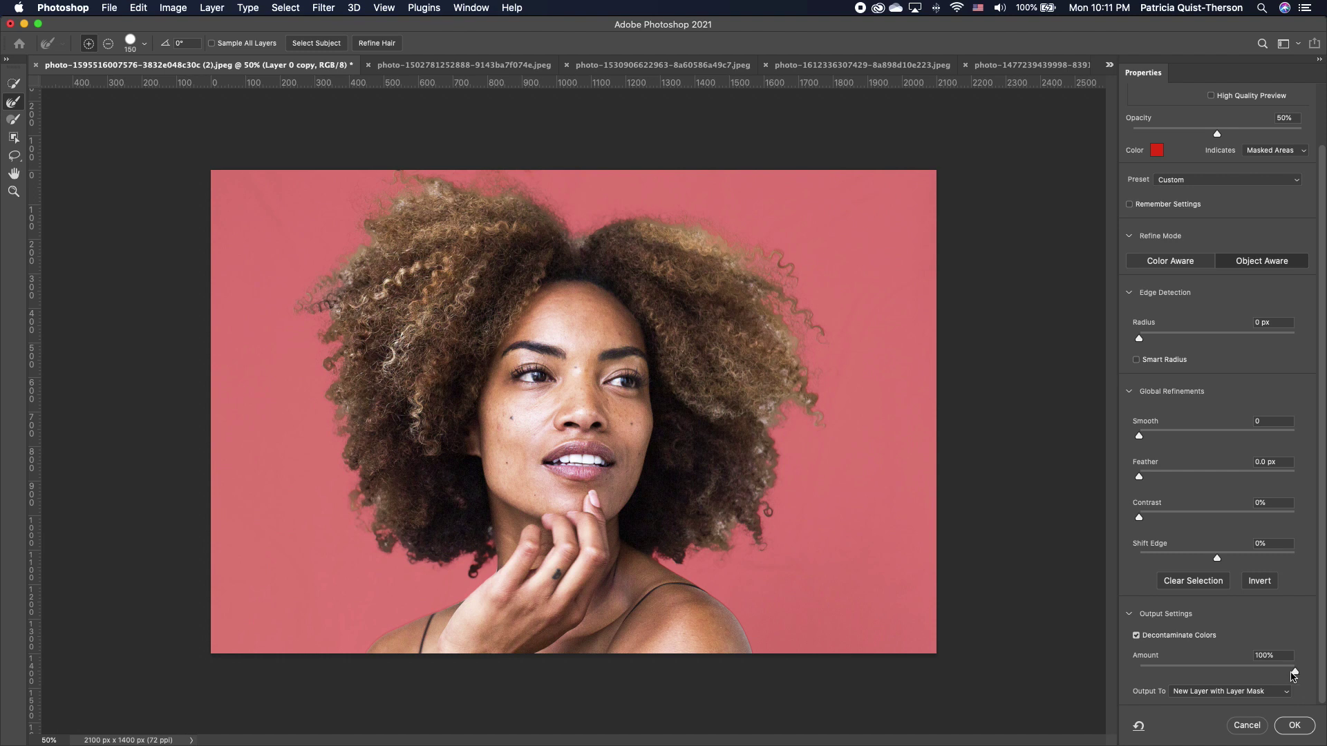
left_click_drag(1292, 674, 1208, 676)
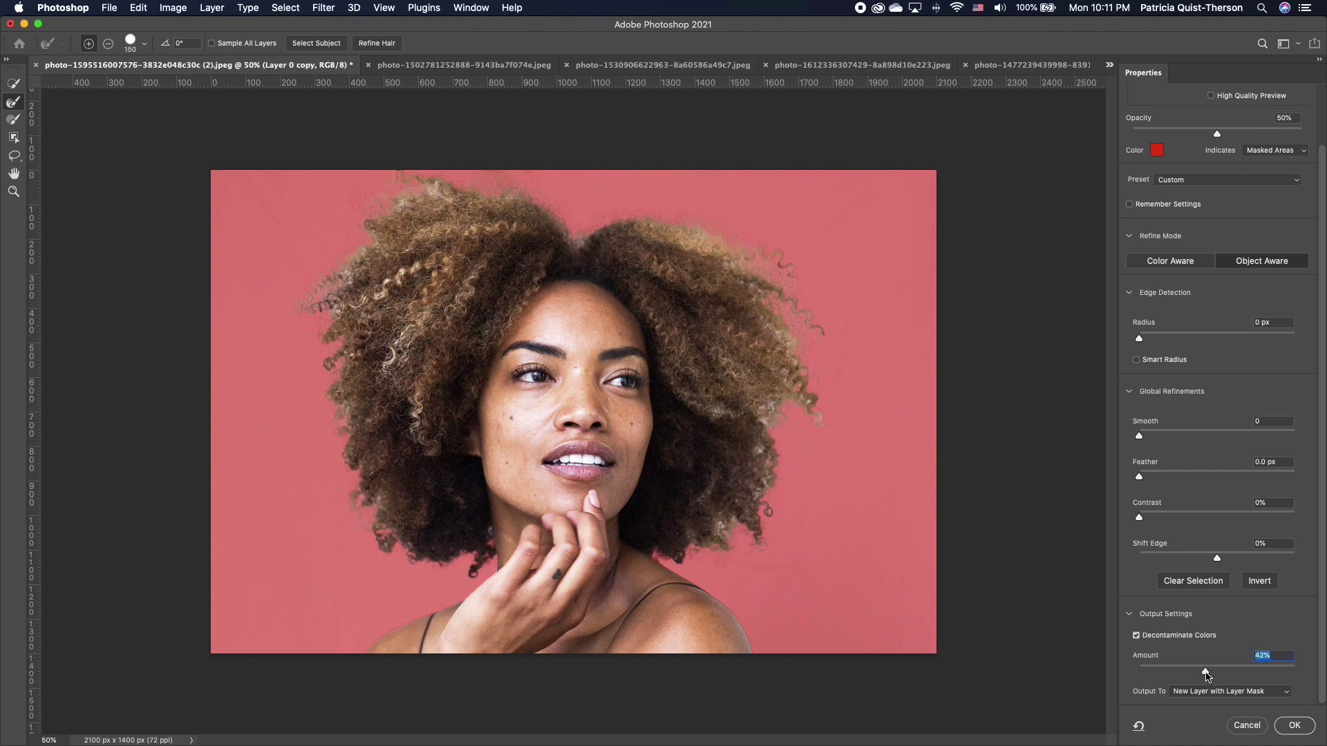
left_click_drag(1207, 676, 1203, 676)
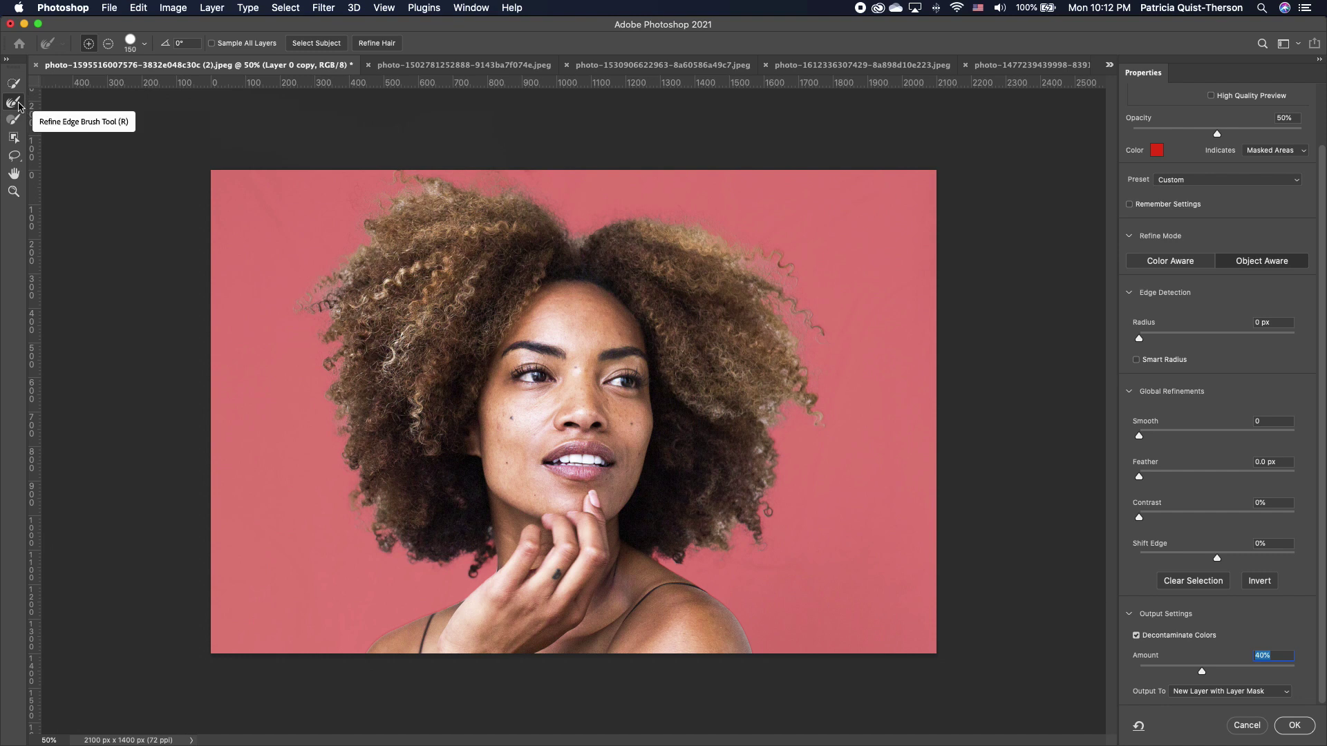
Refine the hair edges around the woman's head with the Refine Edge Brush and output to a new layer with layer mask
mouse_move(548, 197)
left_mouse_down()
mouse_move(424, 187)
mouse_move(352, 232)
mouse_move(338, 260)
mouse_move(329, 445)
mouse_move(406, 568)
left_mouse_up()
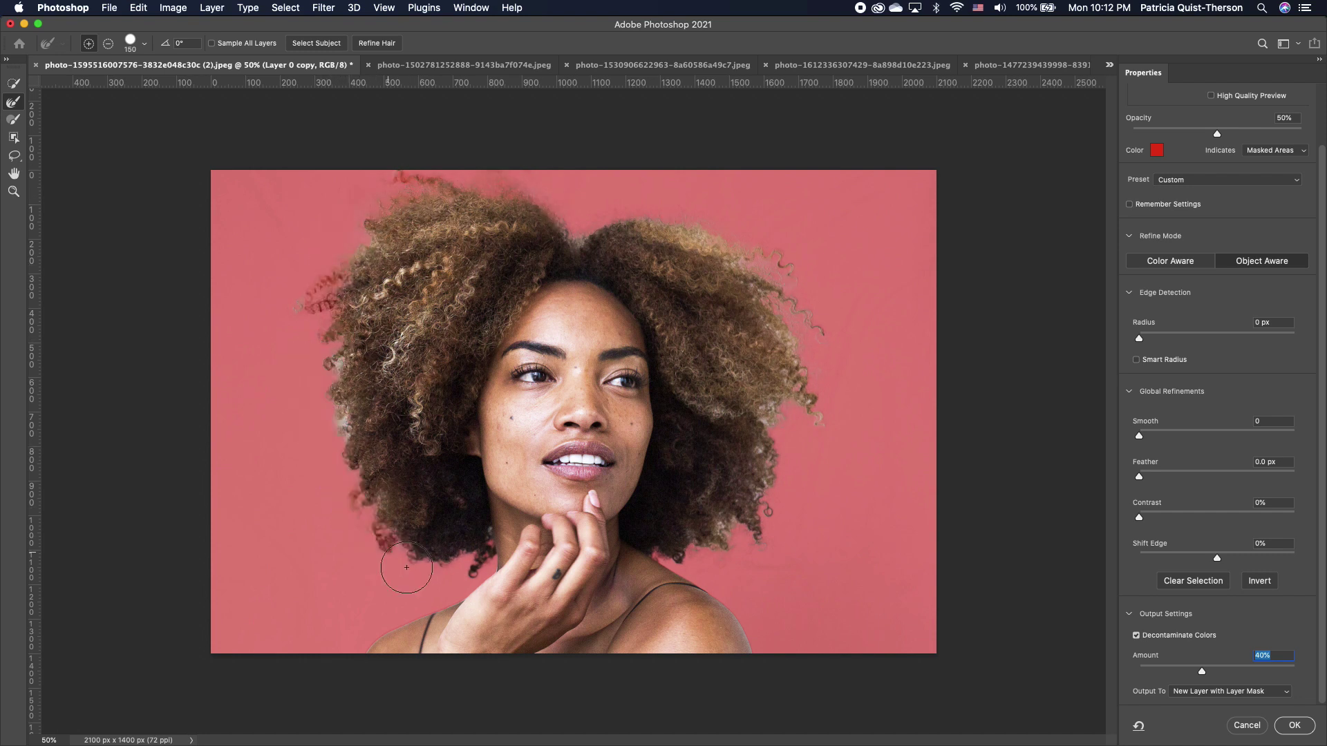
left_click_drag(319, 342, 338, 449)
left_click_drag(335, 304, 312, 308)
mouse_move(813, 377)
left_mouse_down()
mouse_move(759, 502)
mouse_move(699, 544)
left_mouse_up()
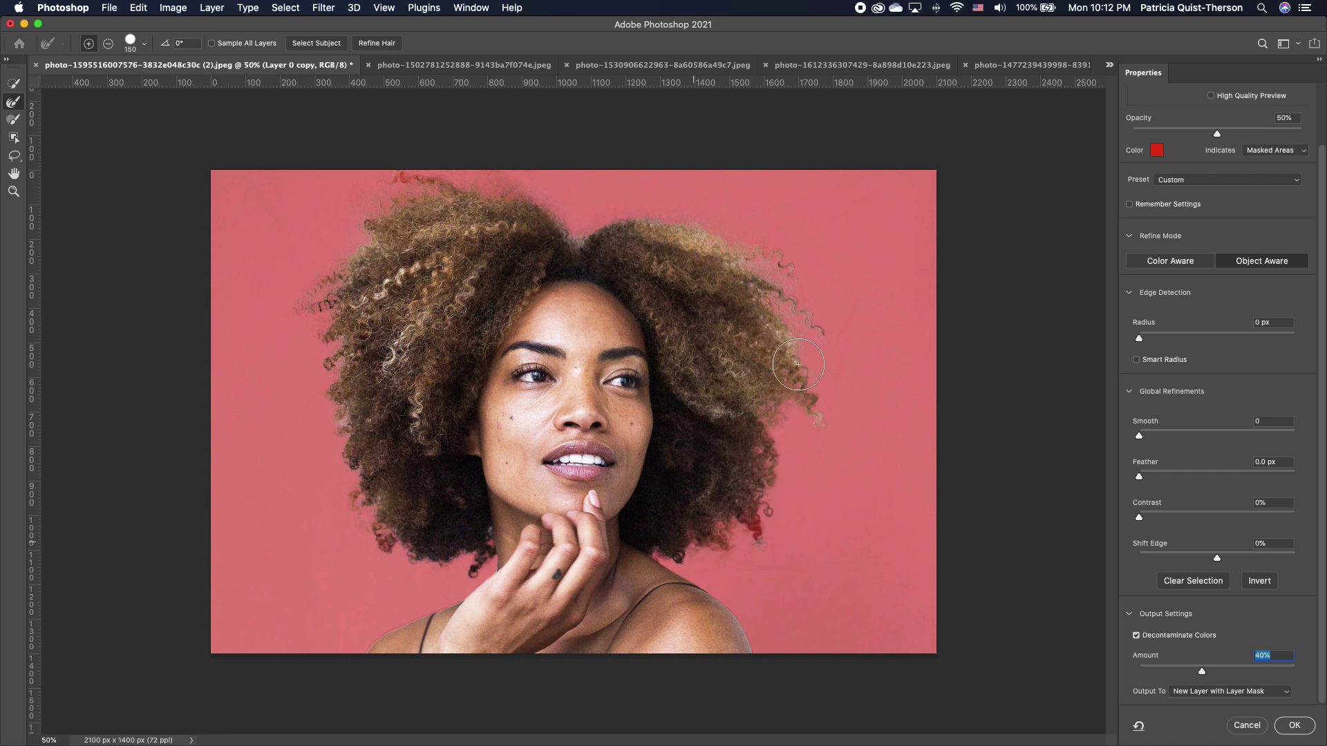
mouse_move(815, 374)
left_mouse_down()
mouse_move(778, 307)
mouse_move(699, 225)
mouse_move(639, 205)
mouse_move(573, 237)
left_mouse_up()
left_click_drag(683, 224, 658, 211)
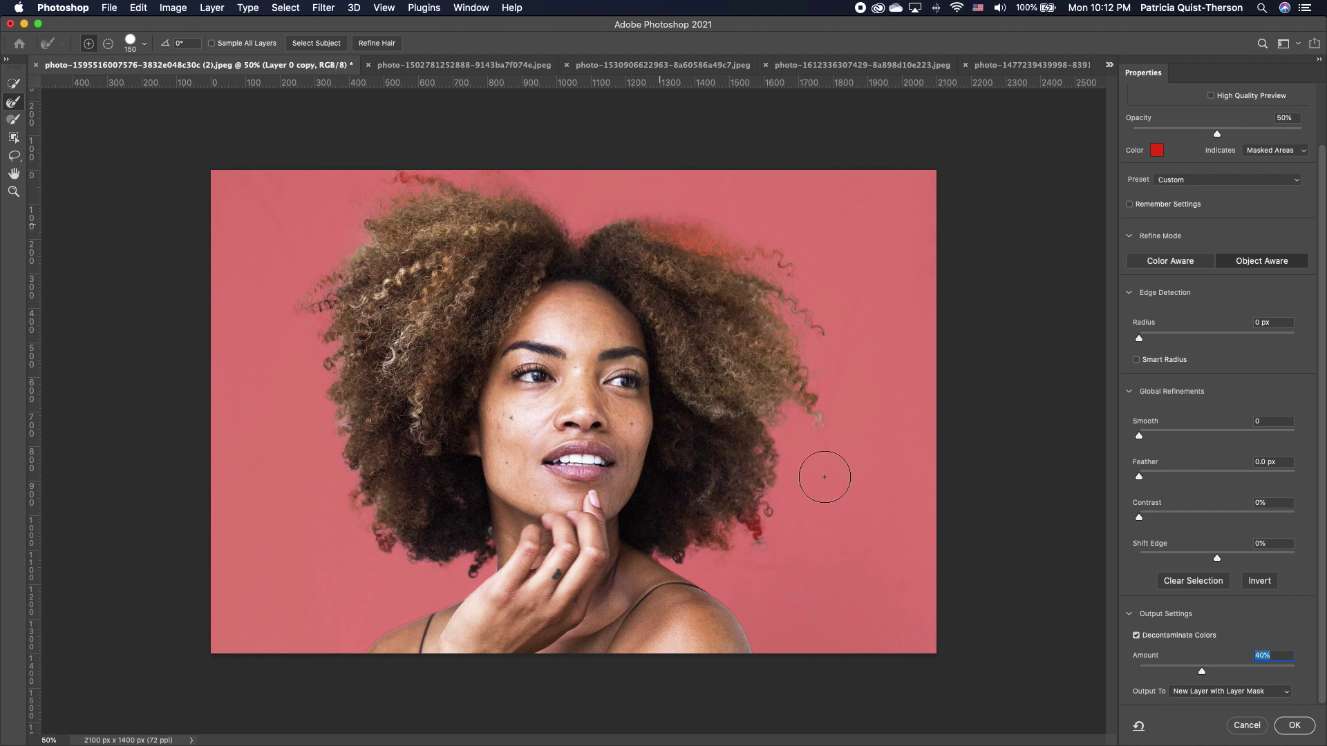
left_click_drag(821, 417, 818, 418)
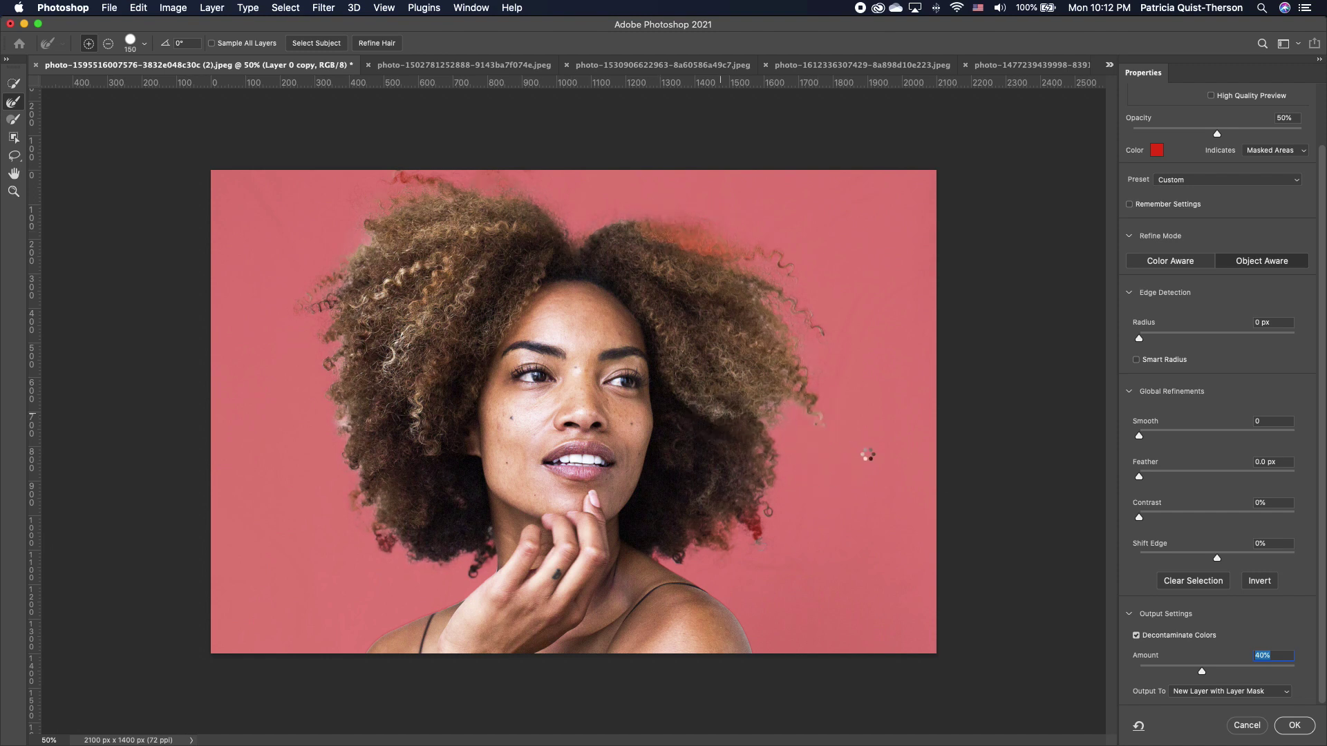
left_click_drag(768, 550, 761, 541)
left_click_drag(328, 412, 336, 321)
mouse_move(346, 249)
left_mouse_down()
mouse_move(373, 221)
mouse_move(338, 284)
left_mouse_up()
mouse_move(428, 535)
left_mouse_down()
mouse_move(383, 522)
mouse_move(342, 359)
left_mouse_up()
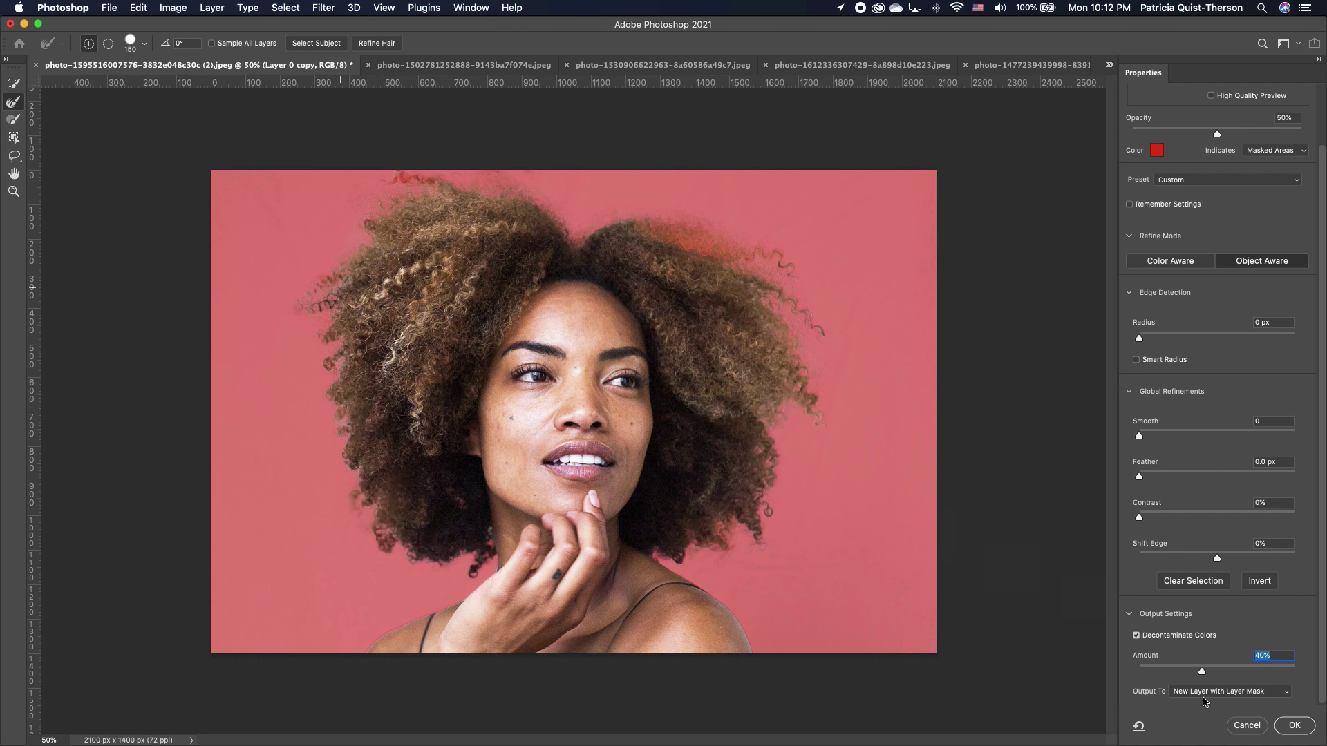
left_click(1298, 725)
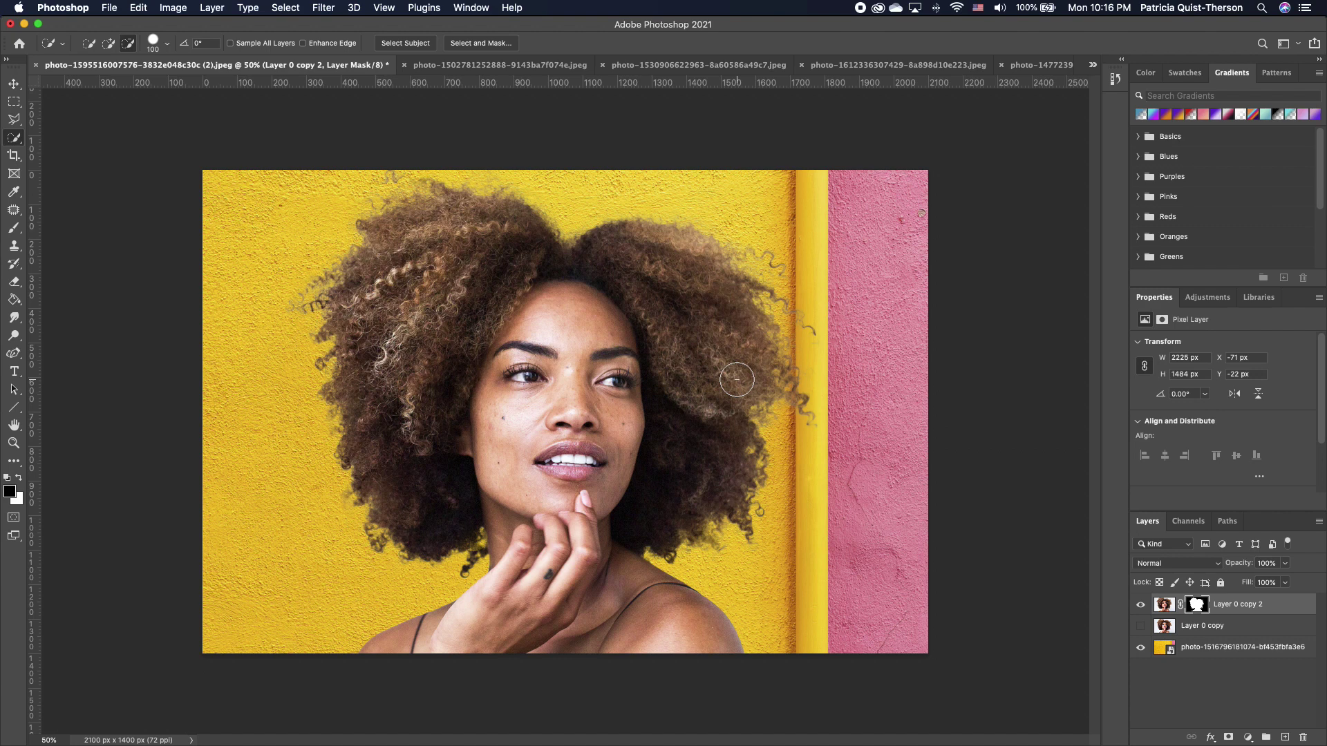
Switch to the photo of the four boys in the grass and unlock its Background layer
key("ctrl+Tab")
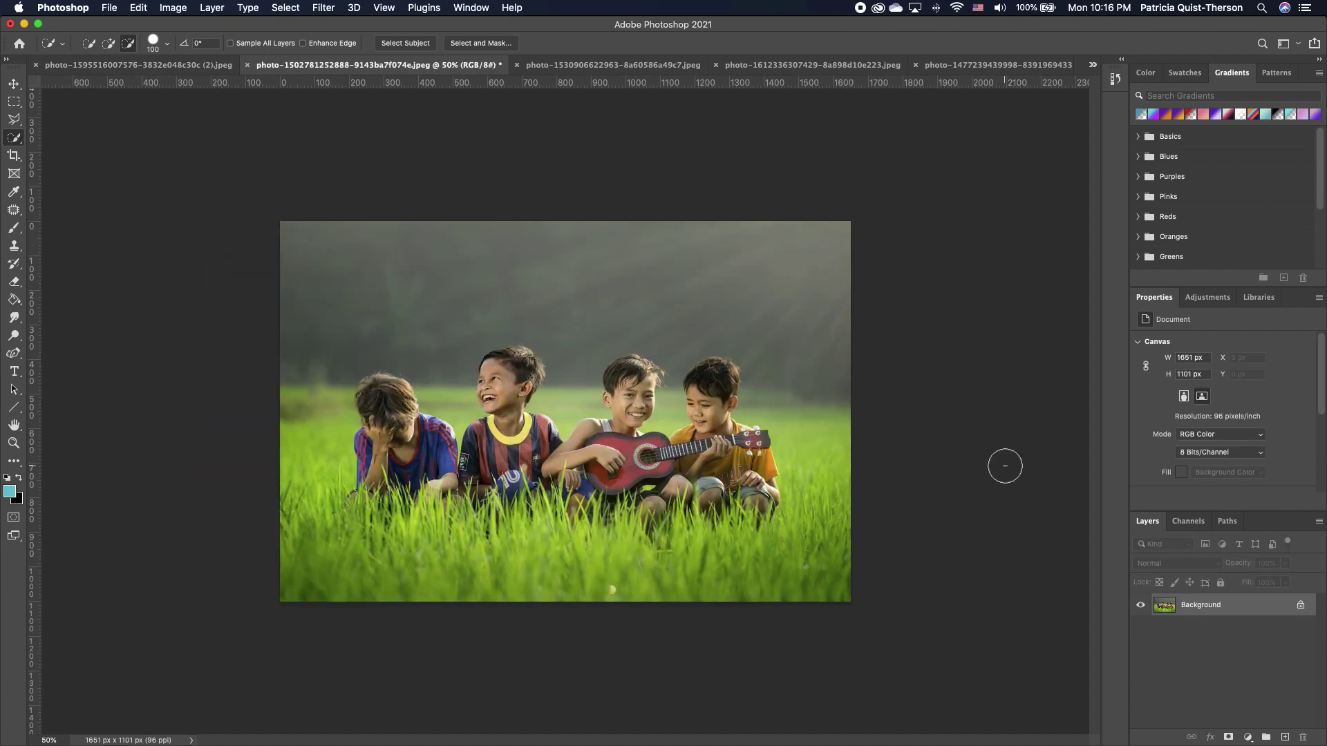
left_click(1299, 606)
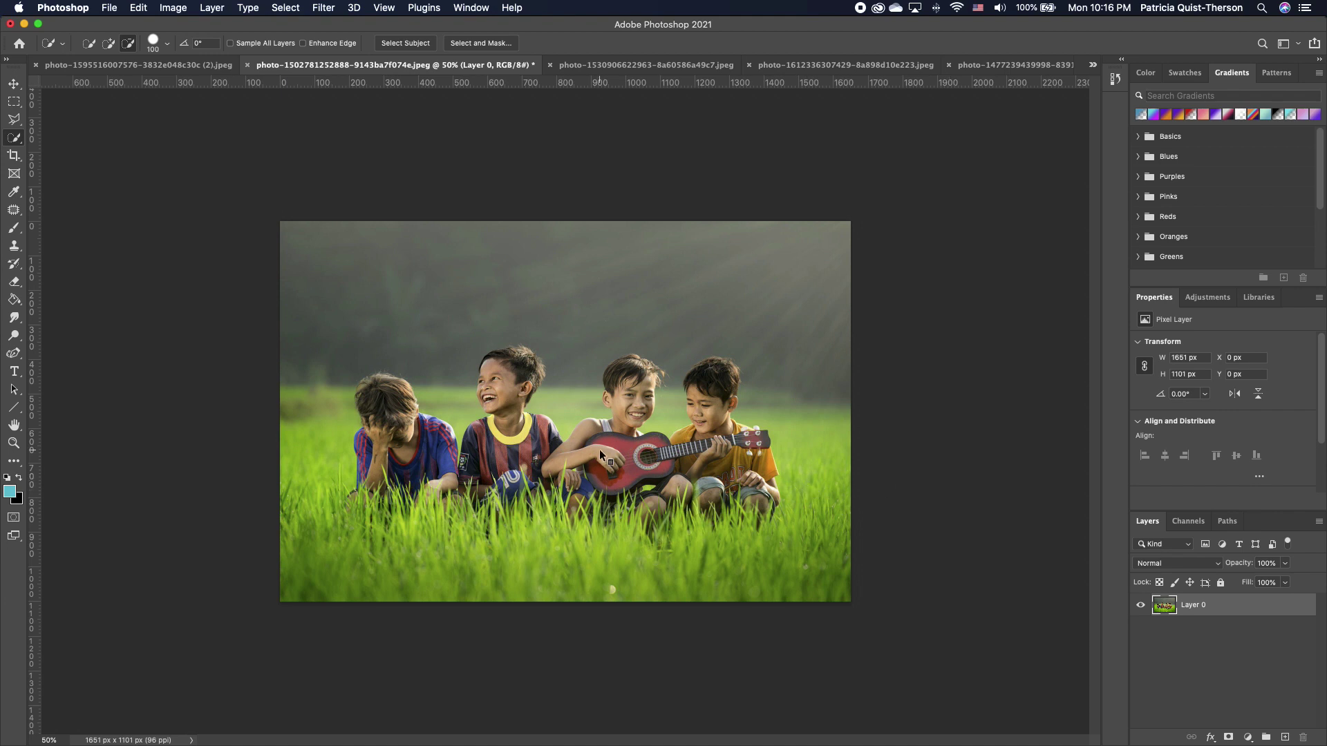
Create a new channel with Calculations, combining Layer 0's Red and Gray channels with Multiply blending at 100% opacity
scroll(515, 335, "up", 2)
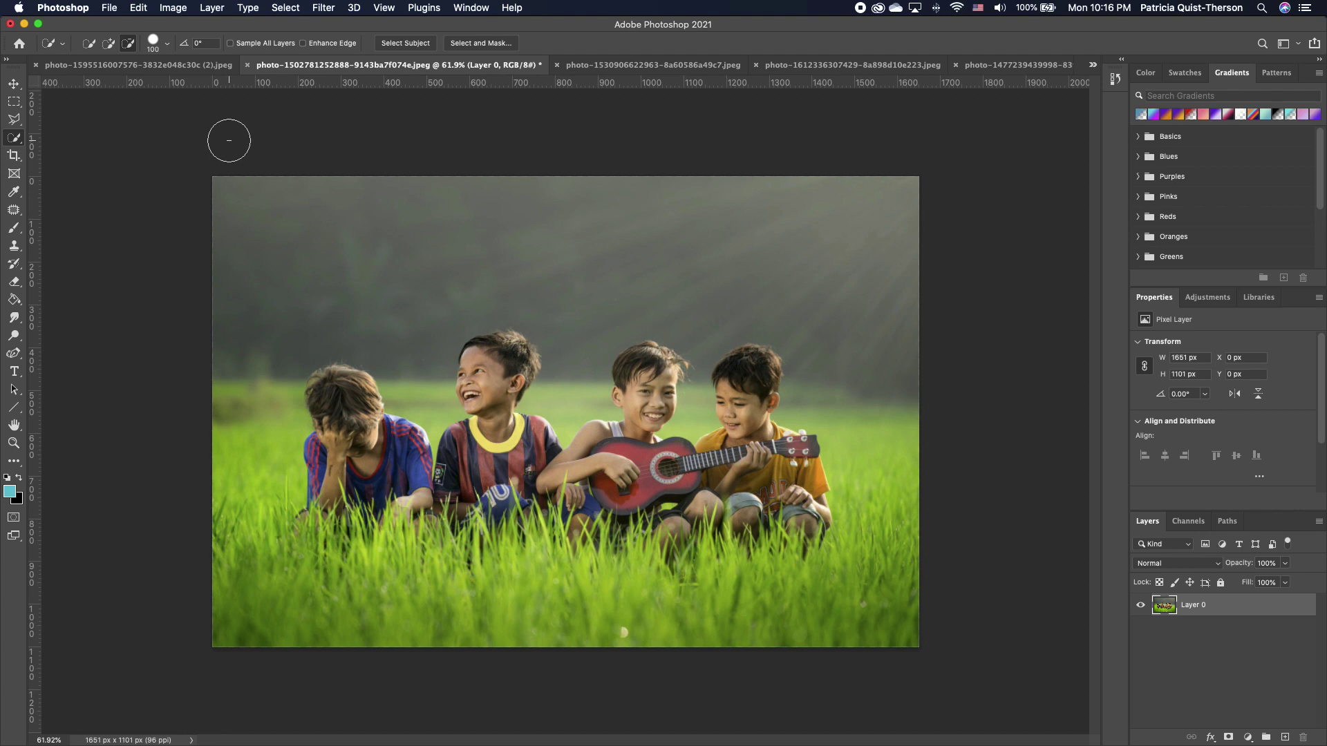
left_click(177, 11)
left_click(199, 222)
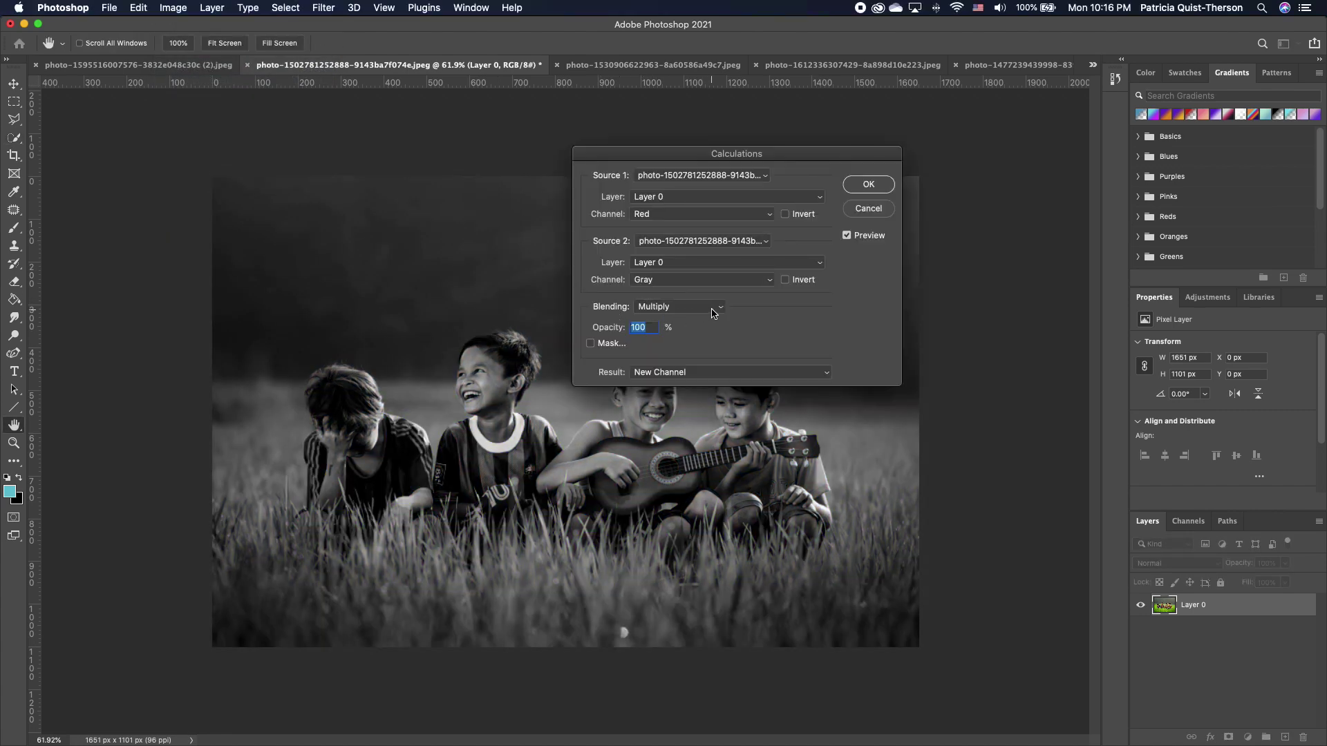
left_click(714, 313)
left_click(690, 309)
left_click(689, 222)
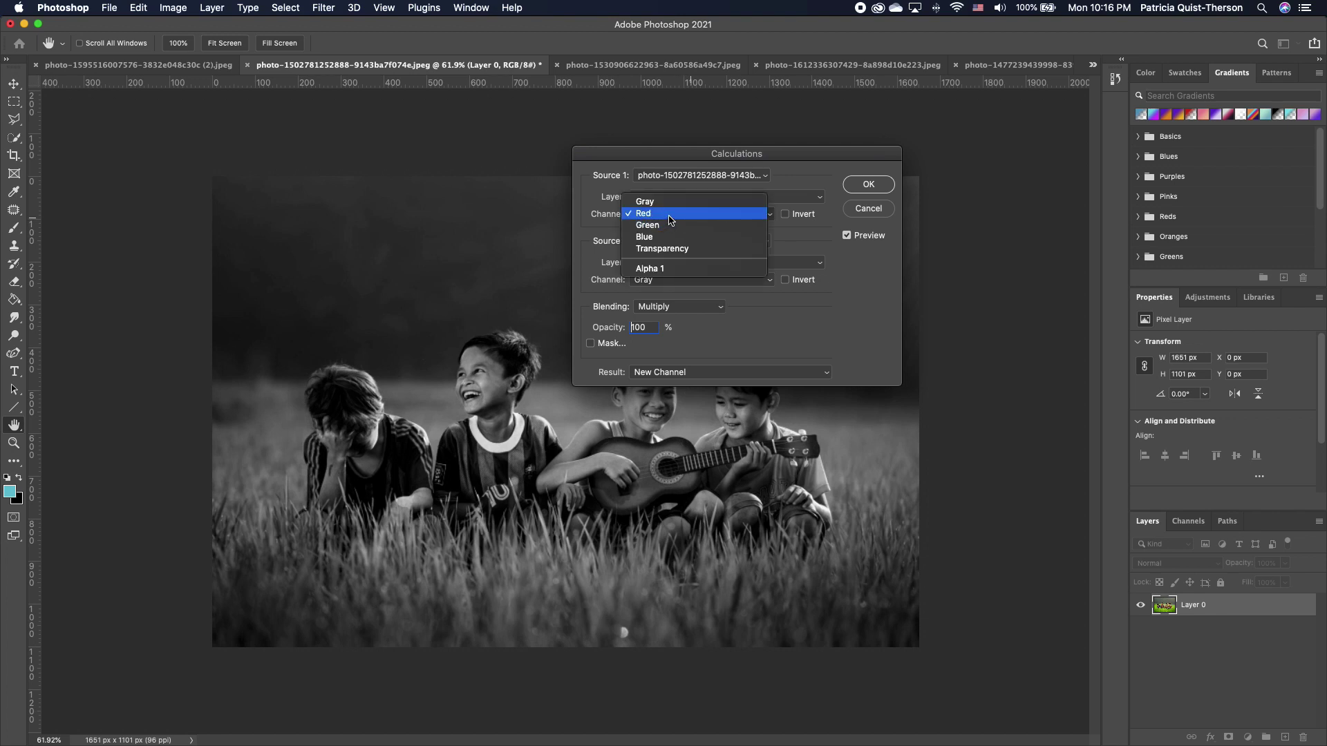
left_click(663, 215)
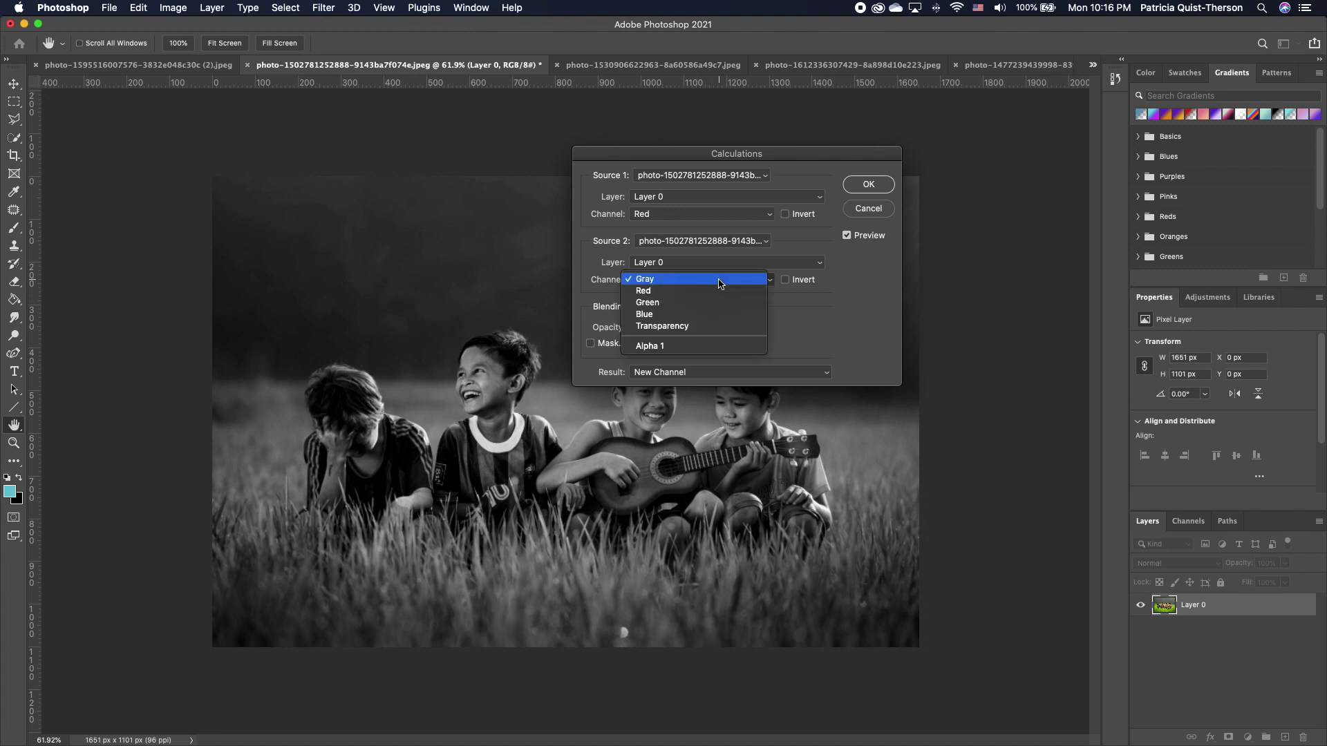
left_click(717, 283)
left_click(662, 283)
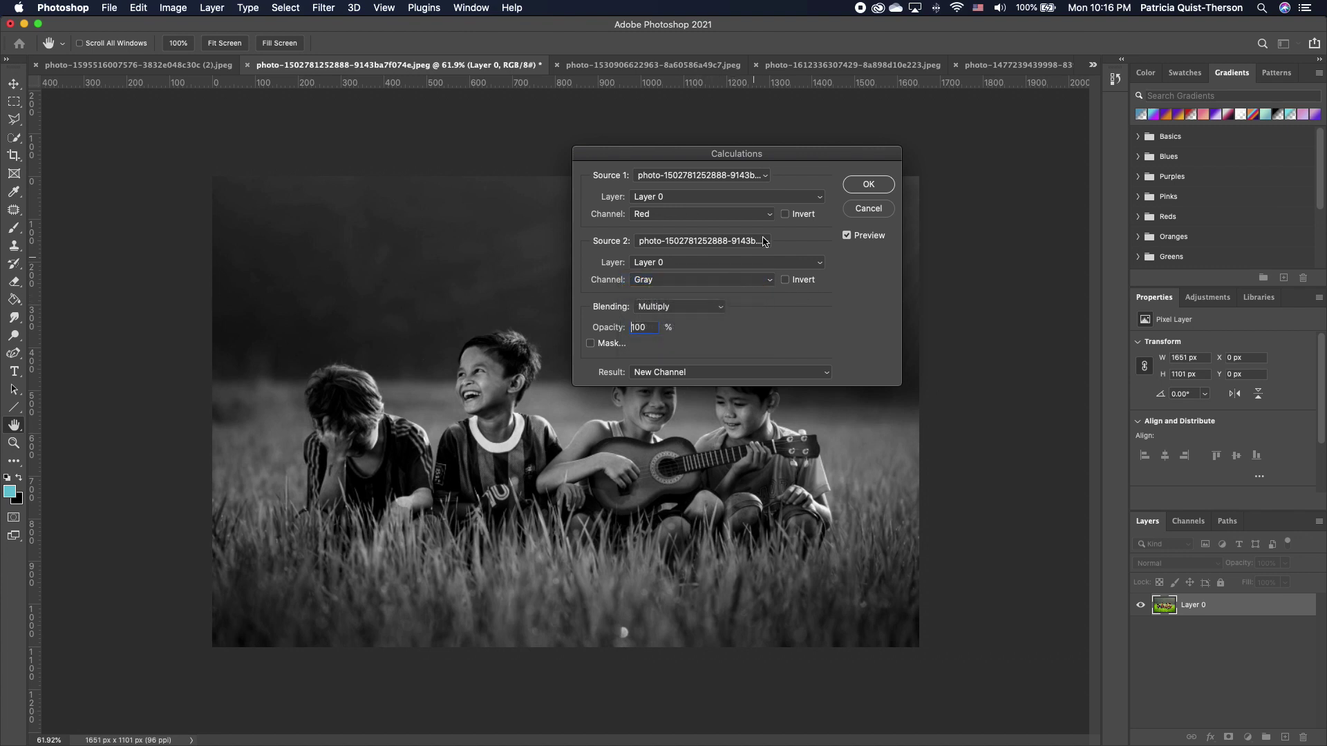
left_click(868, 185)
key("w")
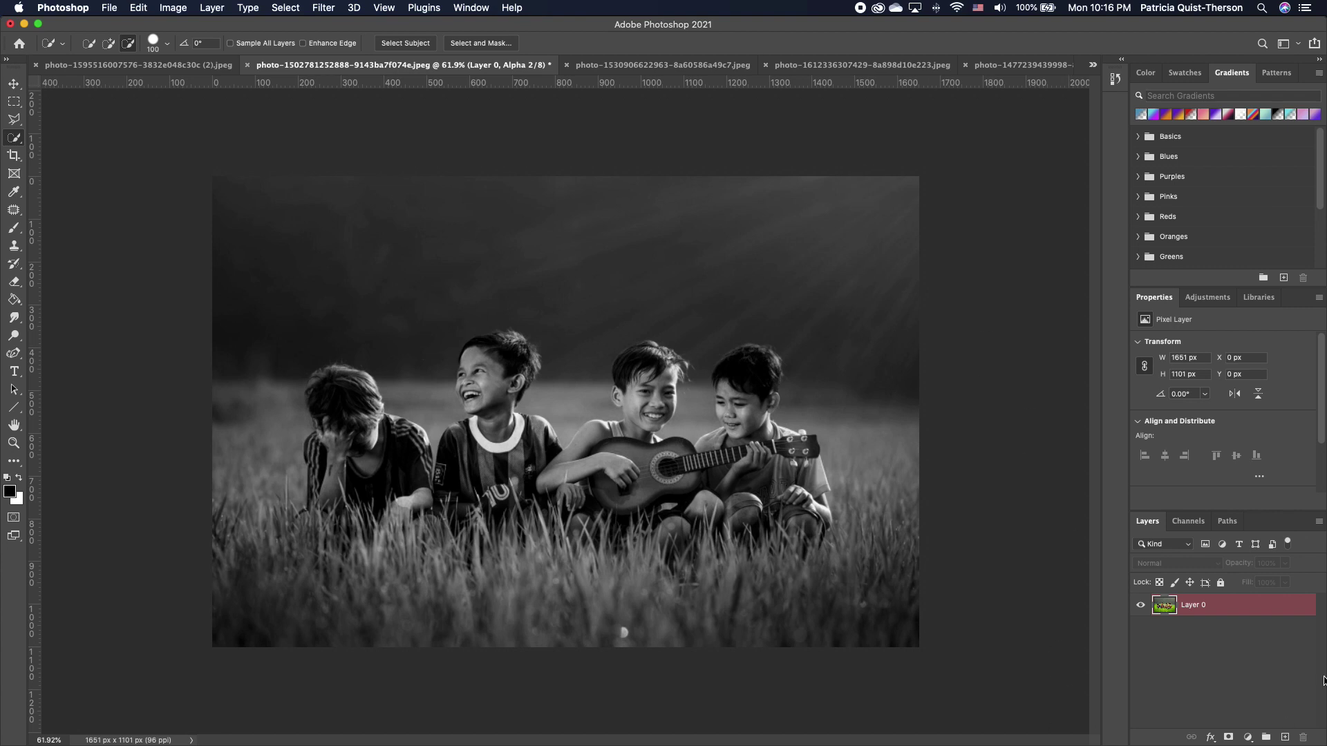
Copy the whole Alpha 2 channel and paste it onto a new layer above Layer 0
left_click(1190, 524)
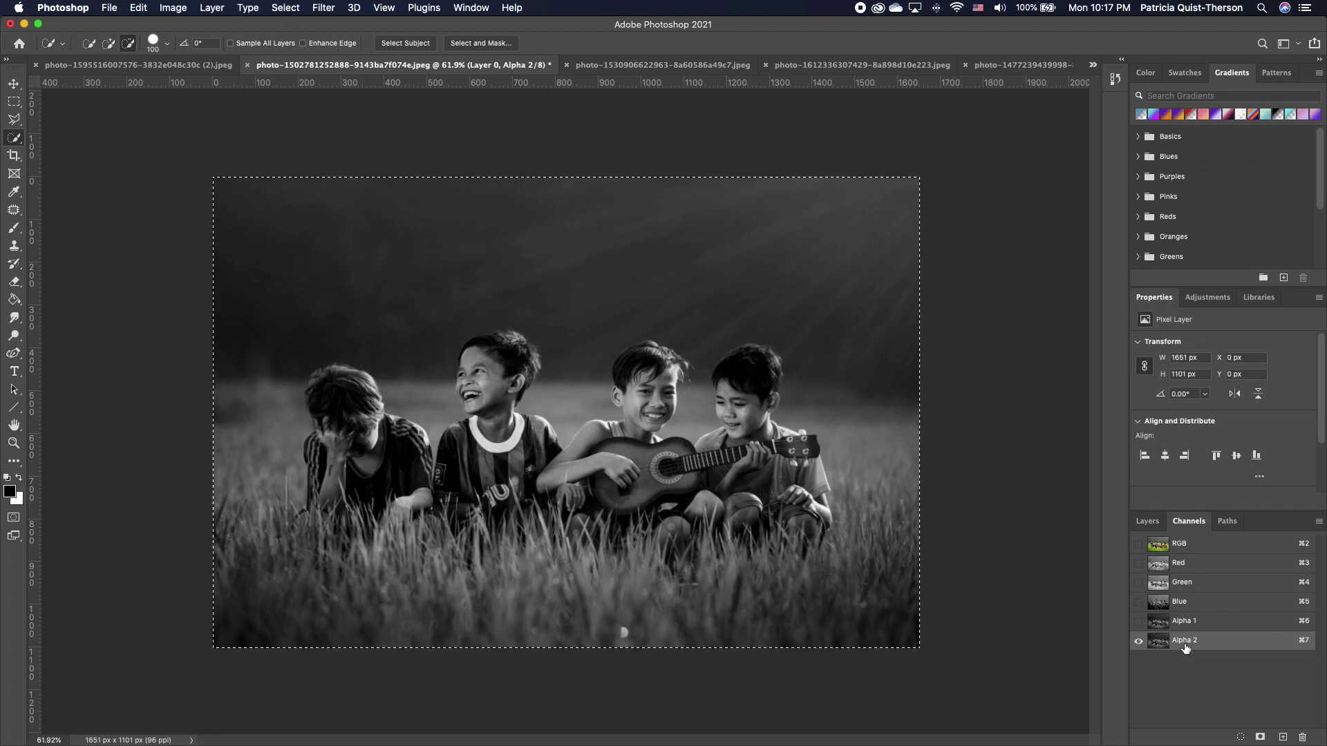
left_click(1146, 521)
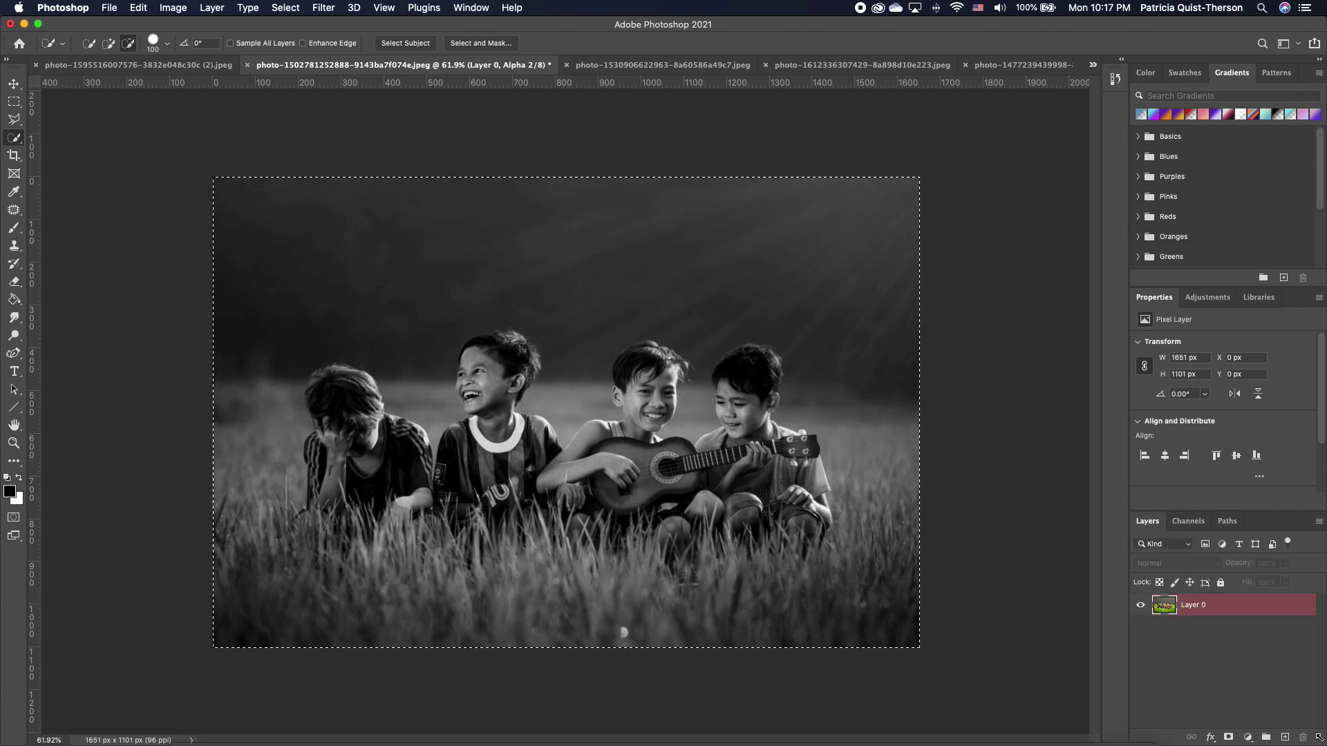
left_click(1287, 737)
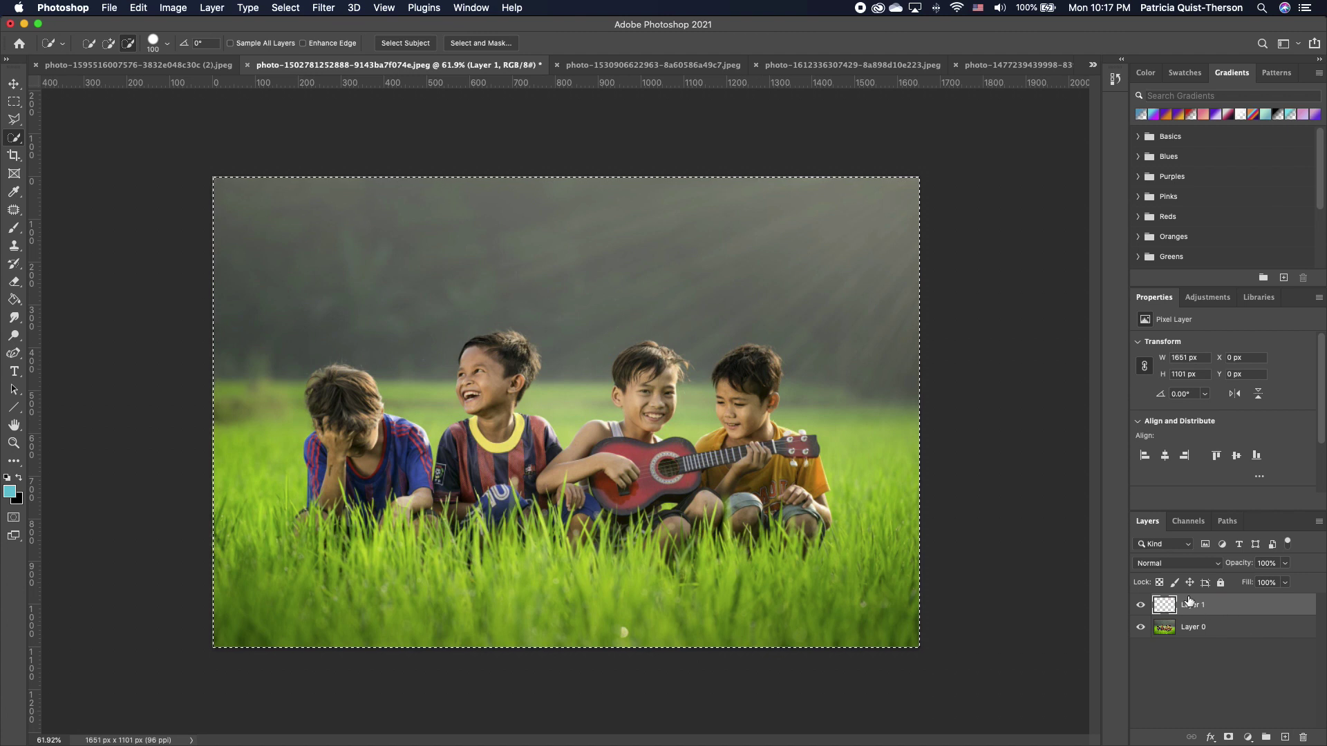
key("super+v")
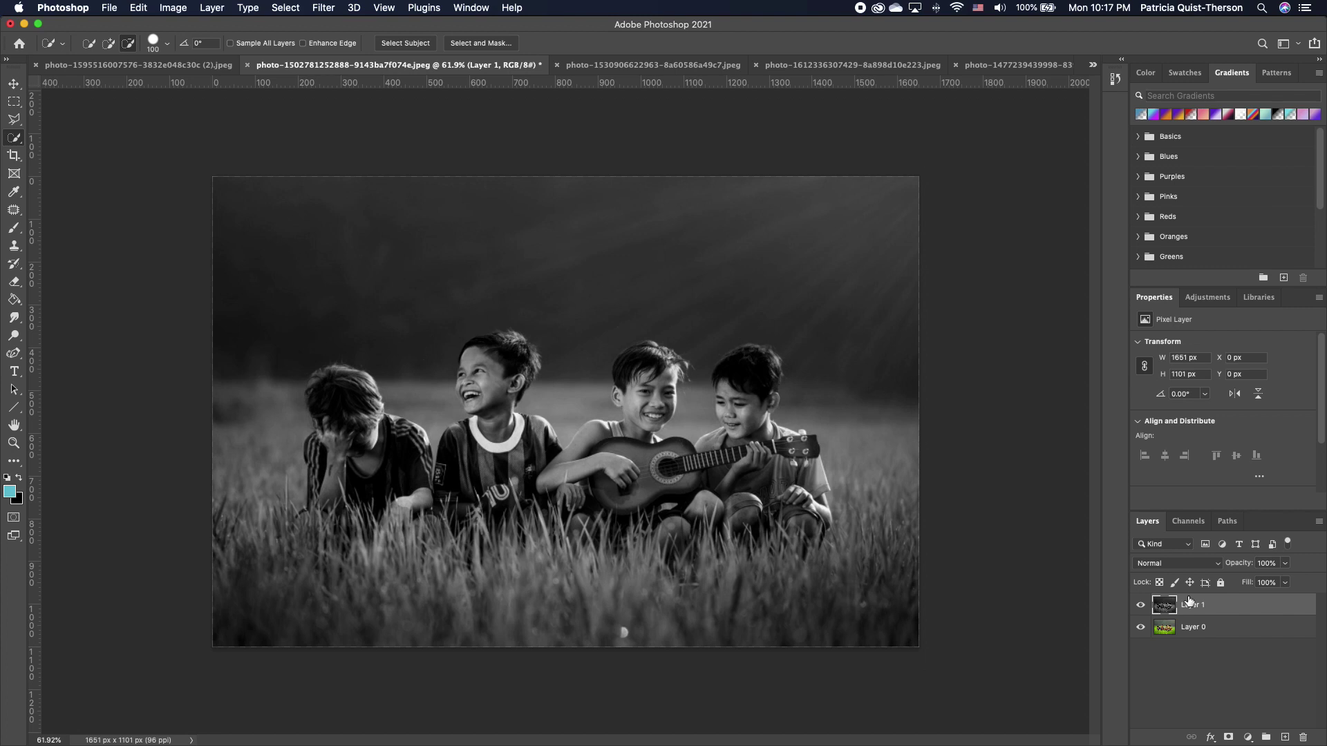
Add a Brightness/Contrast adjustment layer above the black-and-white Layer 1 and increase its contrast slightly
left_click(1249, 738)
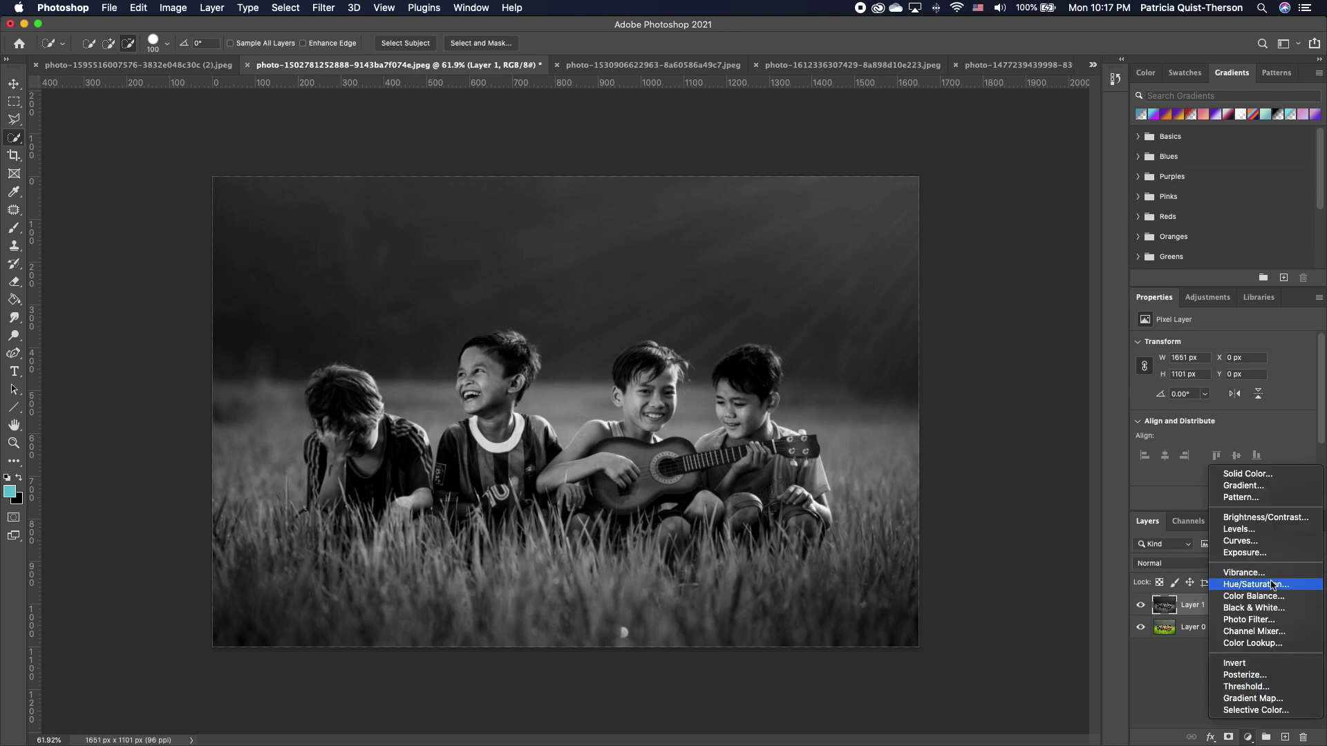
left_click(1269, 519)
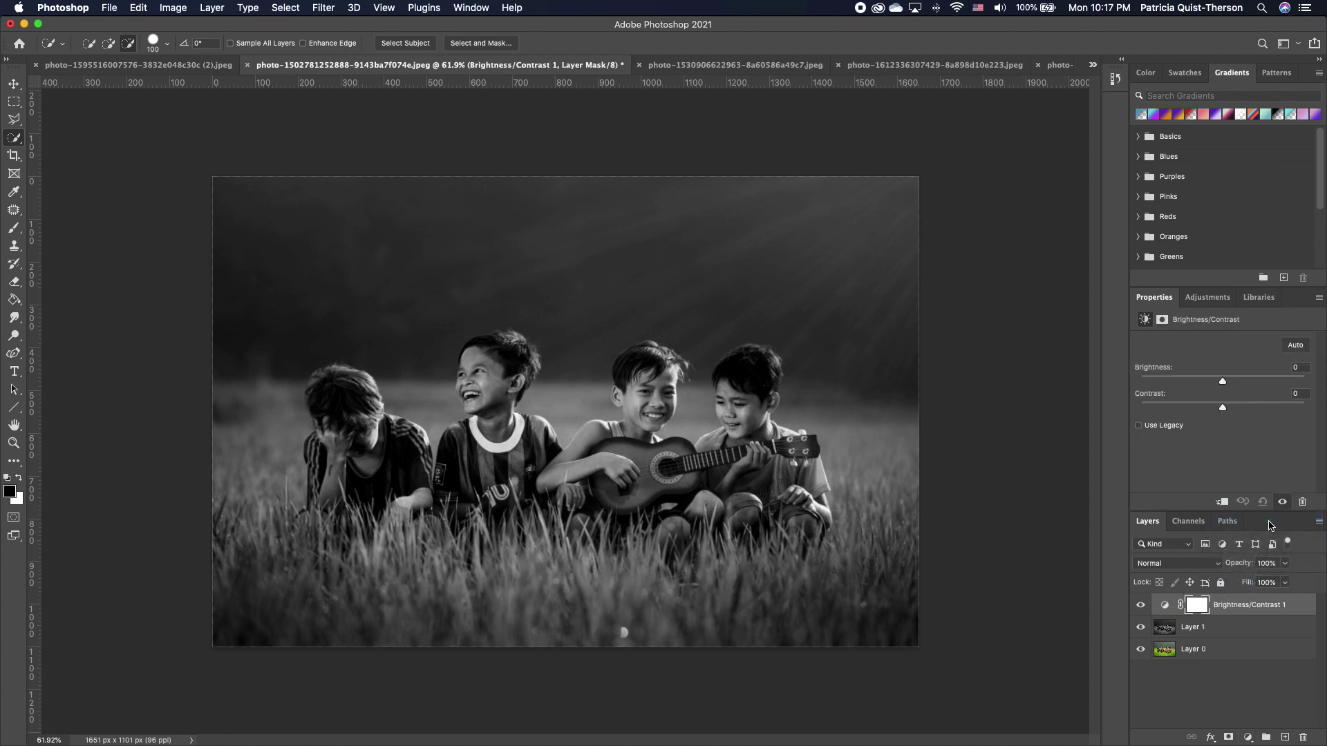
left_click_drag(1223, 407, 1246, 409)
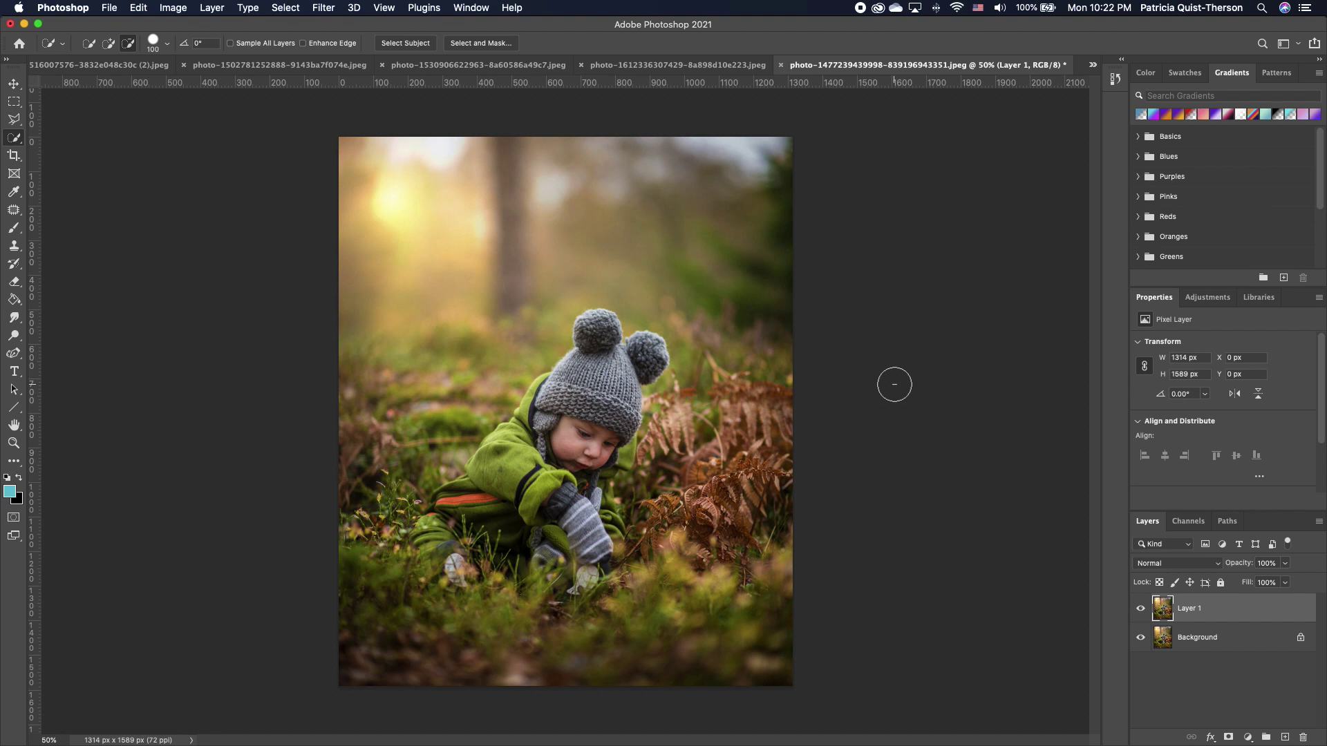
Enable the Stroke layer style on Layer 1 of the child-in-the-forest photo and open its stroke settings
double_click(1307, 608)
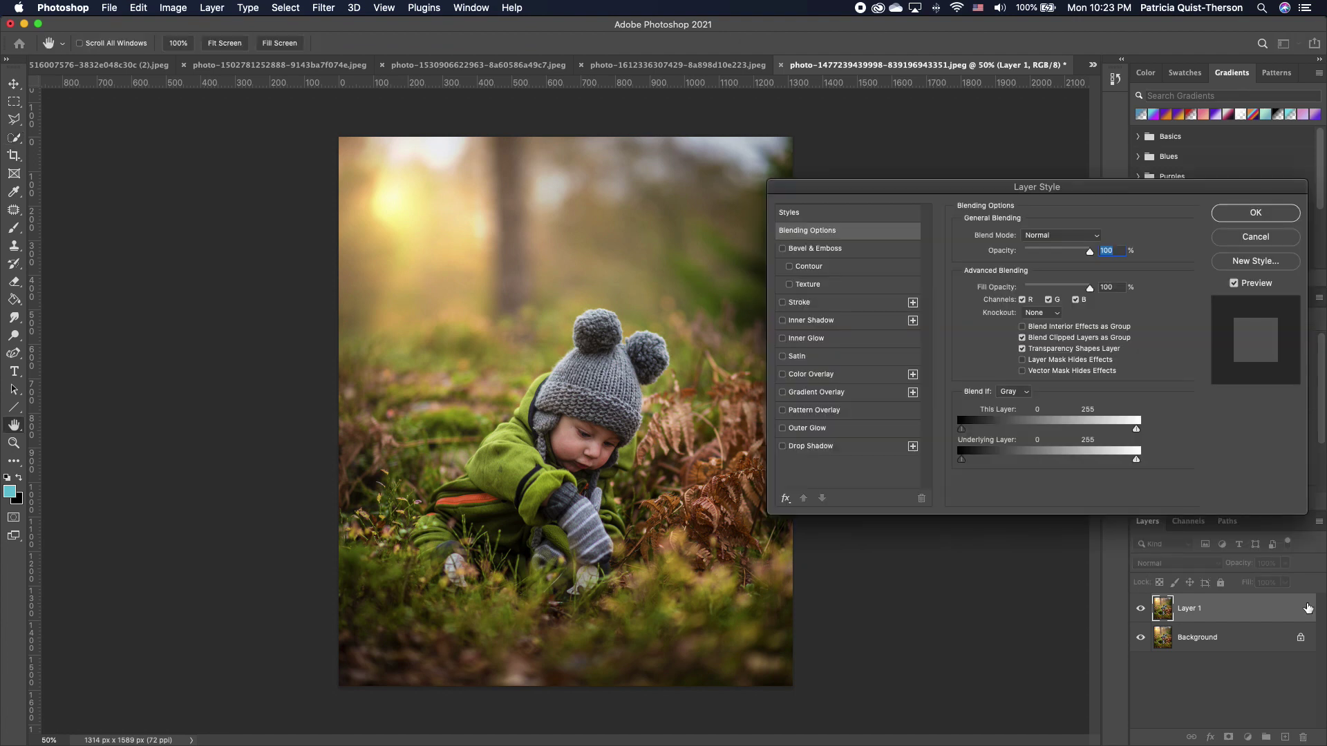
left_click(784, 304)
left_click(783, 305)
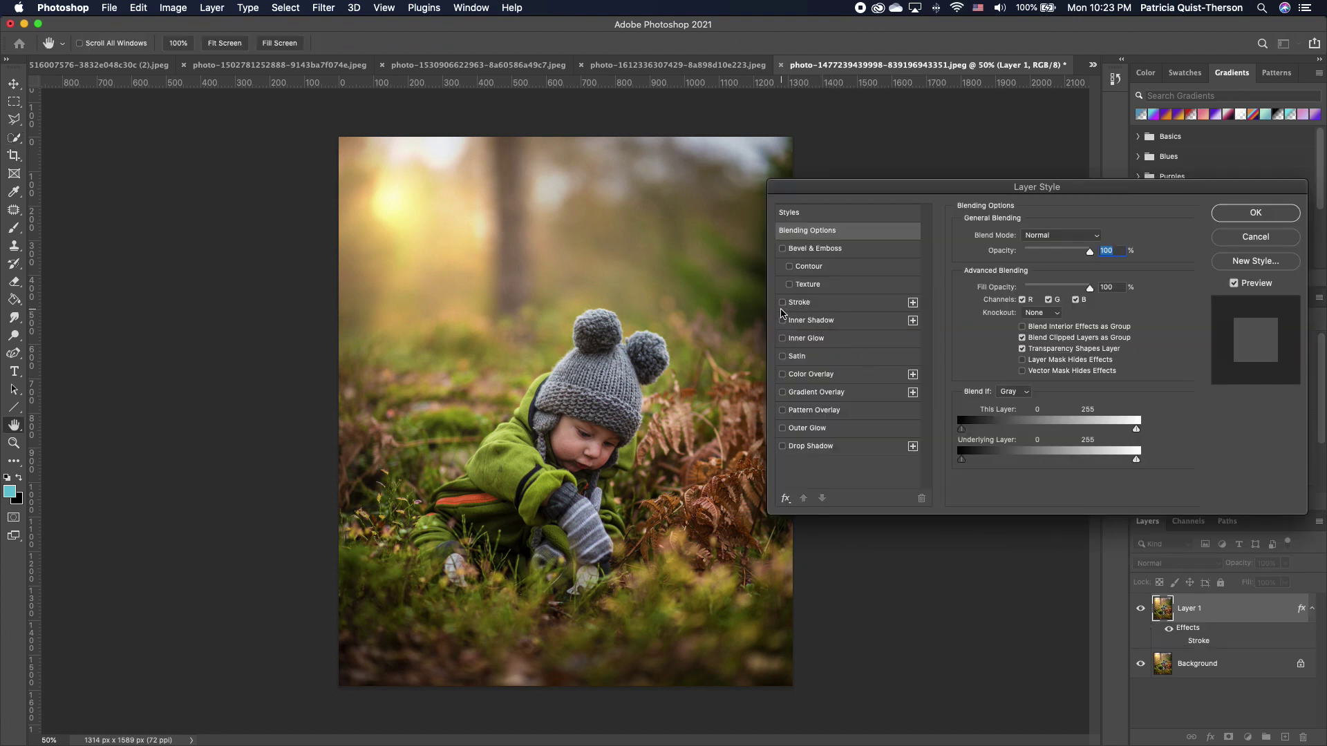
left_click(783, 304)
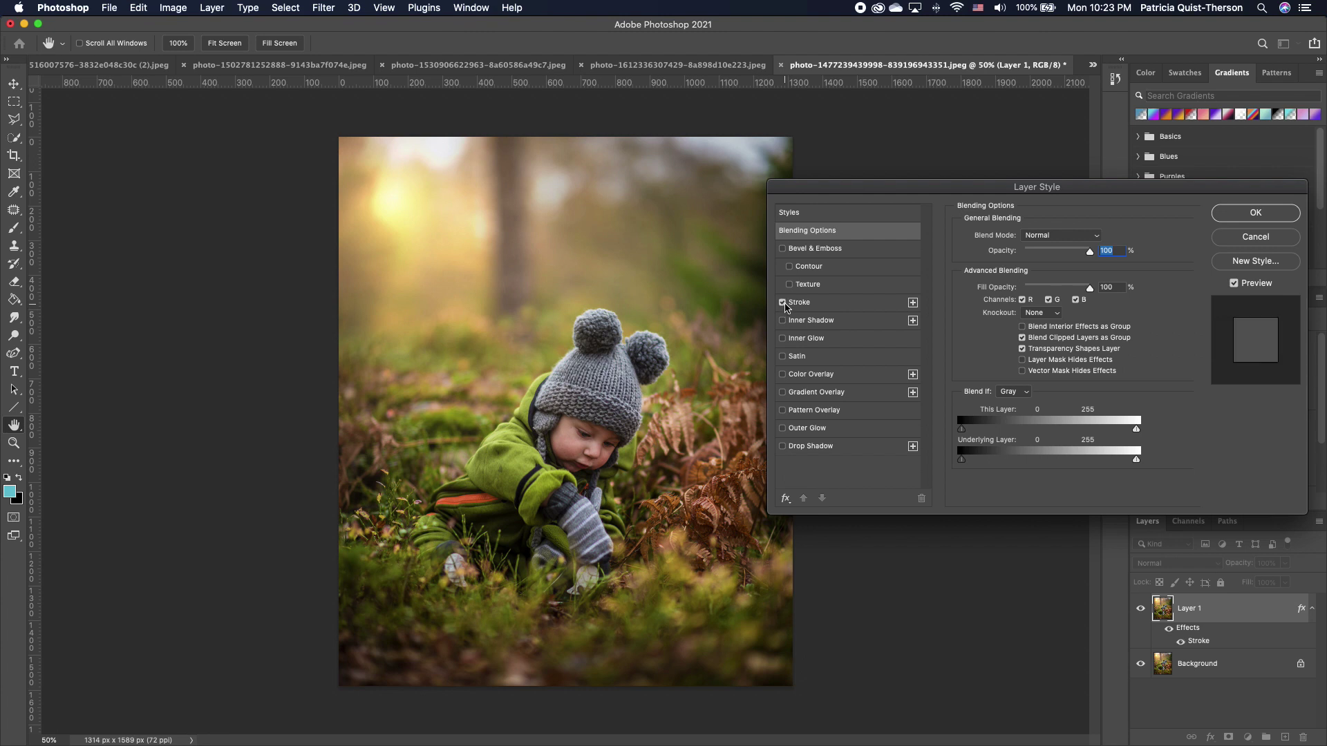
left_click(857, 308)
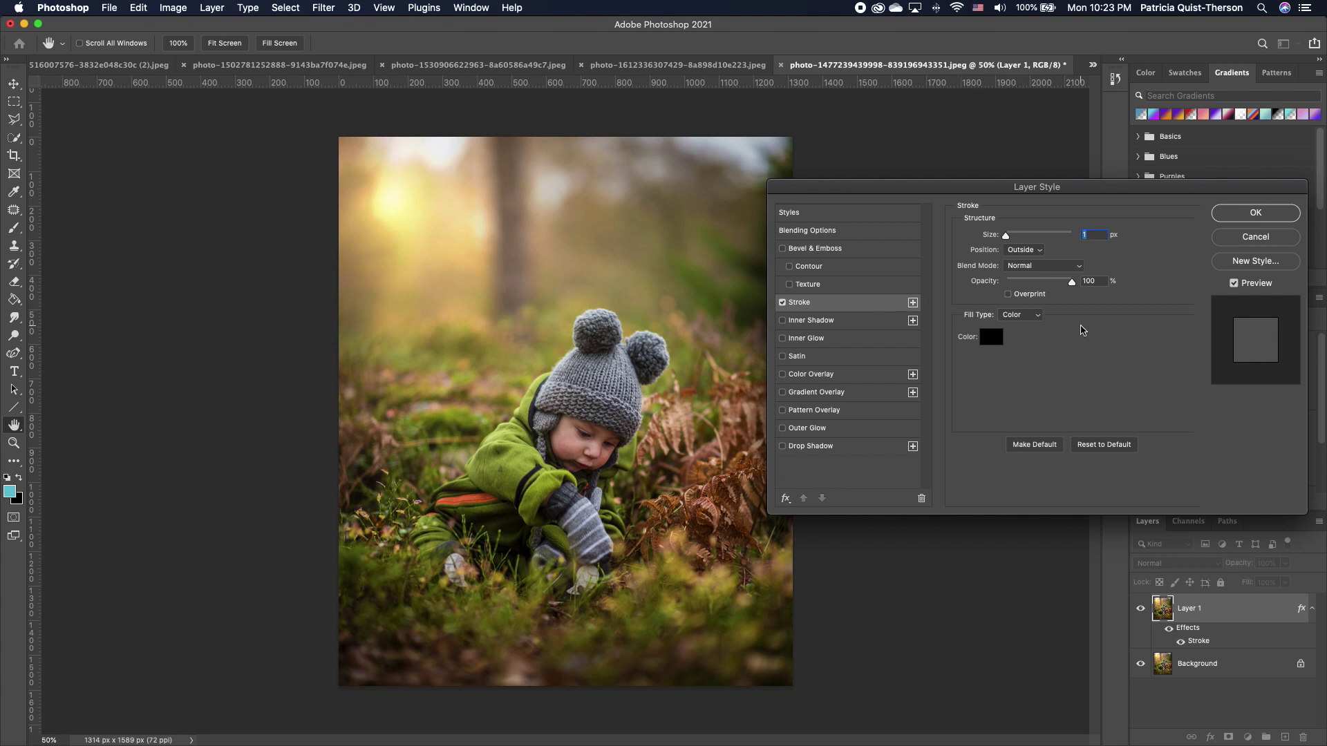
Set the stroke color to pure white (ffffff)
left_click(993, 342)
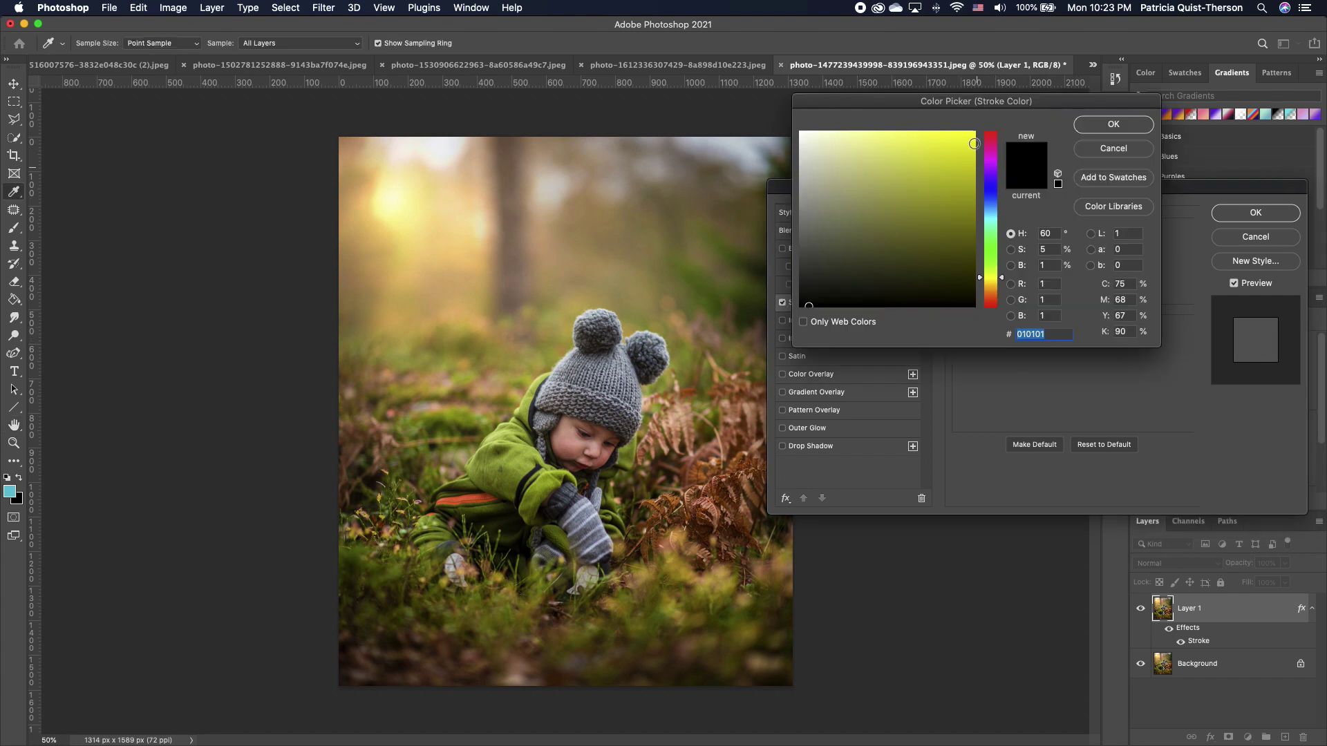
left_click(800, 134)
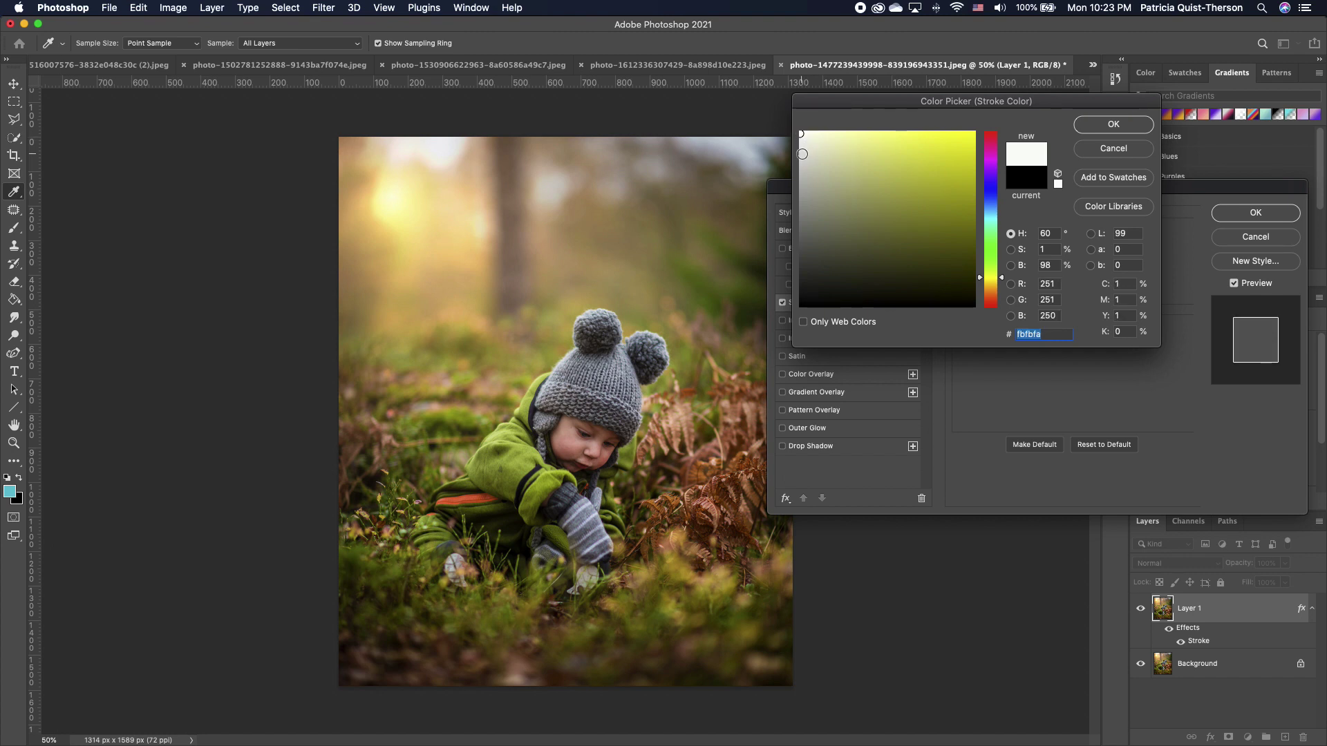
left_click(801, 153)
left_click(802, 131)
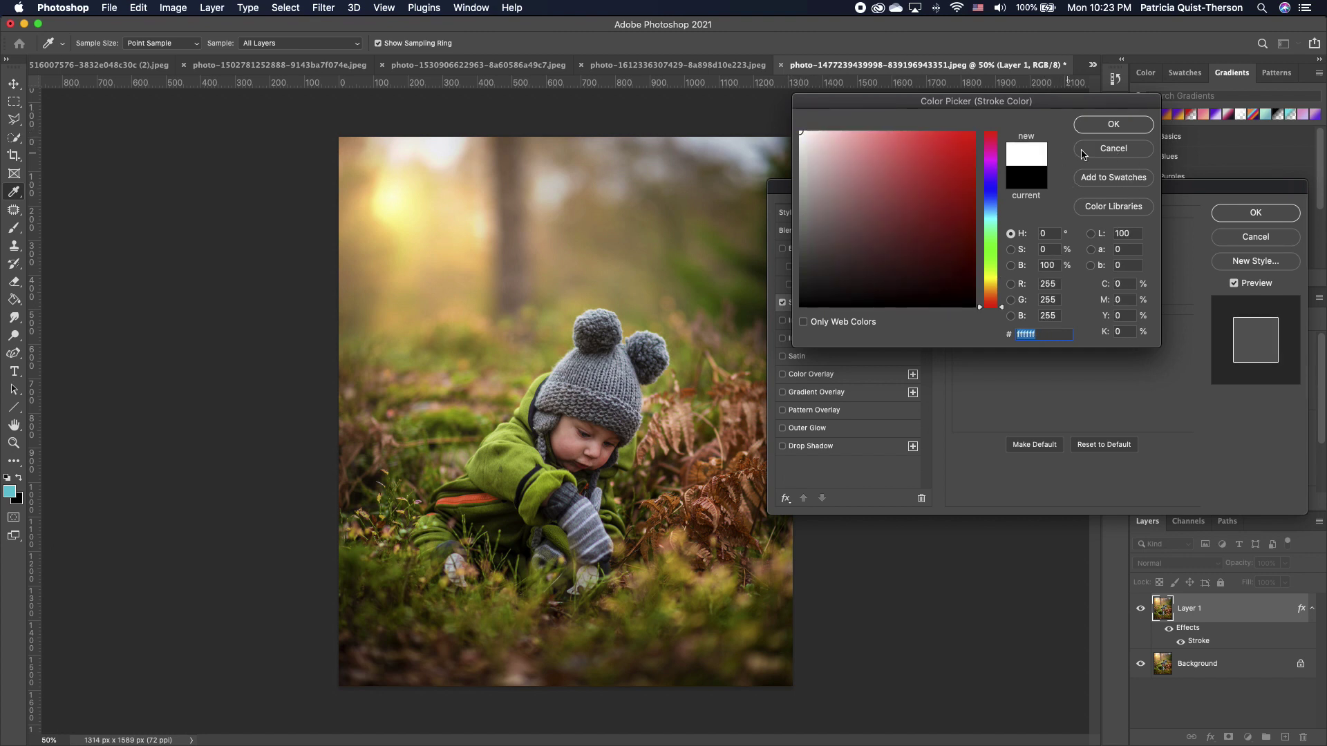
left_click(1113, 124)
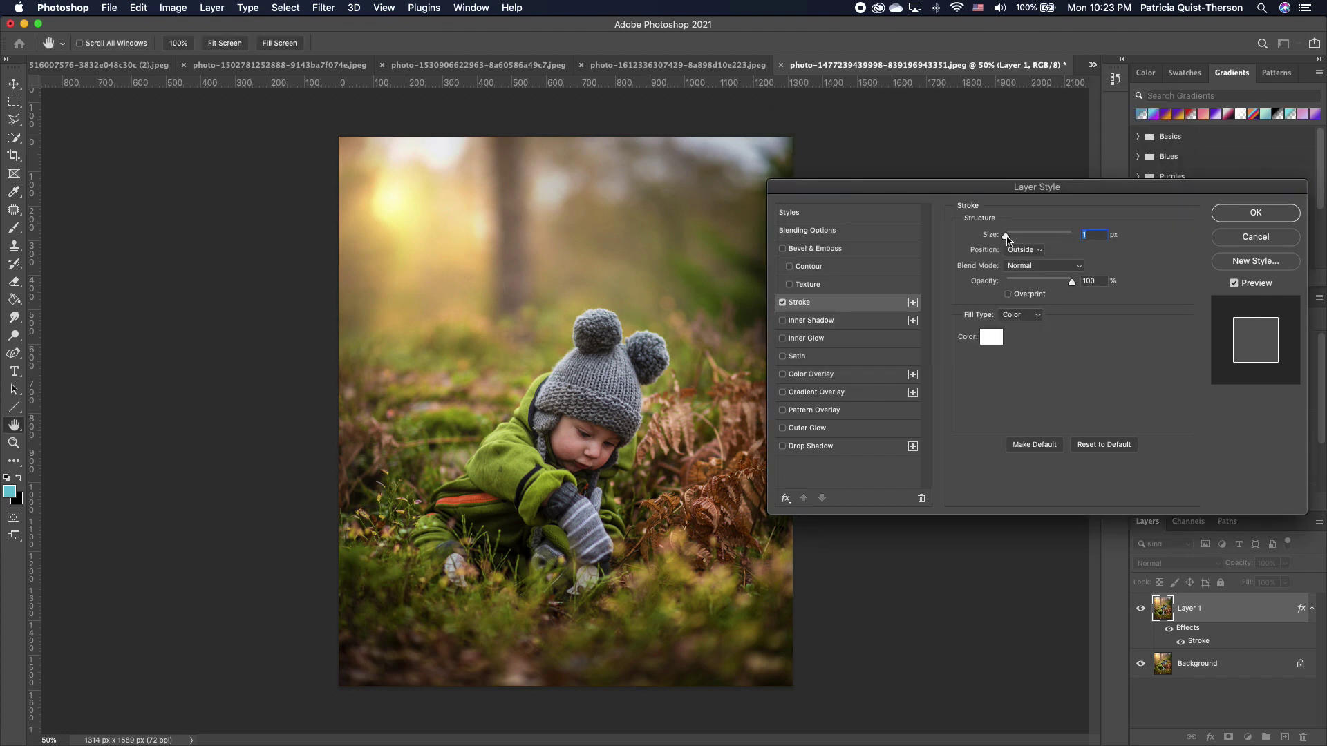
Position the white stroke Inside, set its size to about 36 px, and apply the layer style
left_click_drag(1006, 236, 1013, 238)
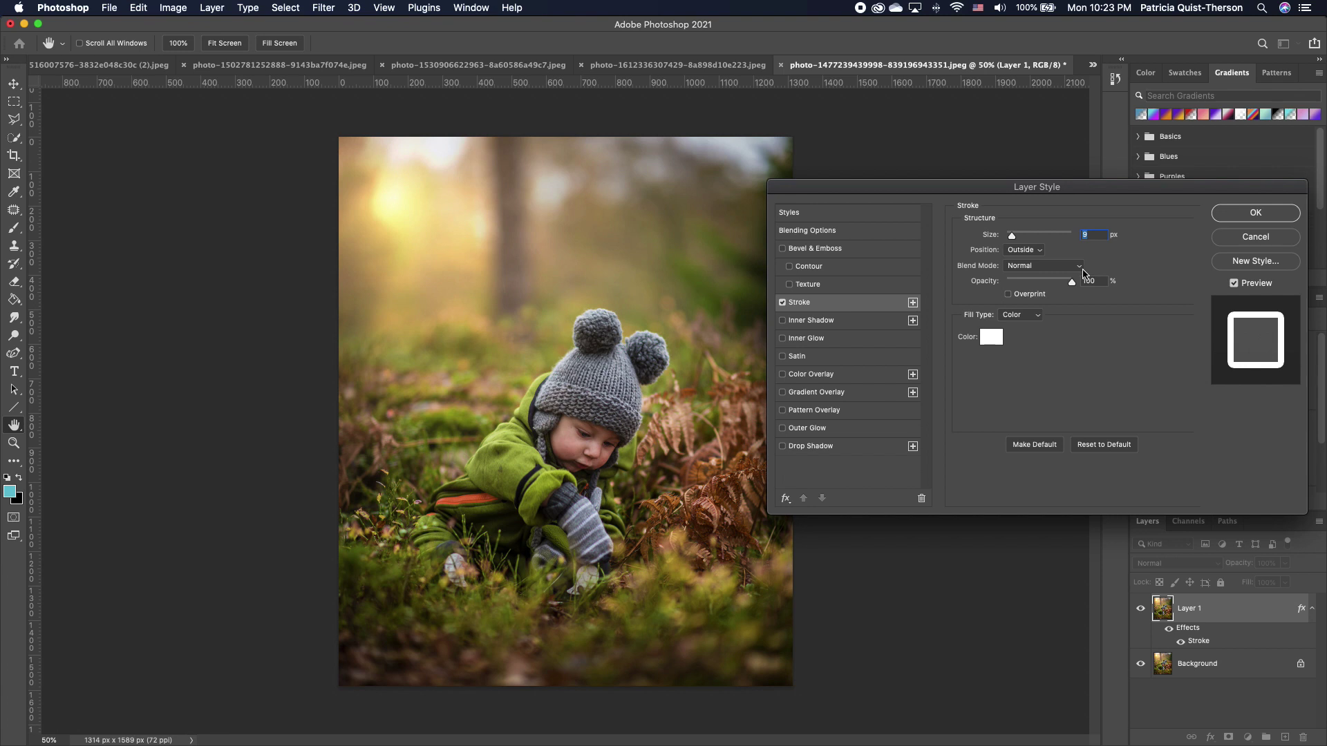
left_click(1040, 252)
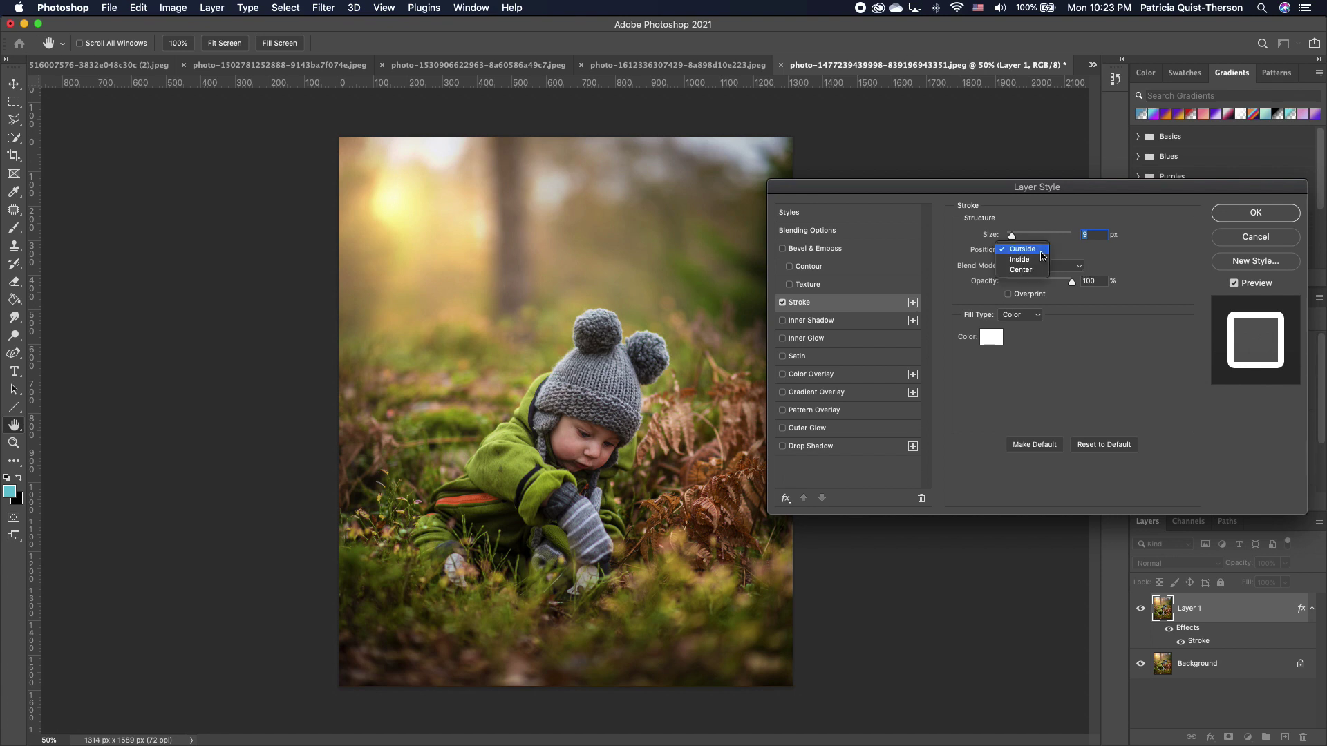
left_click(1022, 260)
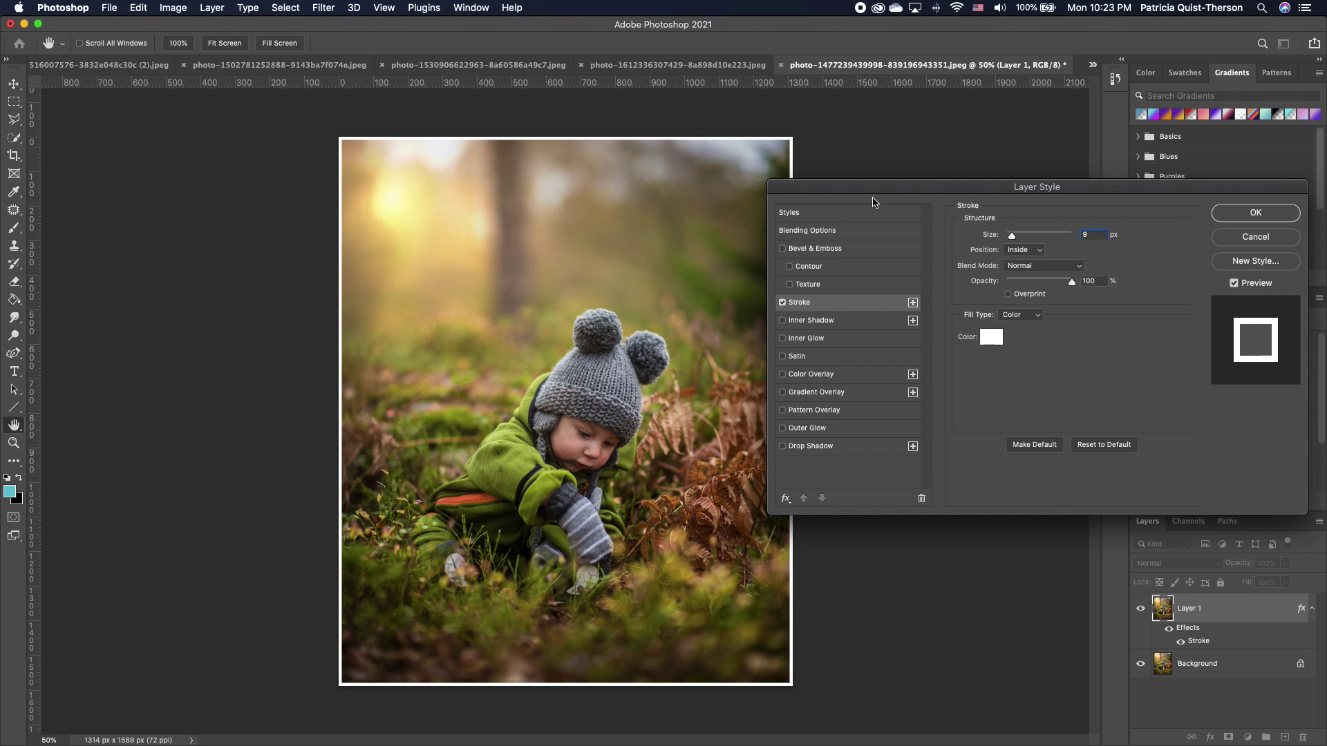
left_click_drag(1012, 235, 1023, 239)
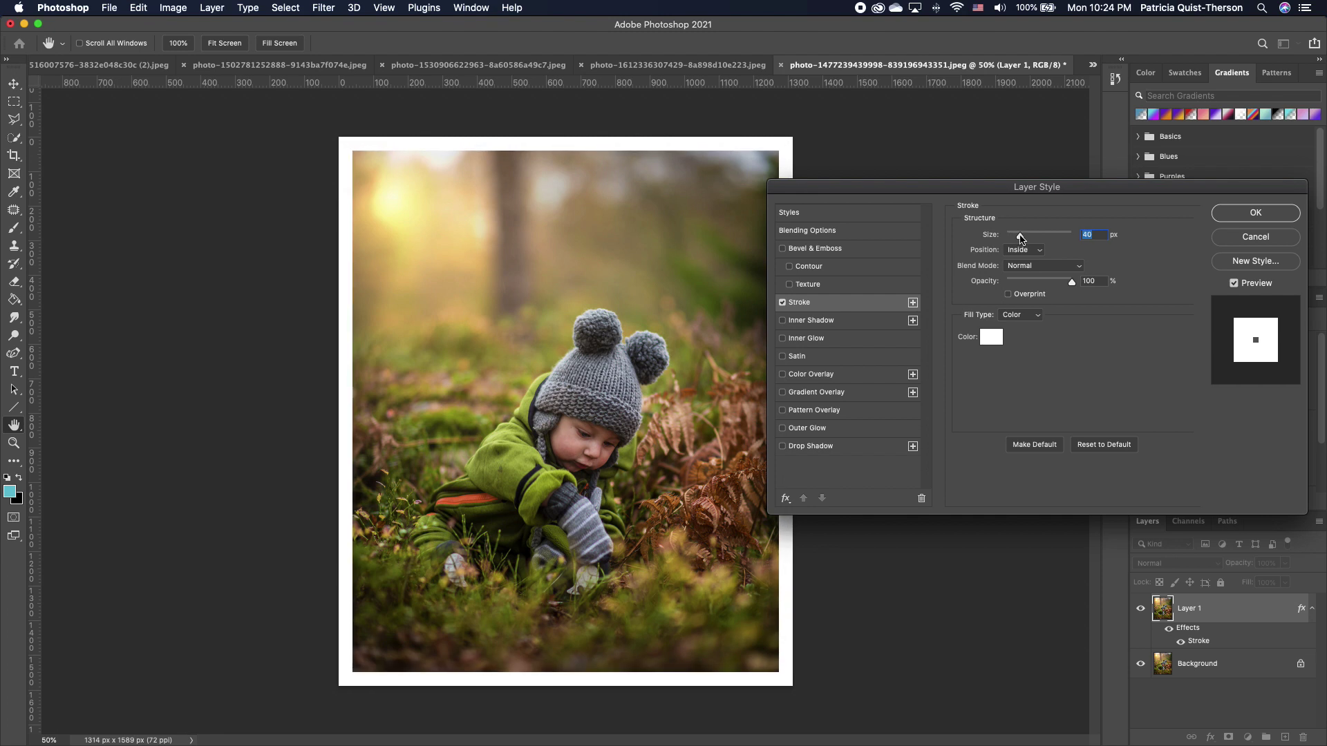
left_click_drag(1022, 239, 1020, 238)
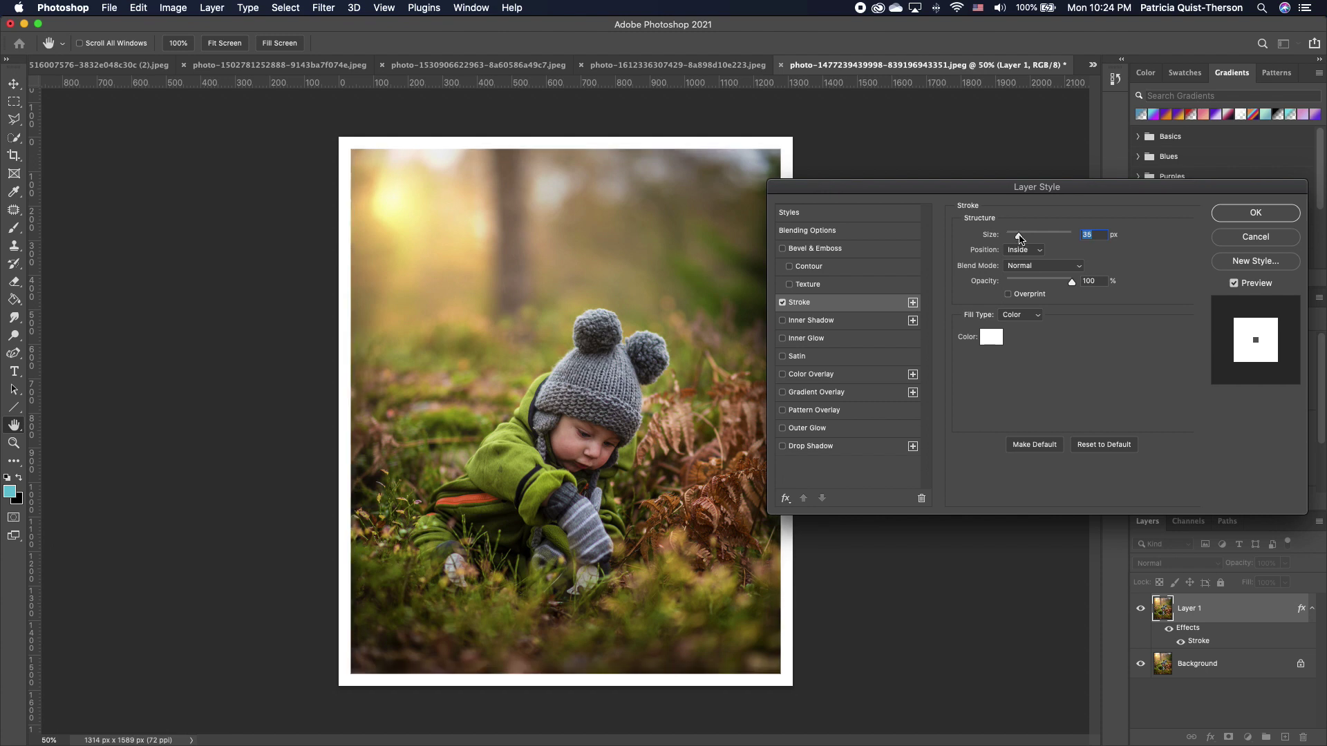
left_click(1256, 214)
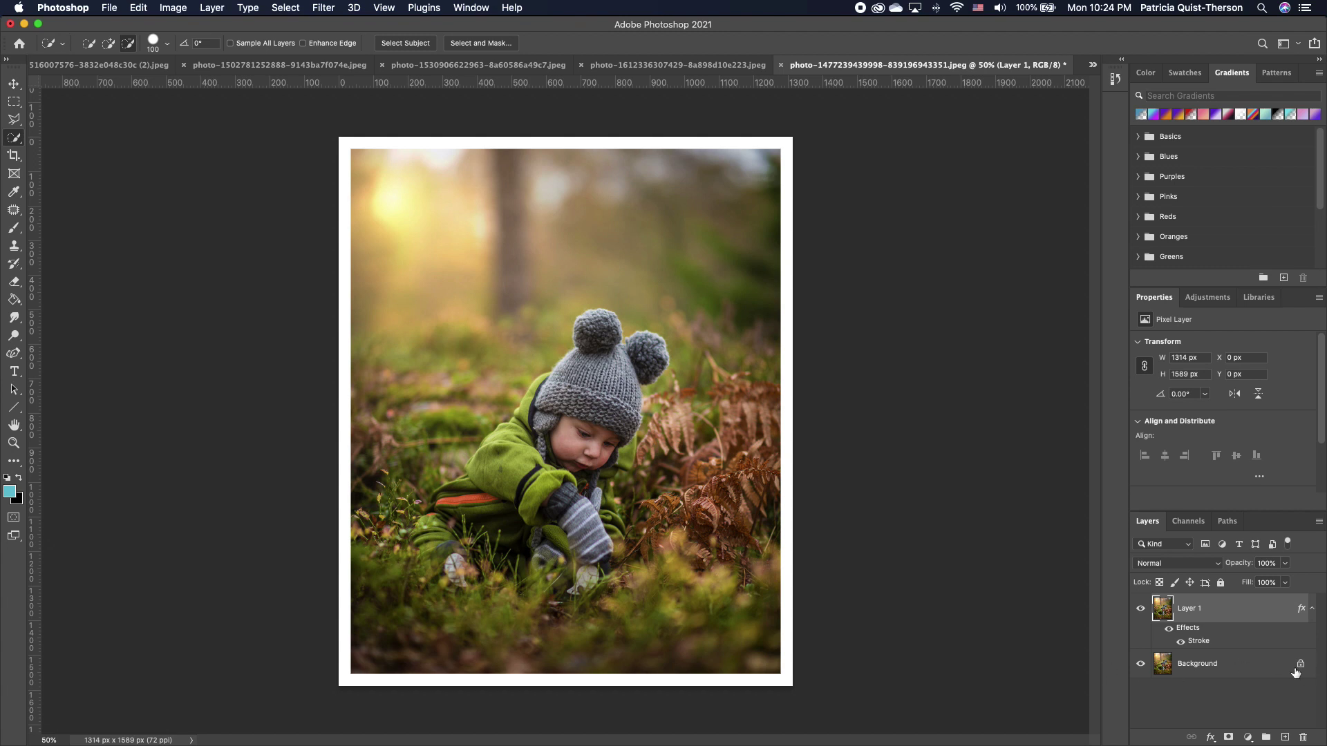
Select the Background layer, hide Layer 1, and set a relative canvas size increase of 2 inches in width and height
left_click(1225, 669)
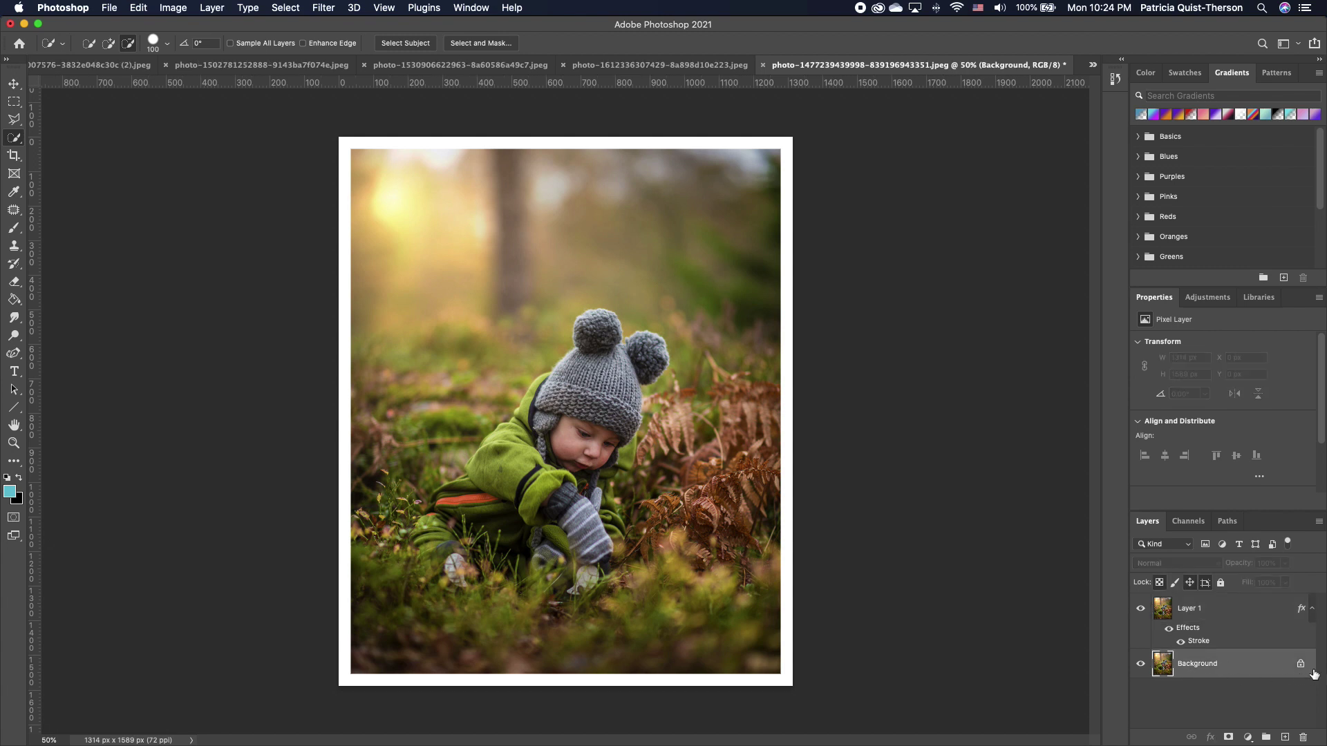
left_click(1140, 608)
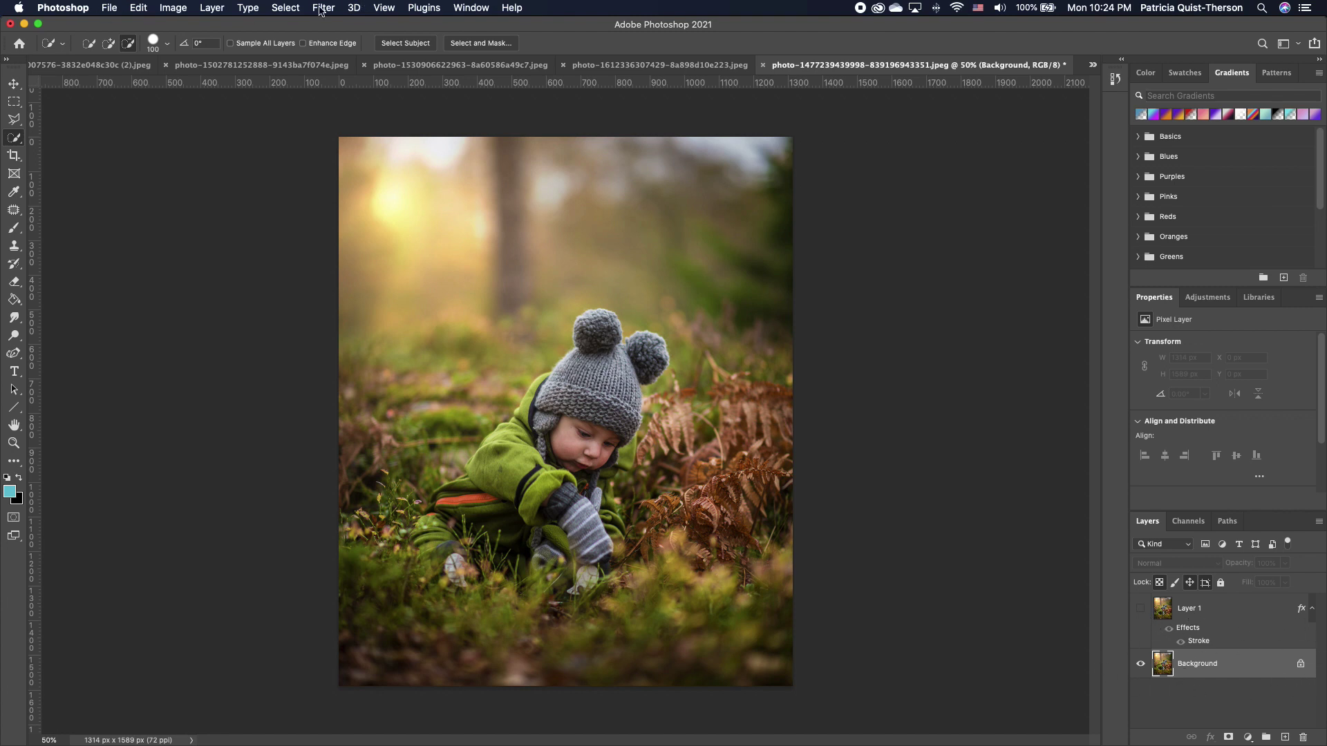
left_click(173, 8)
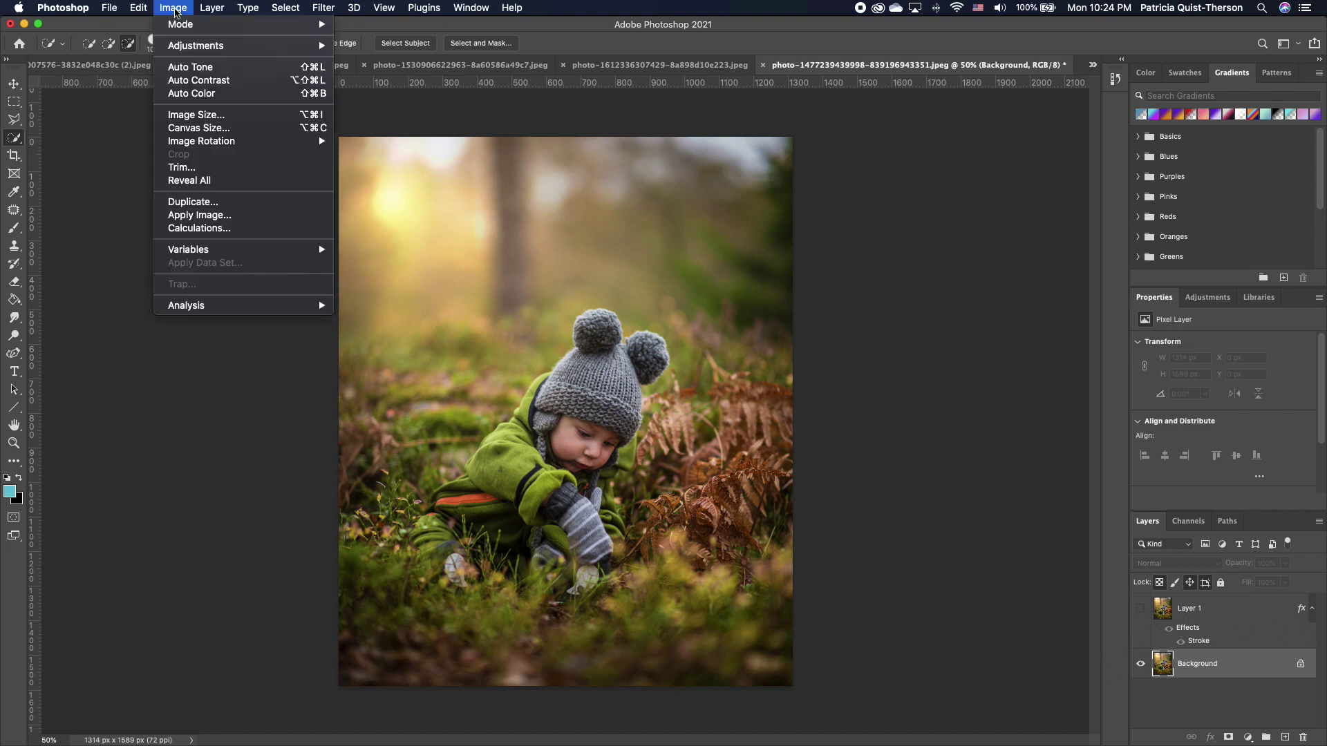
left_click(199, 128)
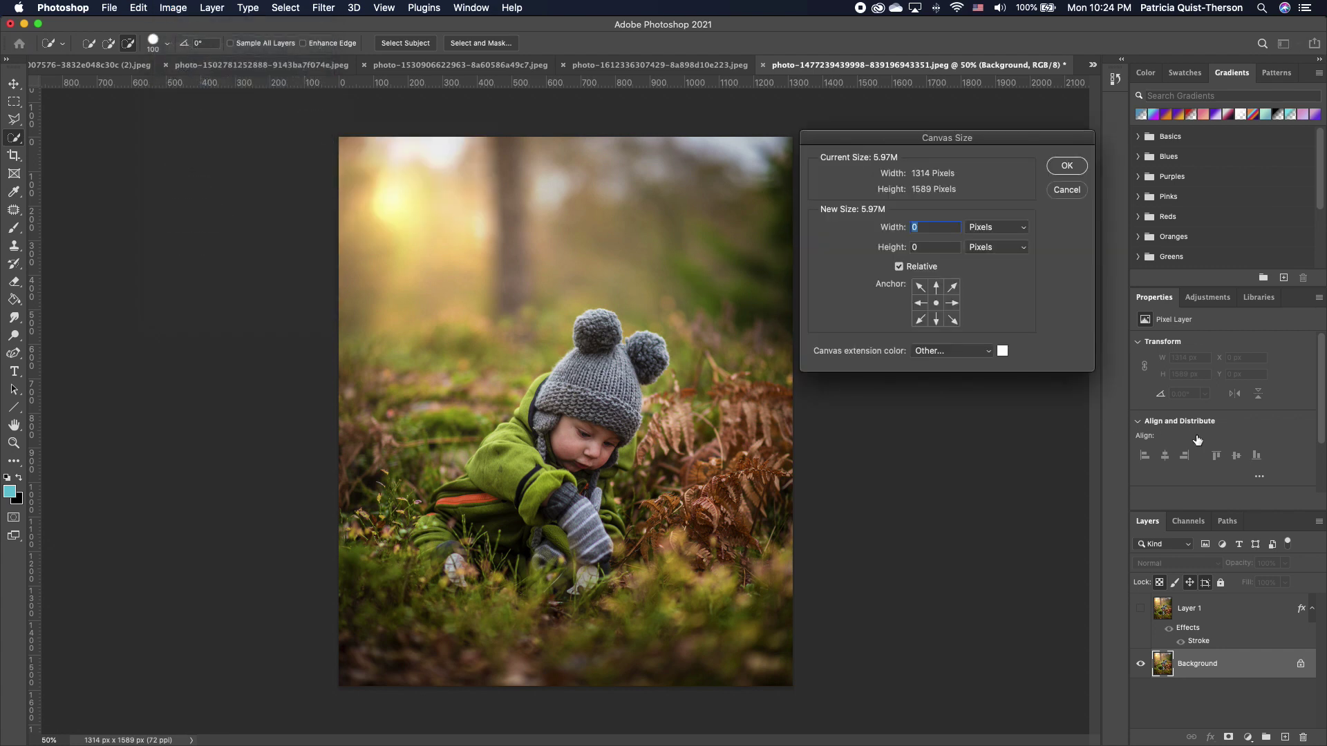
left_click(1025, 233)
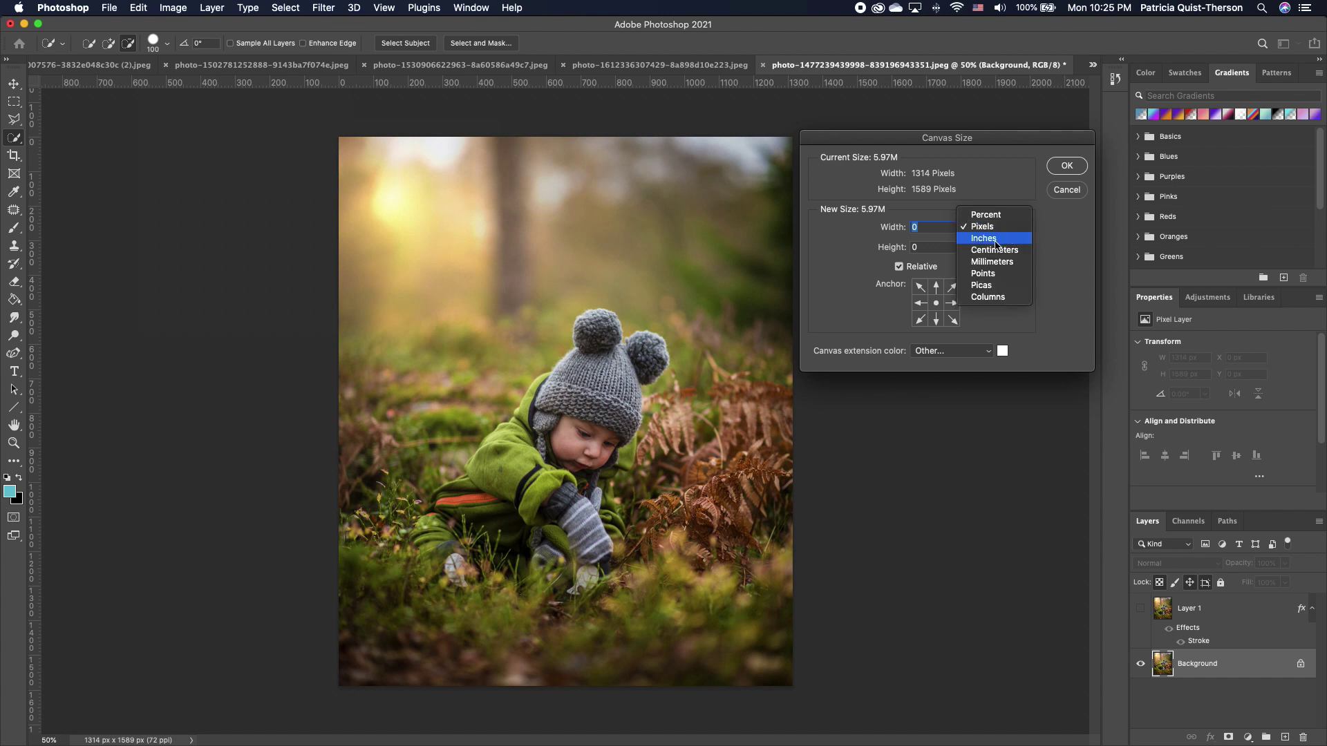
left_click(996, 239)
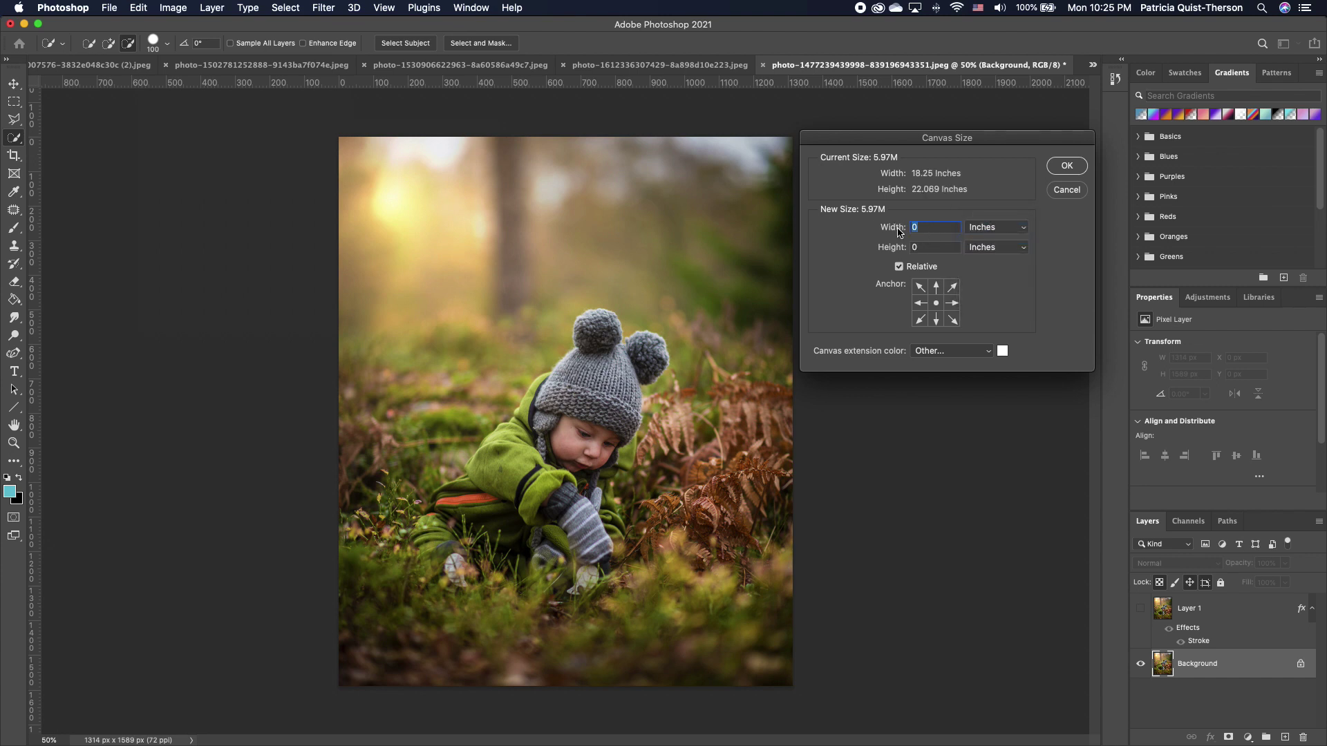
type("2")
key("Tab")
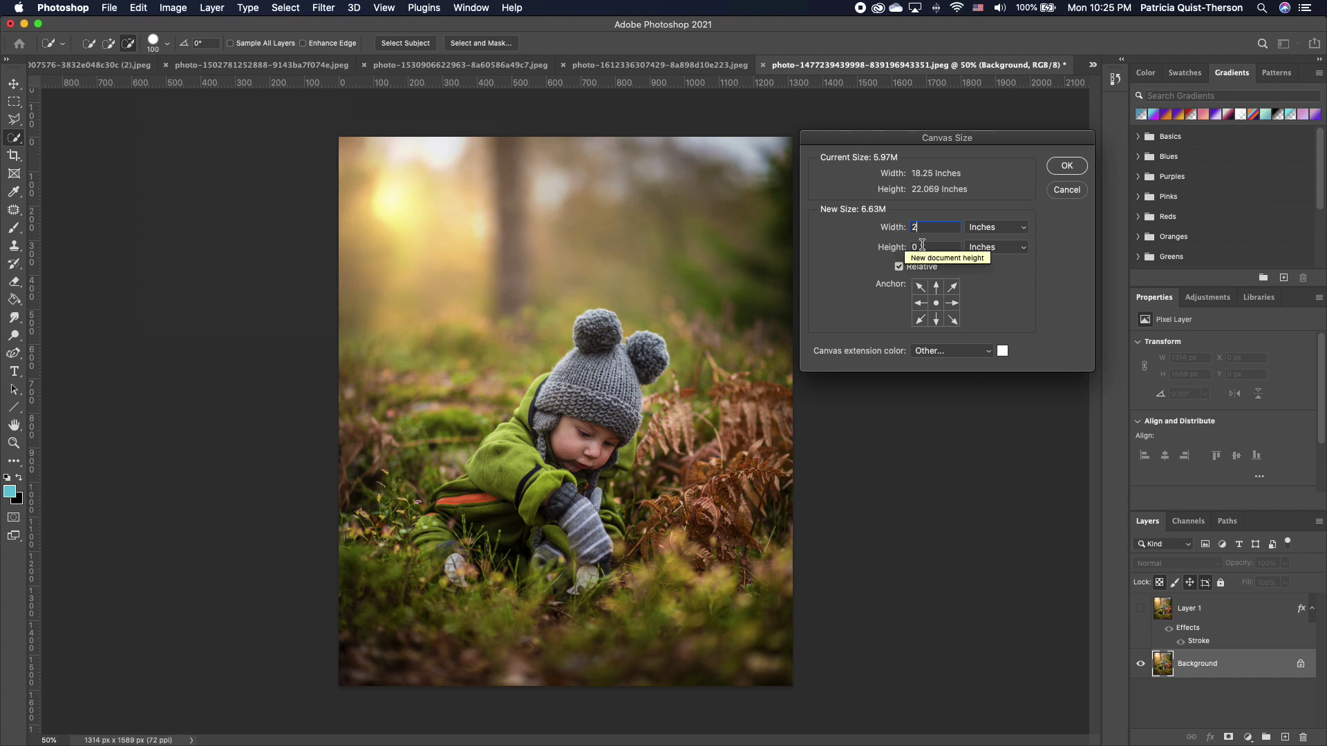
type("2")
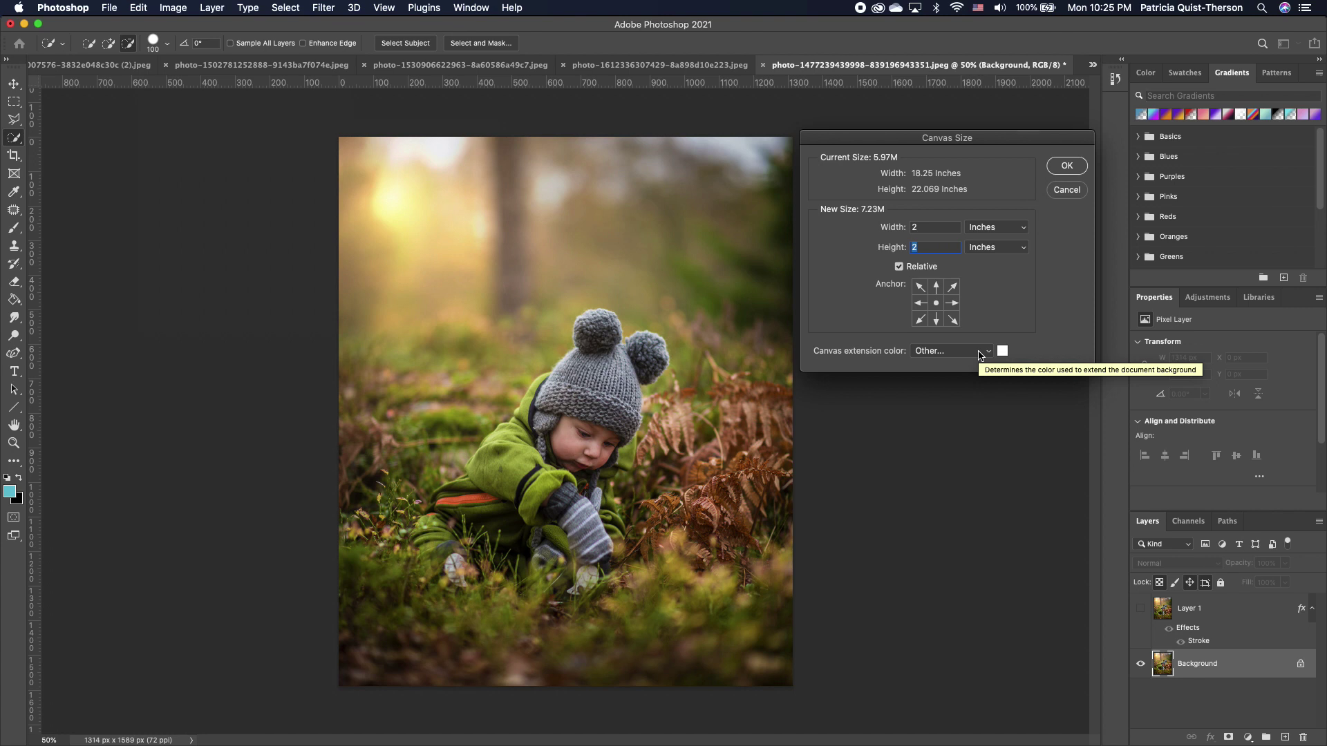
Choose a bright light blue as the canvas extension color
left_click(1002, 351)
left_click(962, 145)
left_click(906, 201)
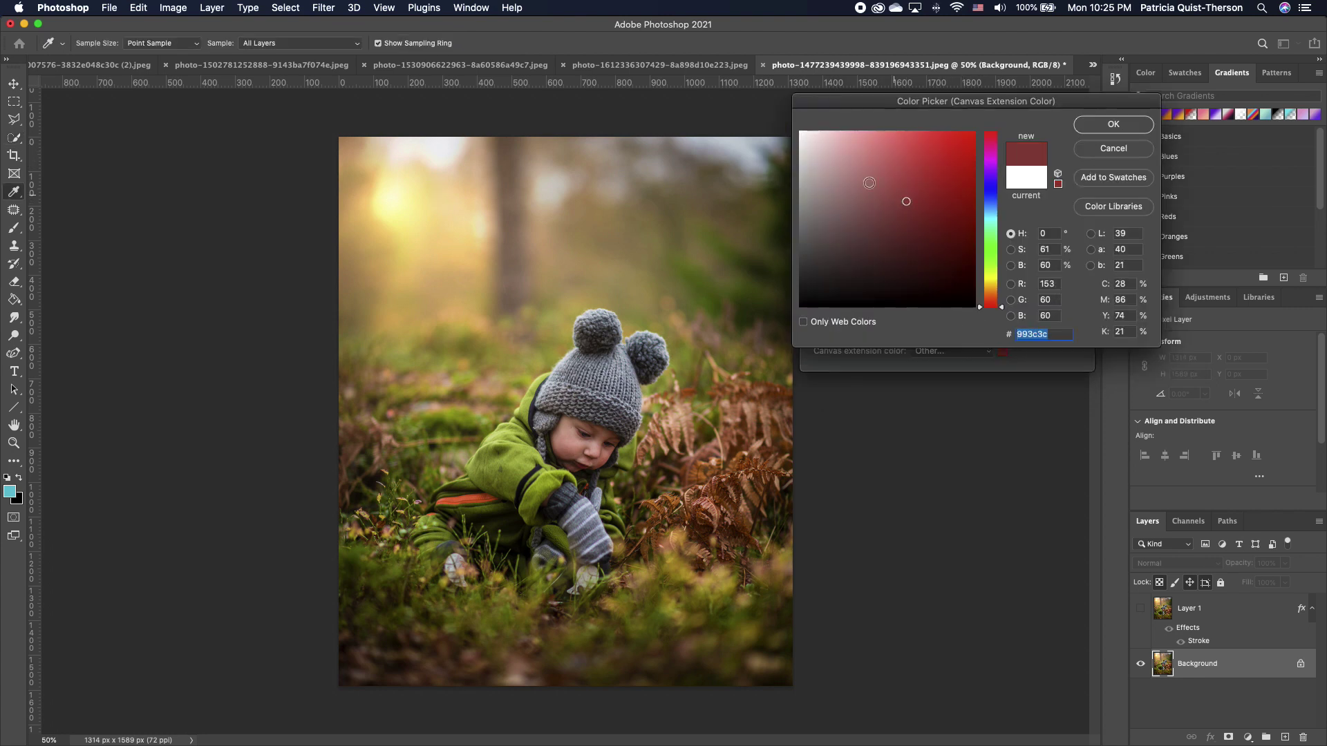
left_click_drag(869, 183, 971, 190)
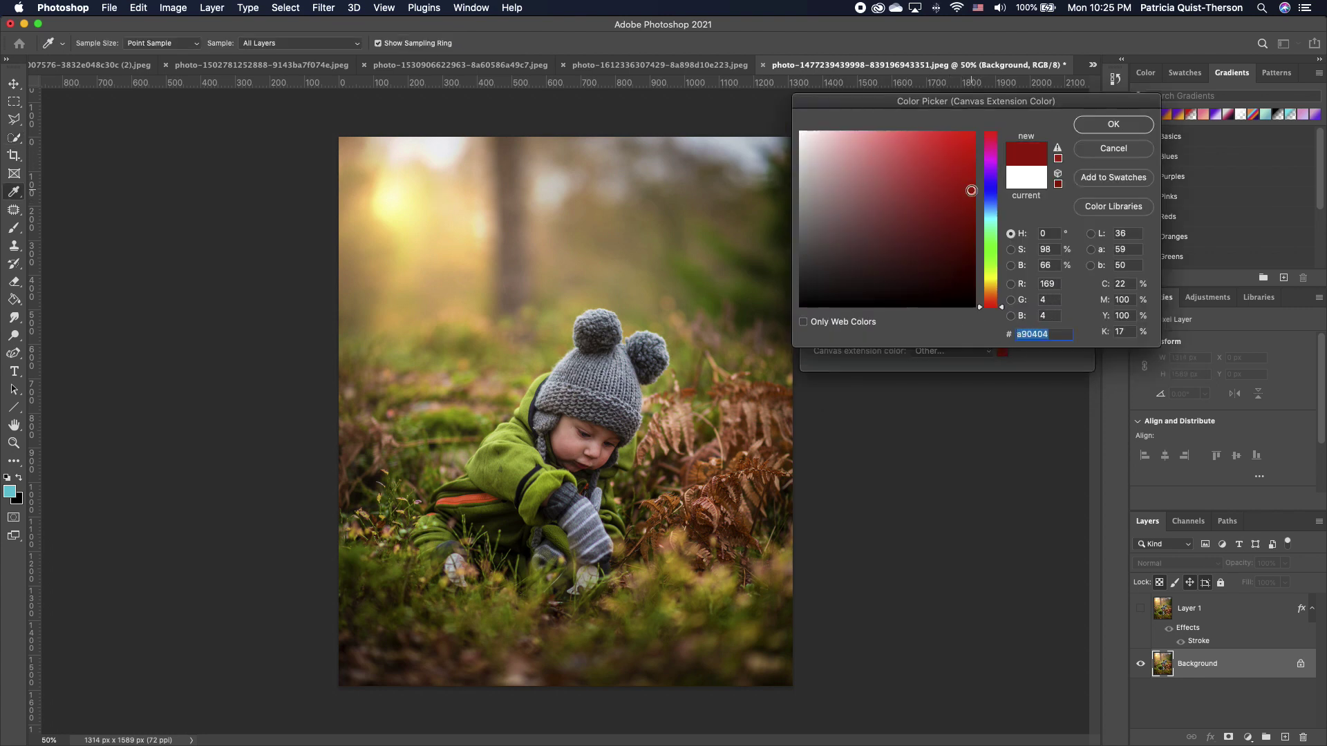
left_click(967, 162)
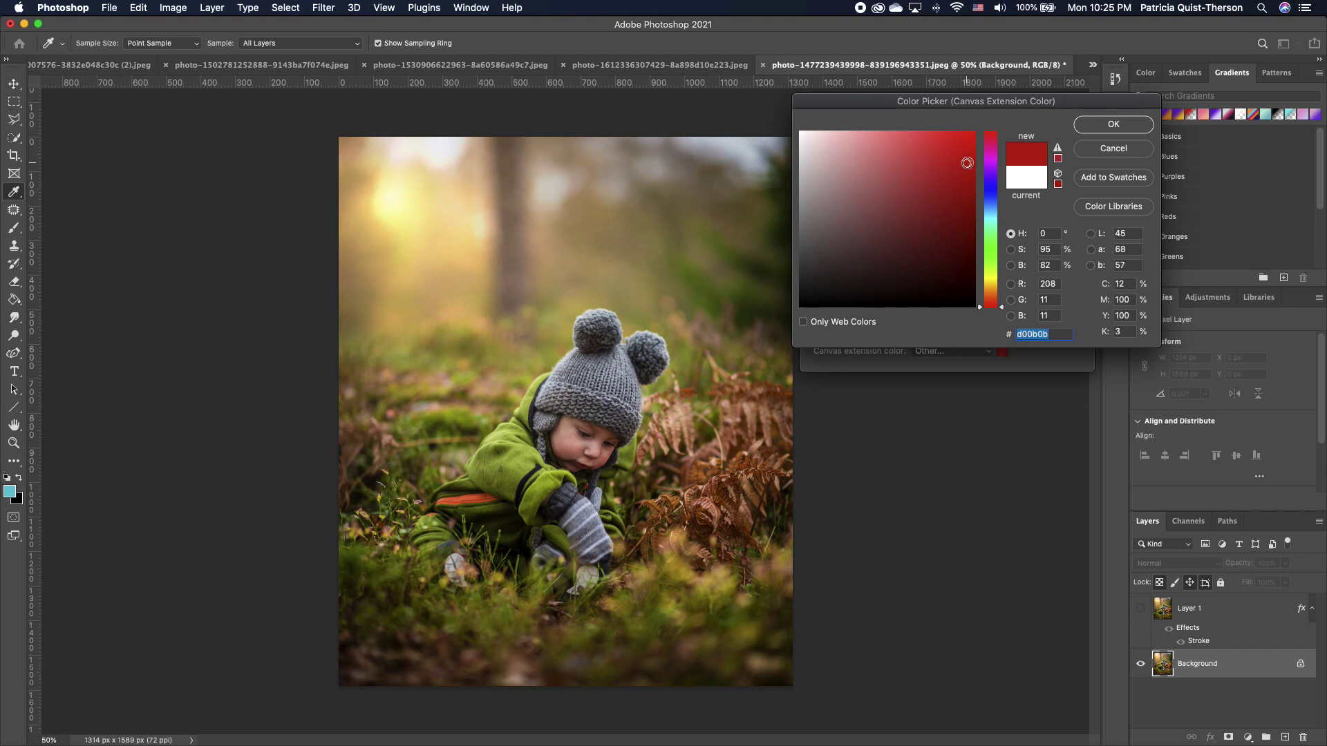
left_click_drag(994, 187, 993, 205)
left_click_drag(966, 147, 973, 136)
left_click(1000, 205)
left_click_drag(1001, 206, 994, 217)
left_click(962, 136)
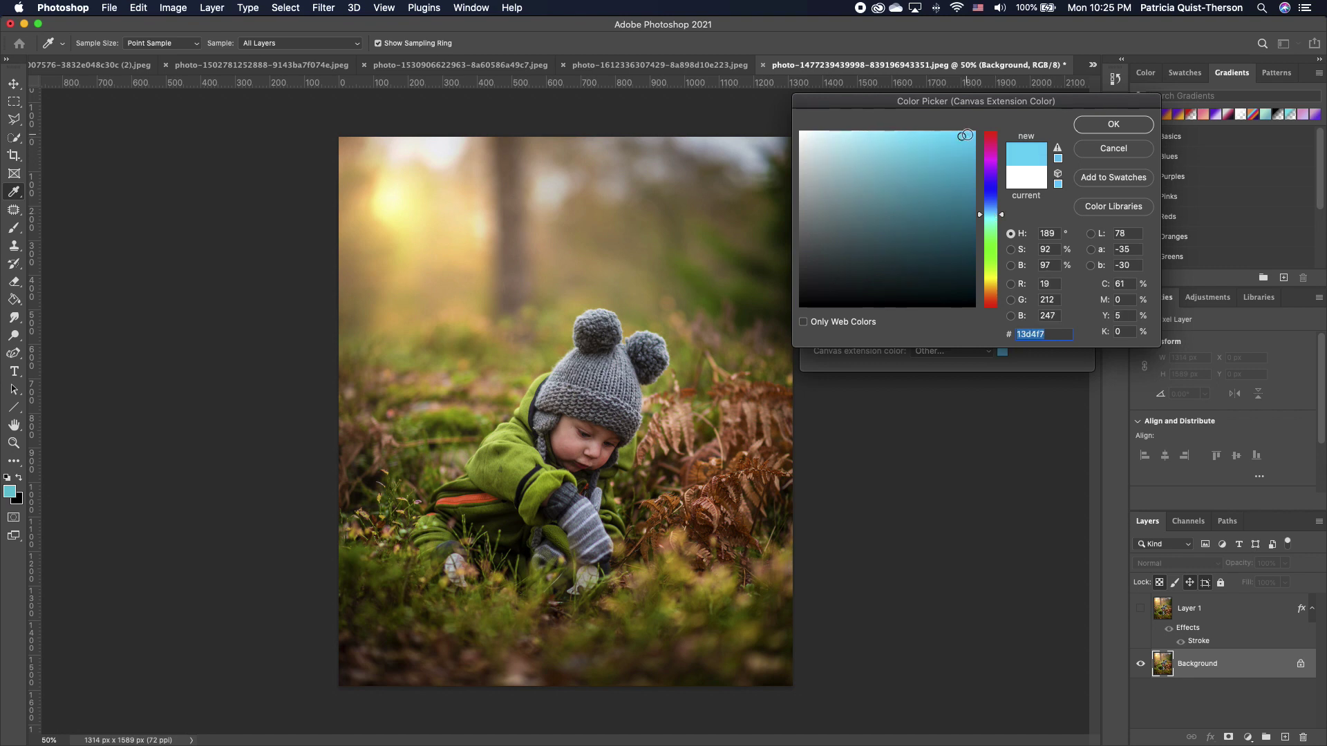
left_click(1126, 130)
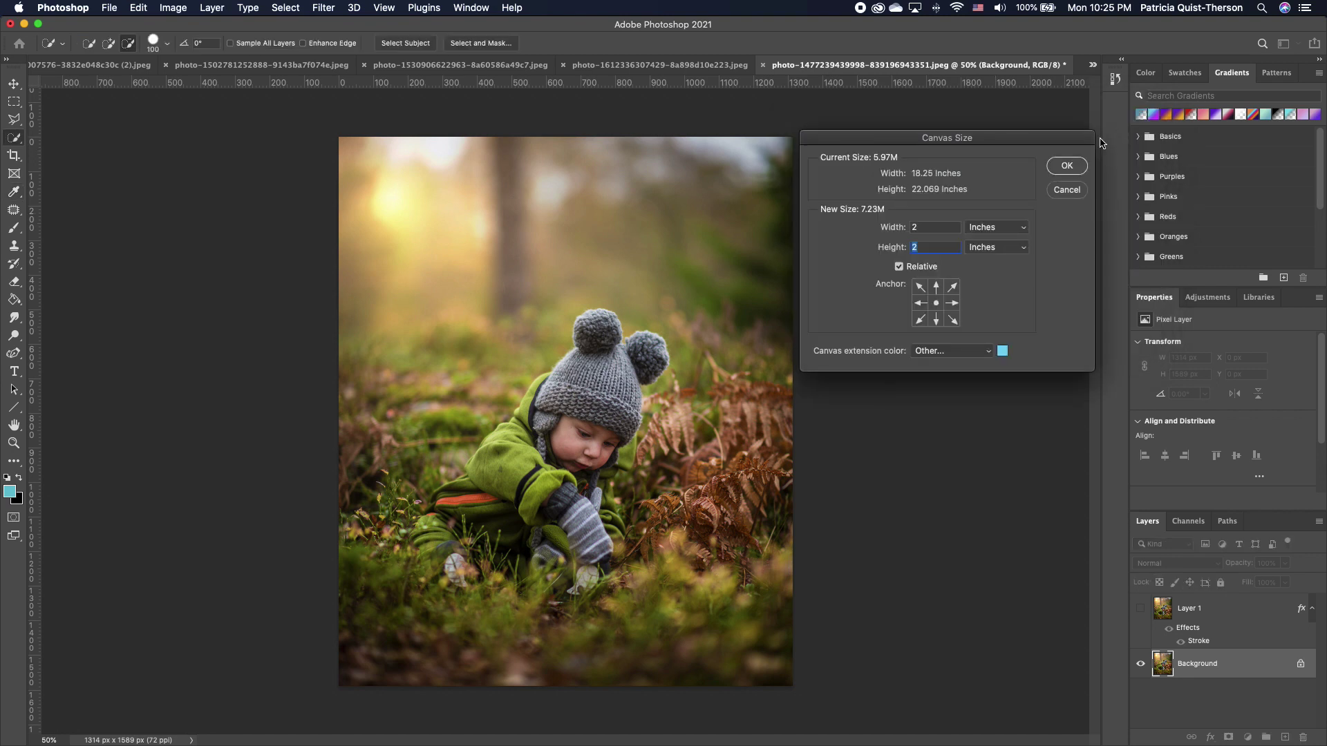
Apply the canvas extension with the custom blue color and show Layer 1 again
left_click(980, 351)
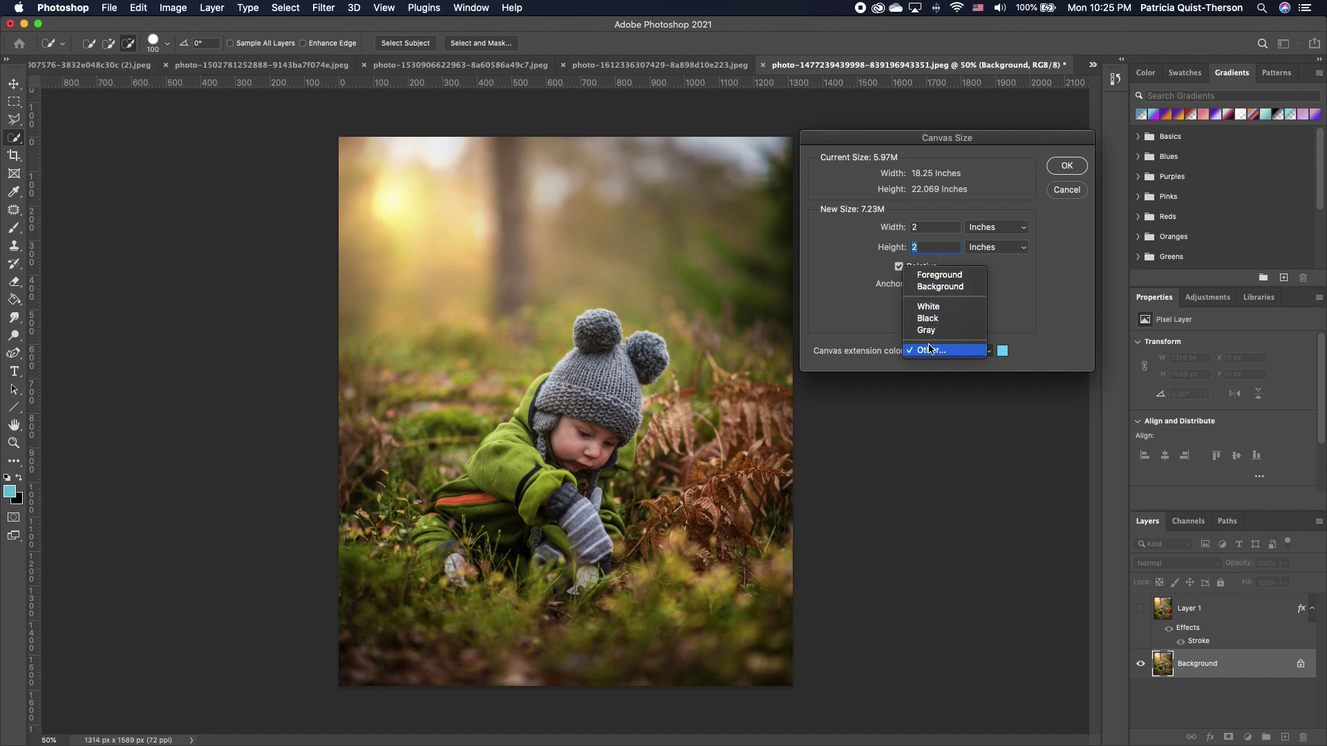
left_click(1056, 291)
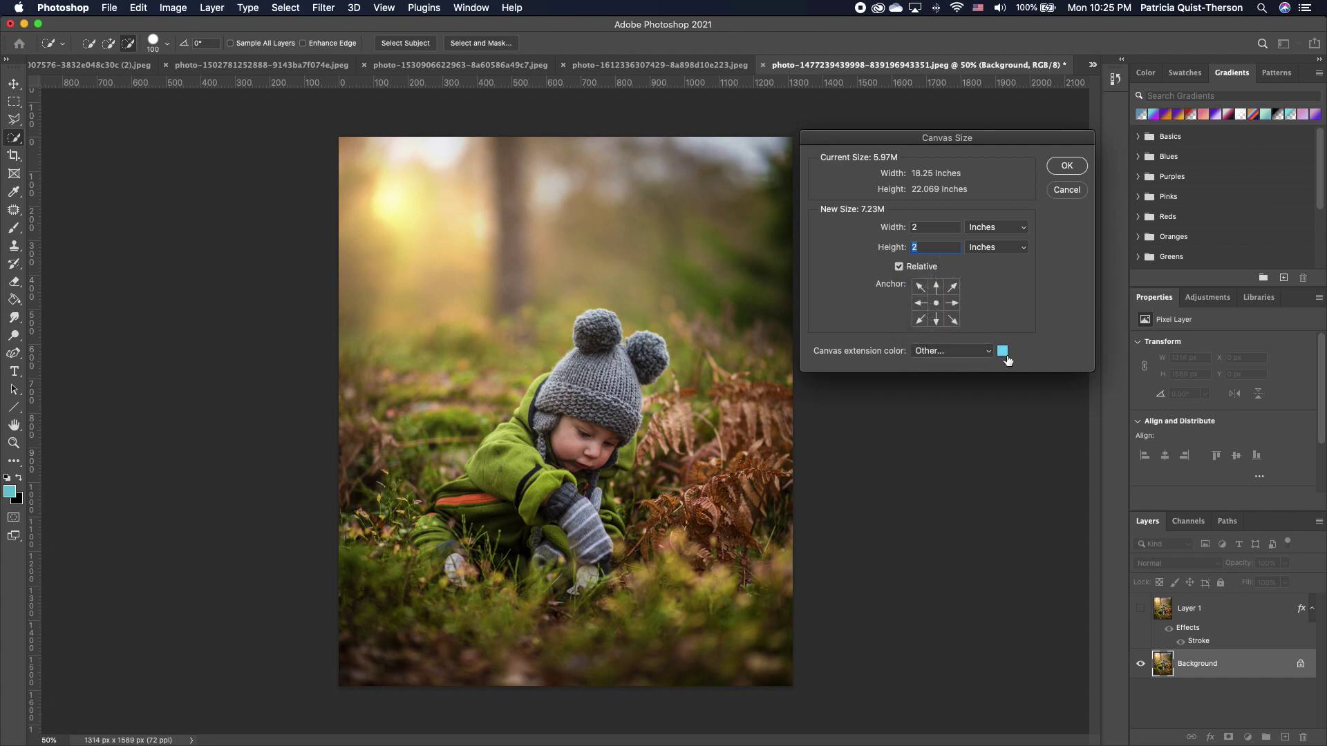
left_click(1069, 165)
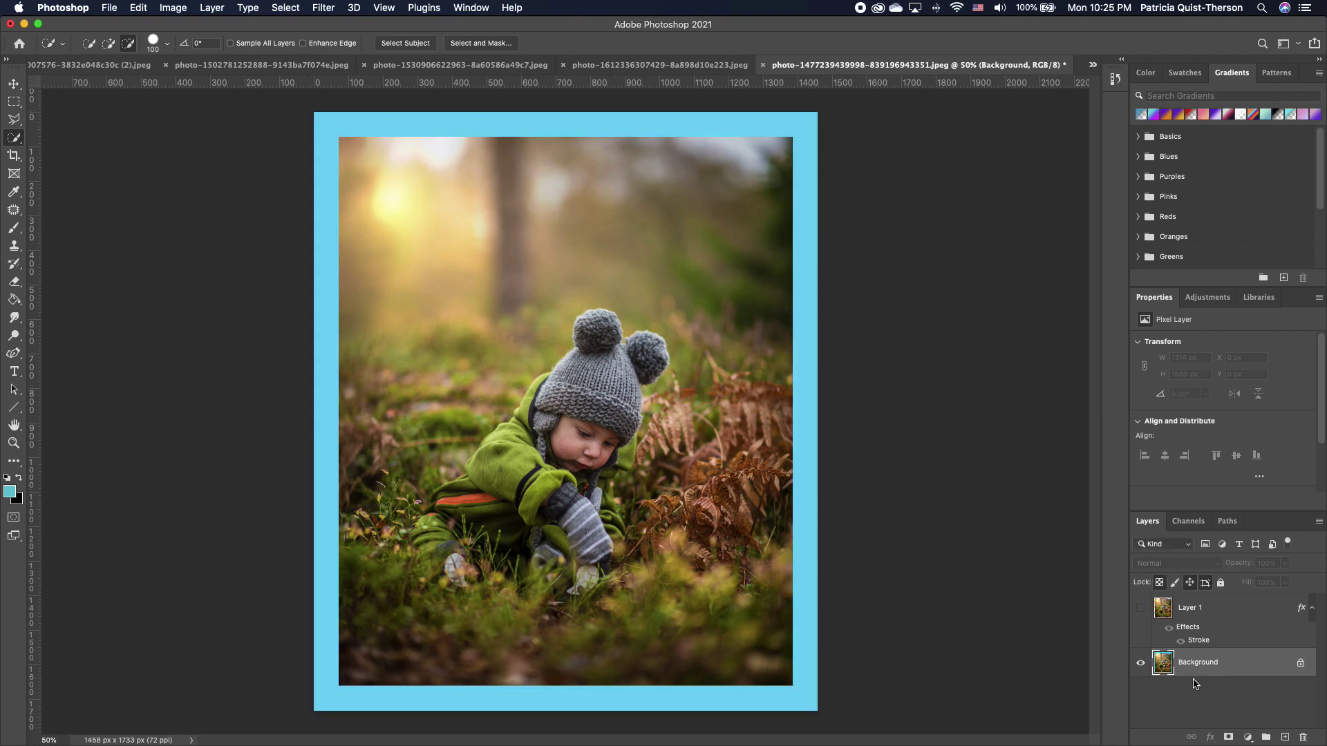
left_click(1140, 608)
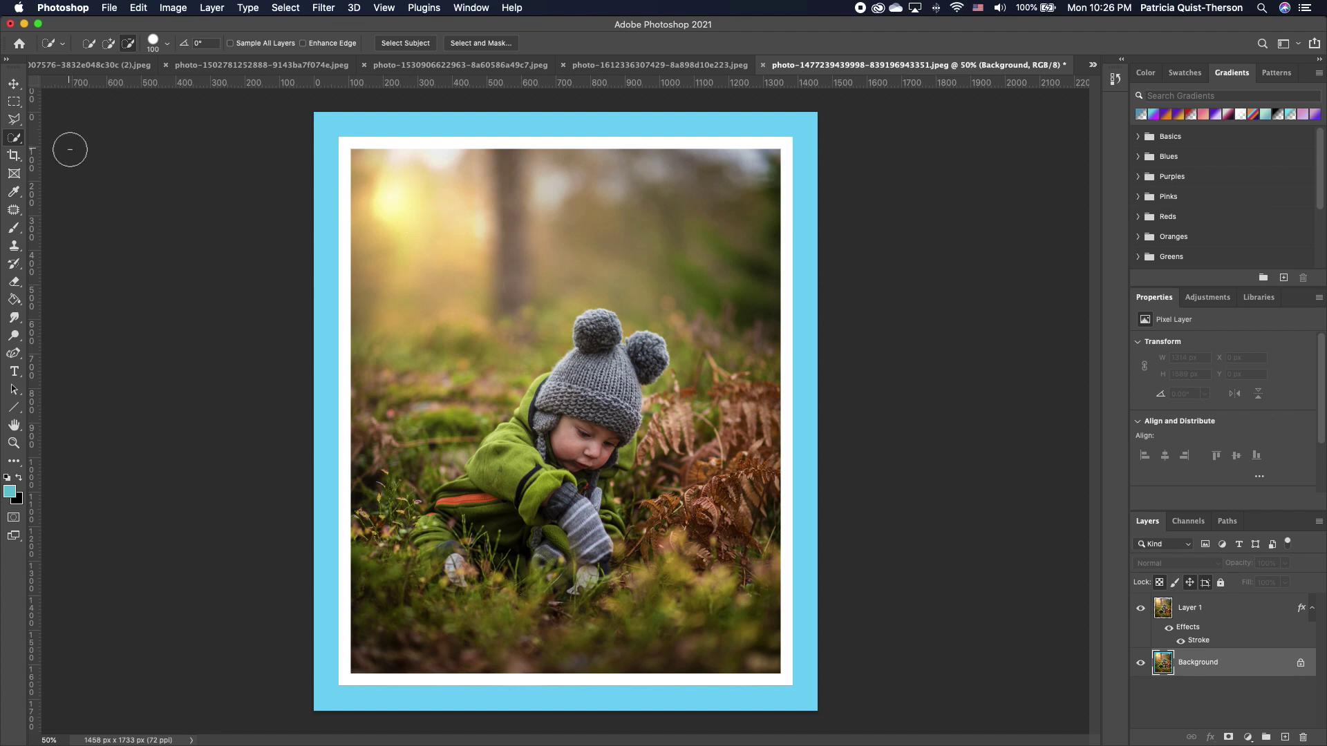
Merge Layer 1 and the Background into one layer and unlock it
key("v")
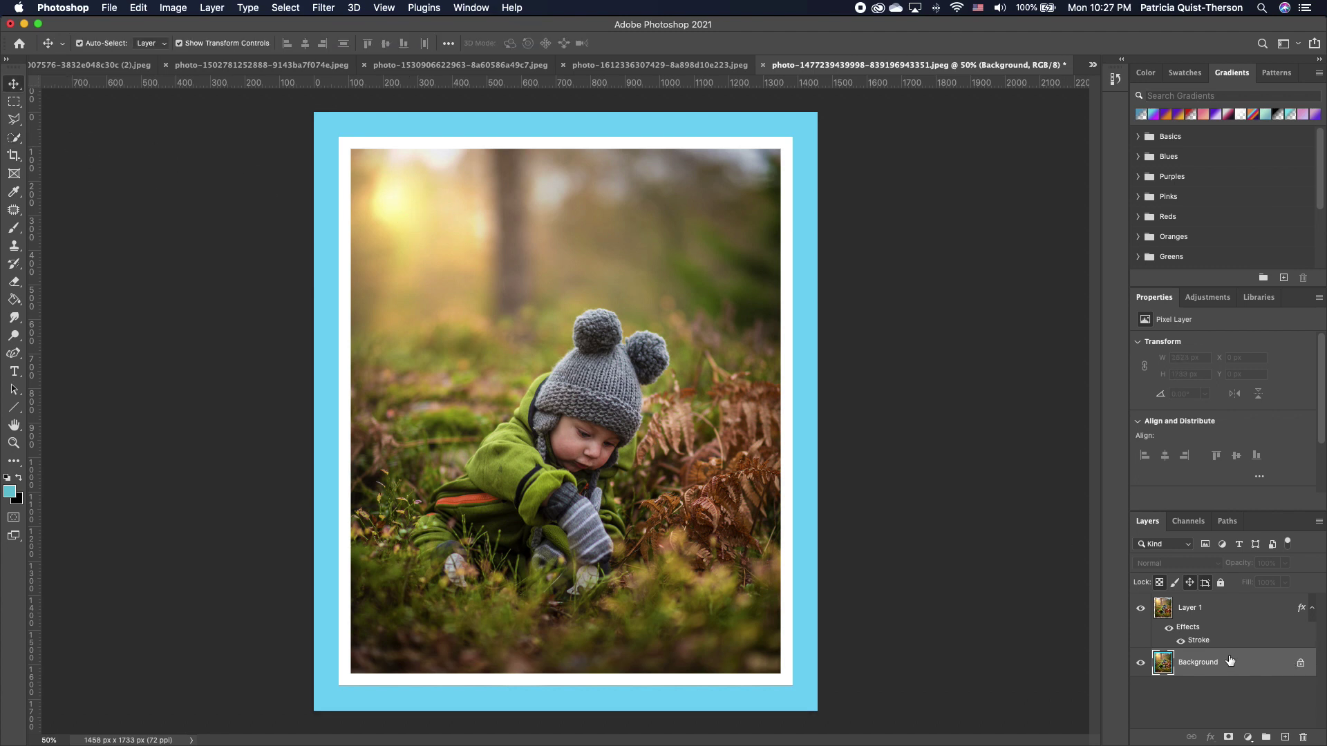
left_click(1224, 607)
right_click(1212, 614)
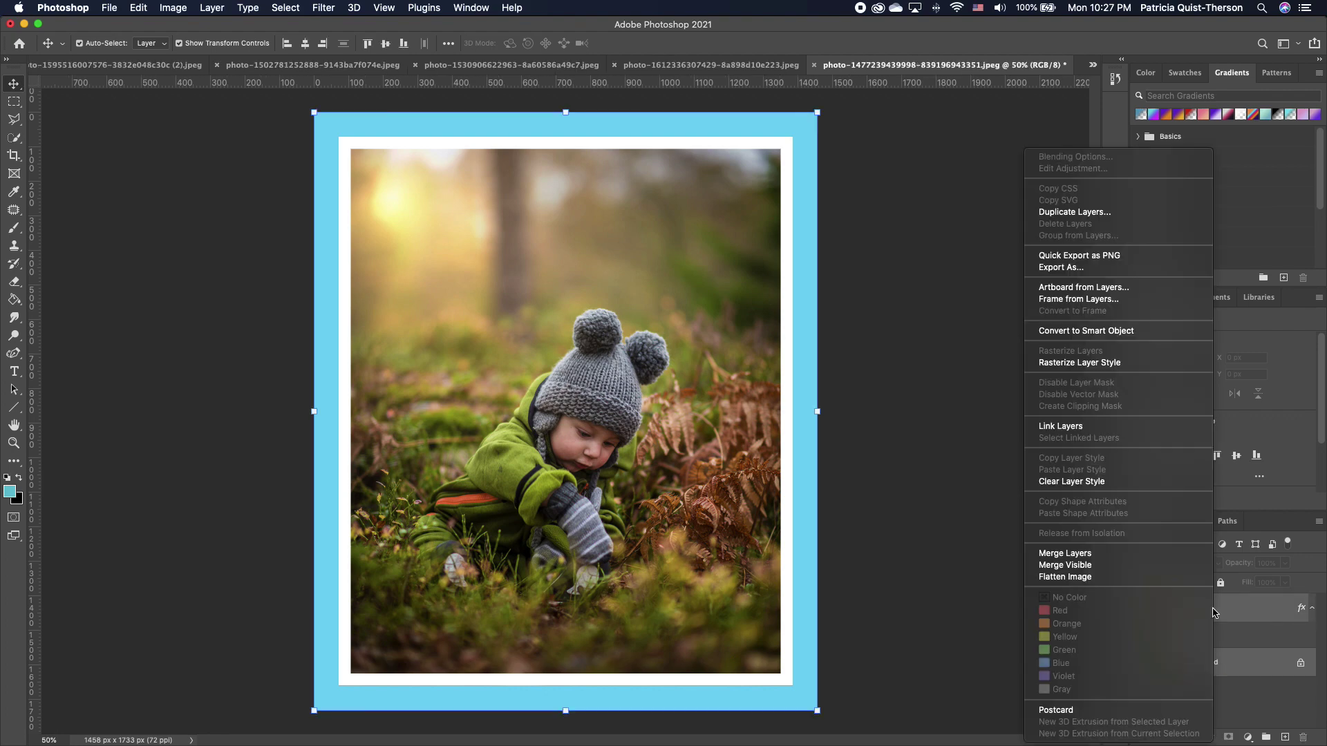
left_click(1074, 561)
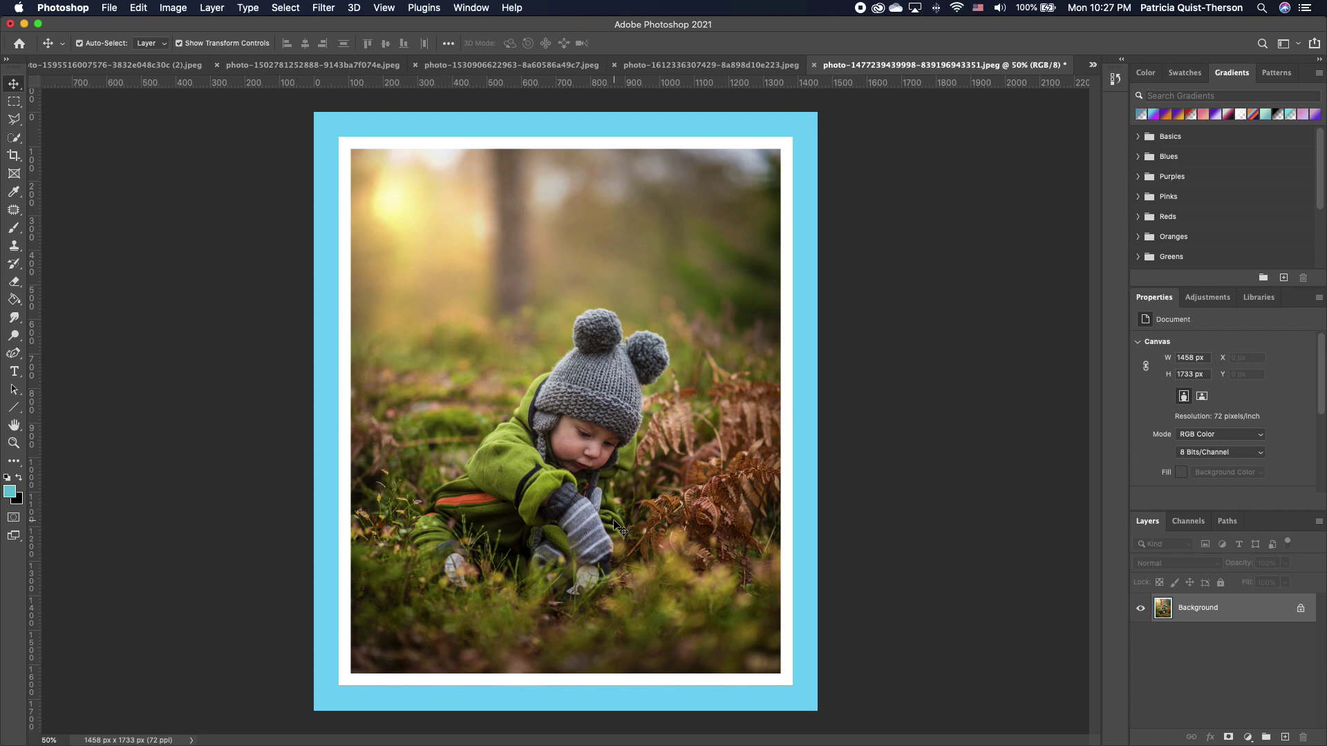
left_click(1300, 609)
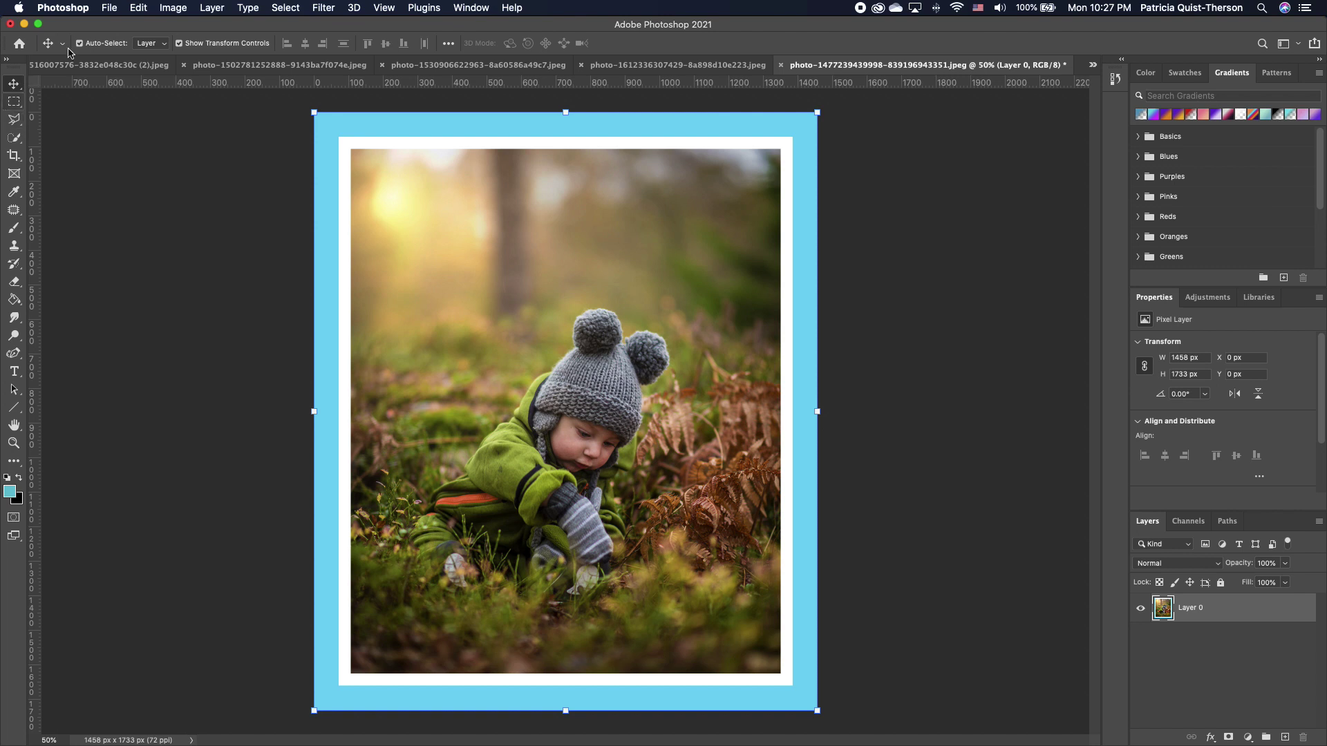
Extend the canvas to the right of the framed photo with the Crop tool, to about 2346 px wide
left_click(15, 159)
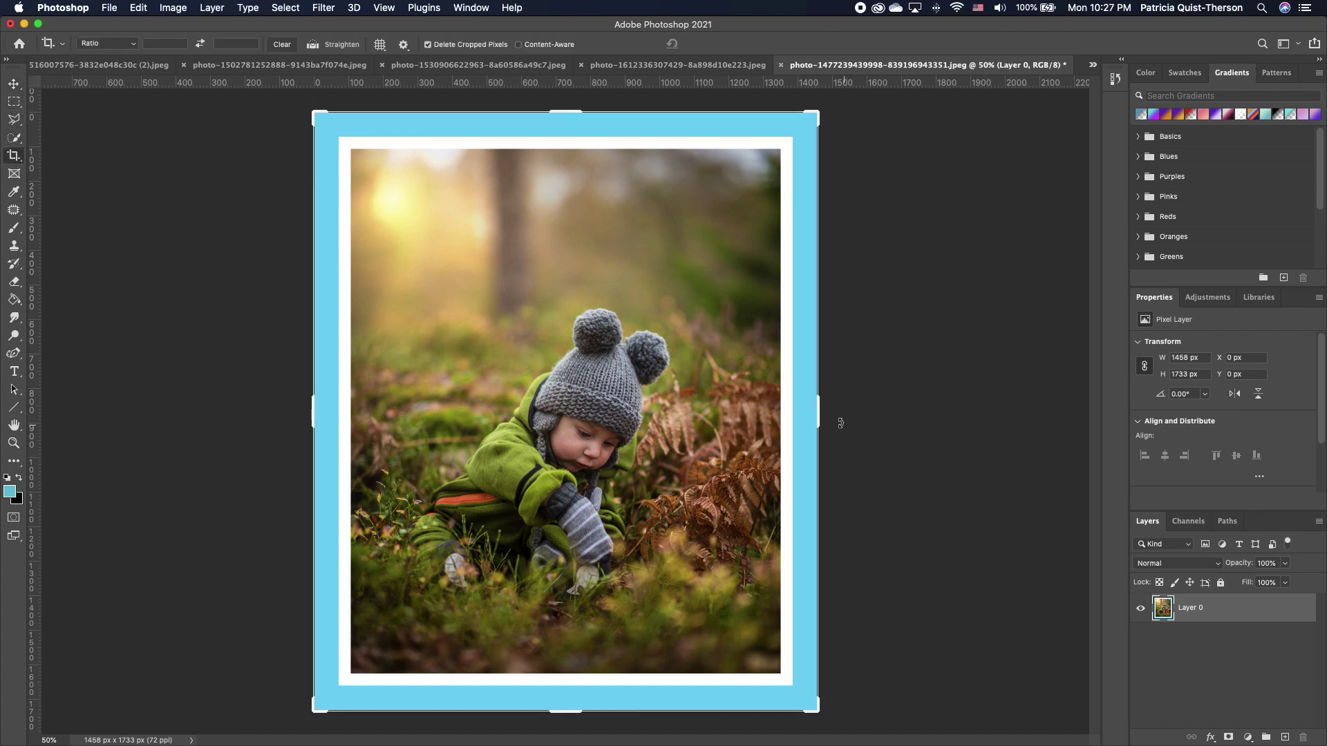
left_click_drag(823, 417, 971, 429)
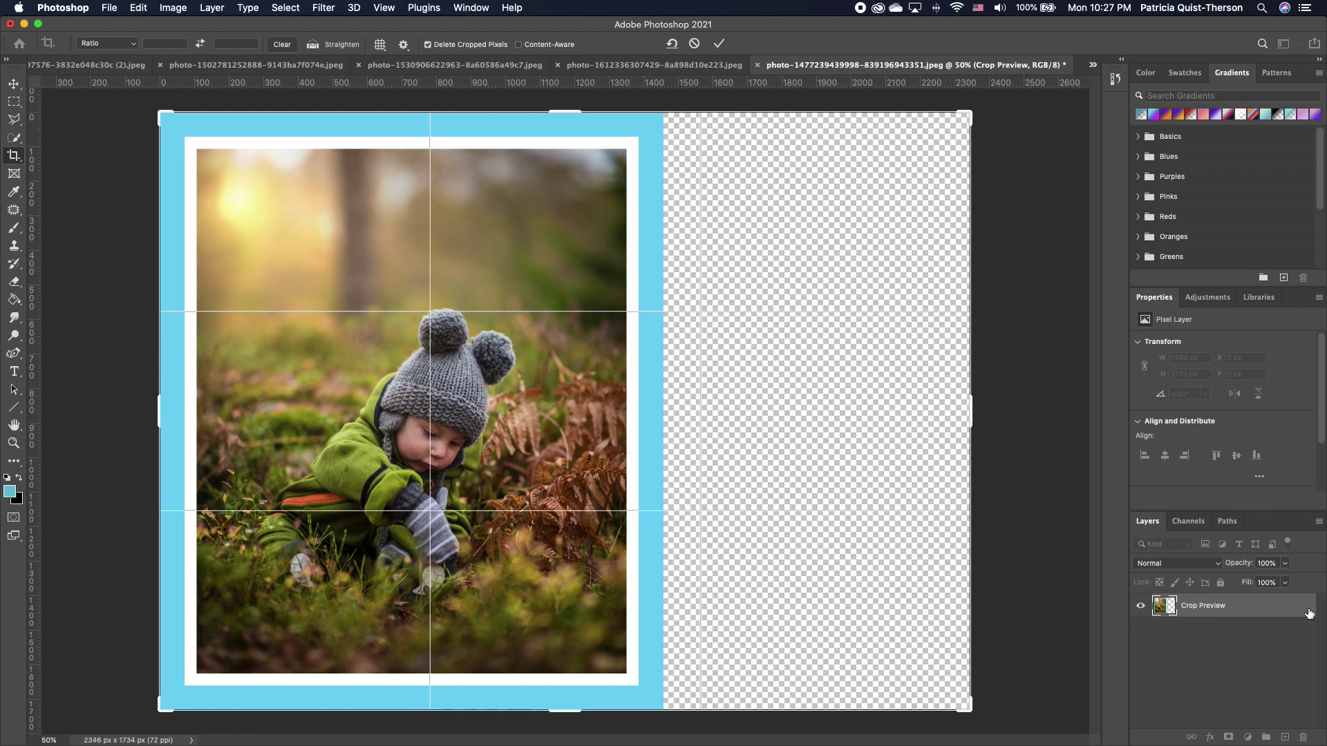
left_click(1159, 609)
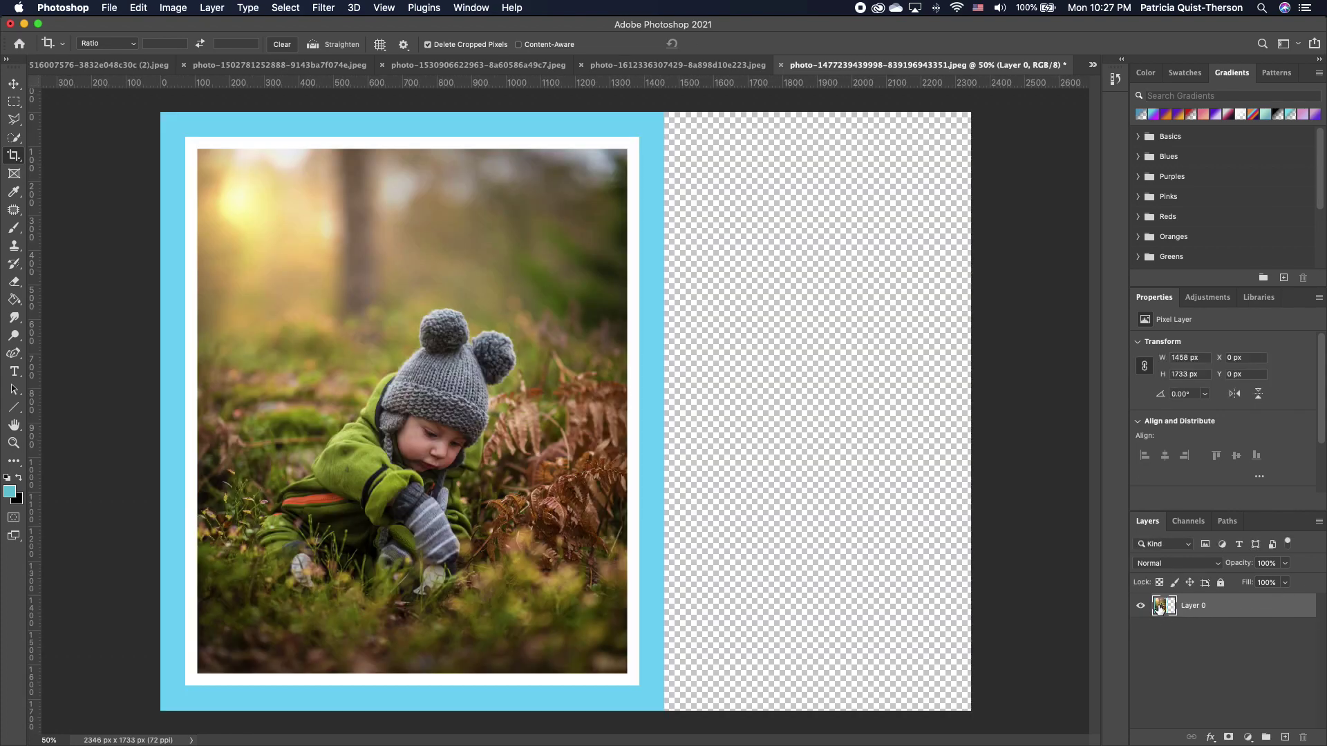
Duplicate Layer 0 and scale the copy to about 208% so its photo area covers the whole canvas
key("super+j")
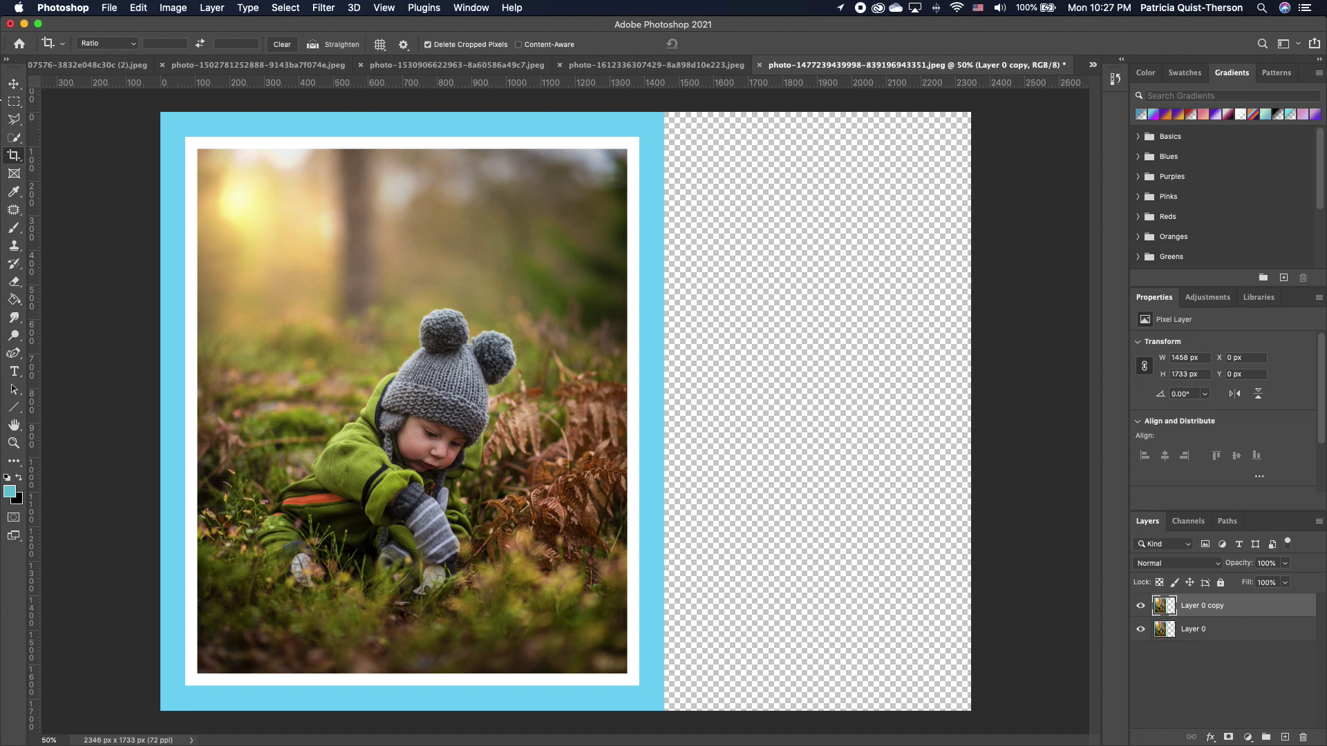
key("v")
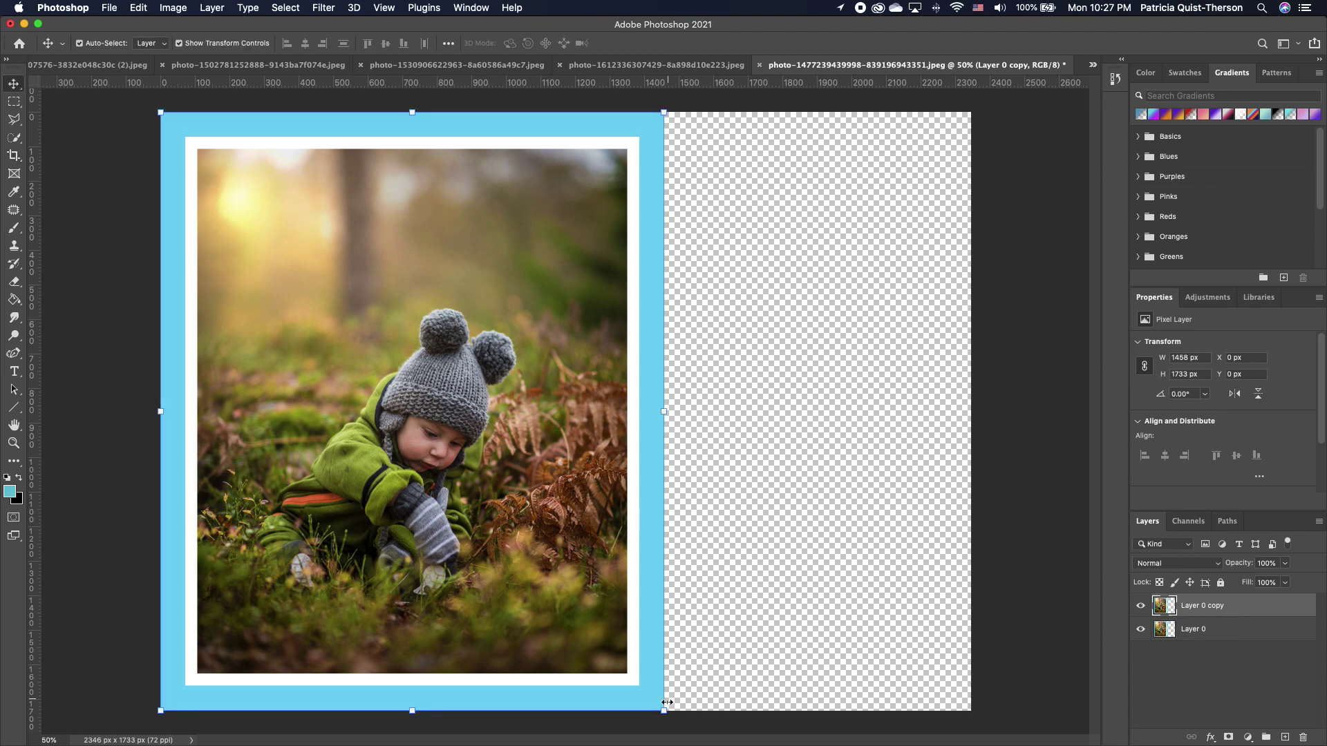
left_click_drag(664, 710, 829, 725)
left_click_drag(161, 111, 48, 55)
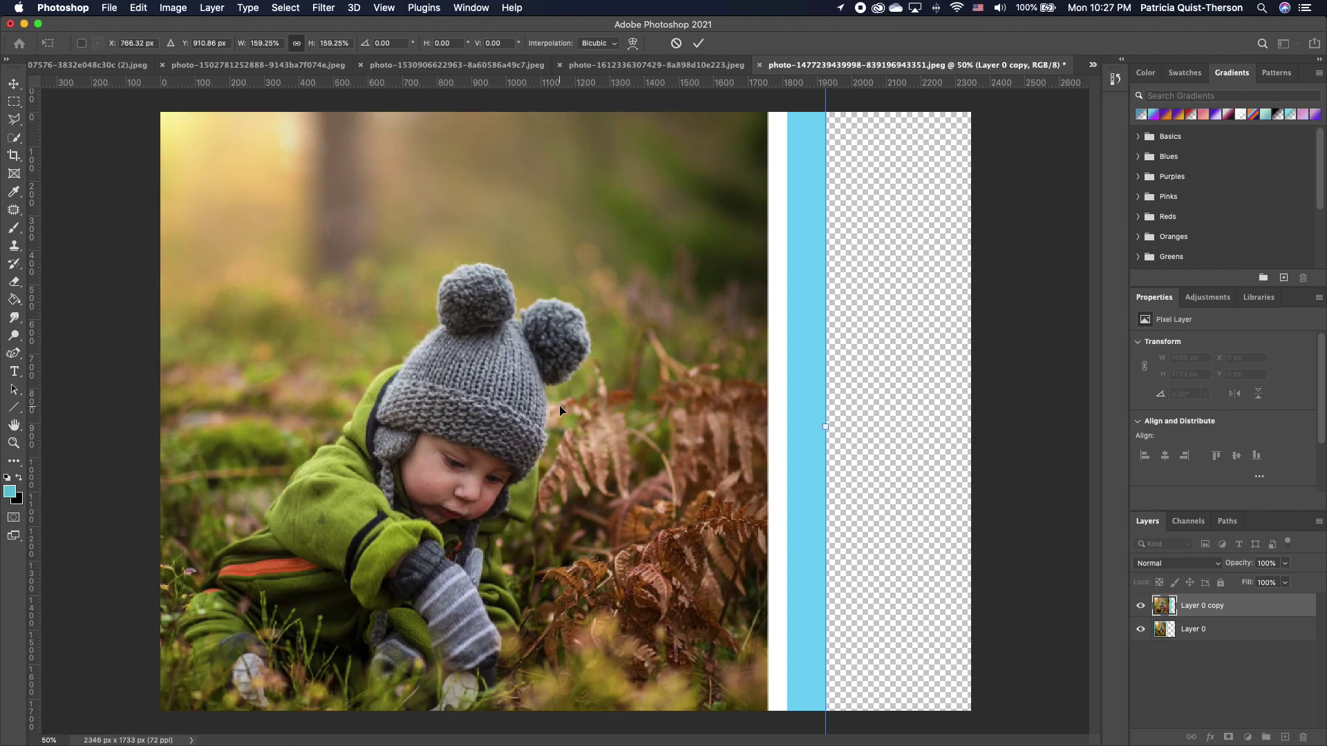
left_click_drag(559, 405, 636, 380)
key("super+0")
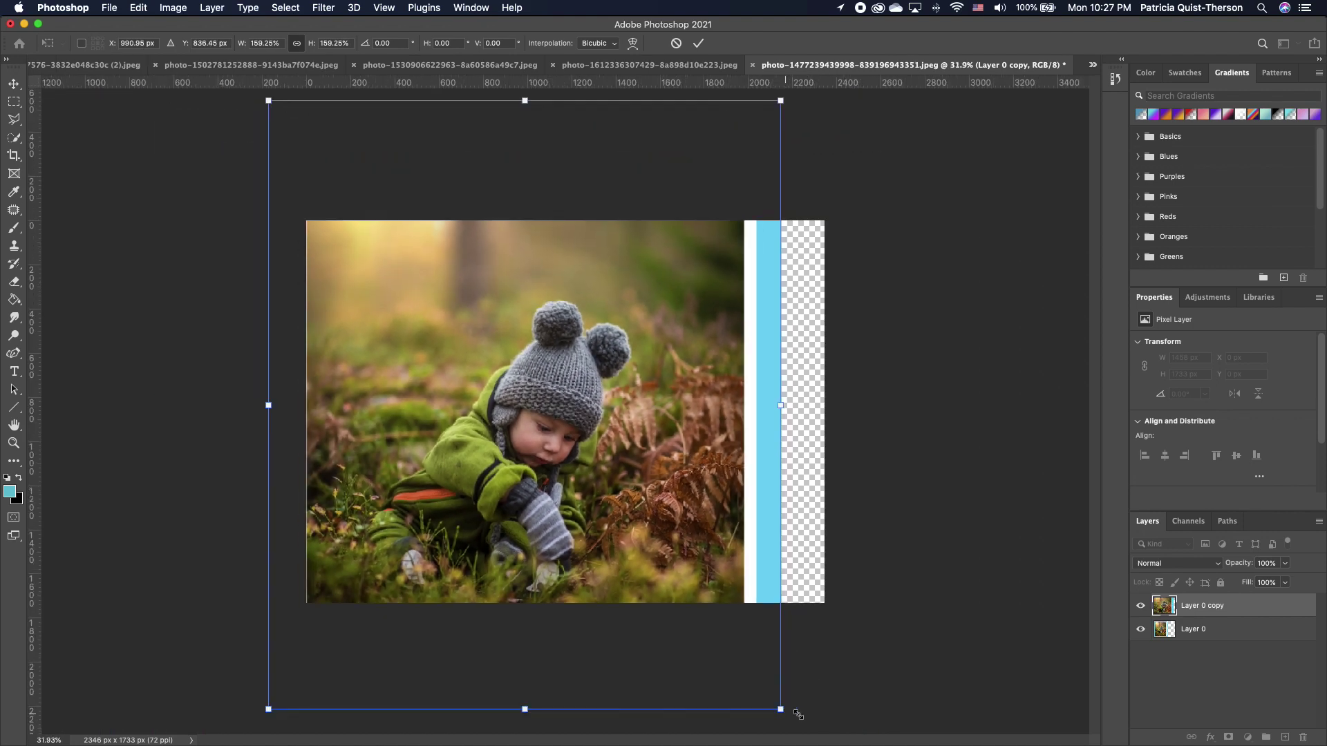
left_click_drag(798, 714, 621, 372)
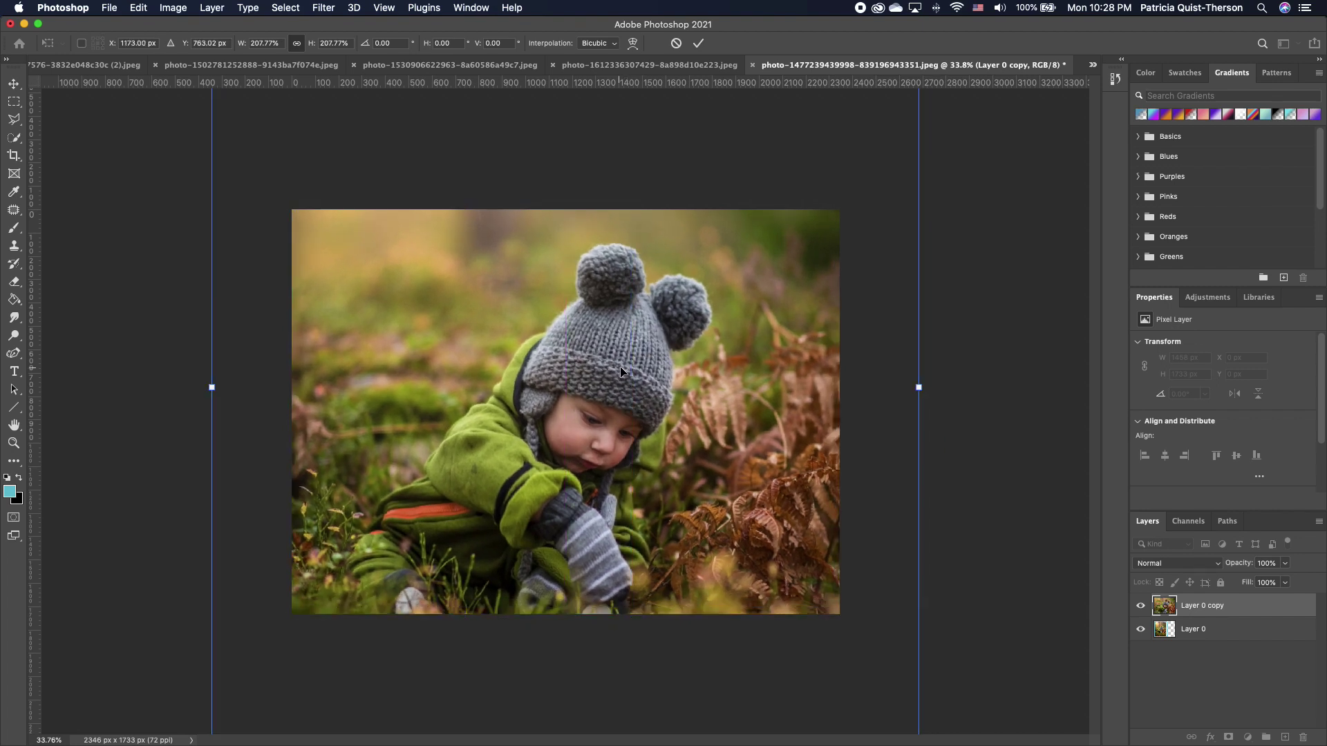
key("Return")
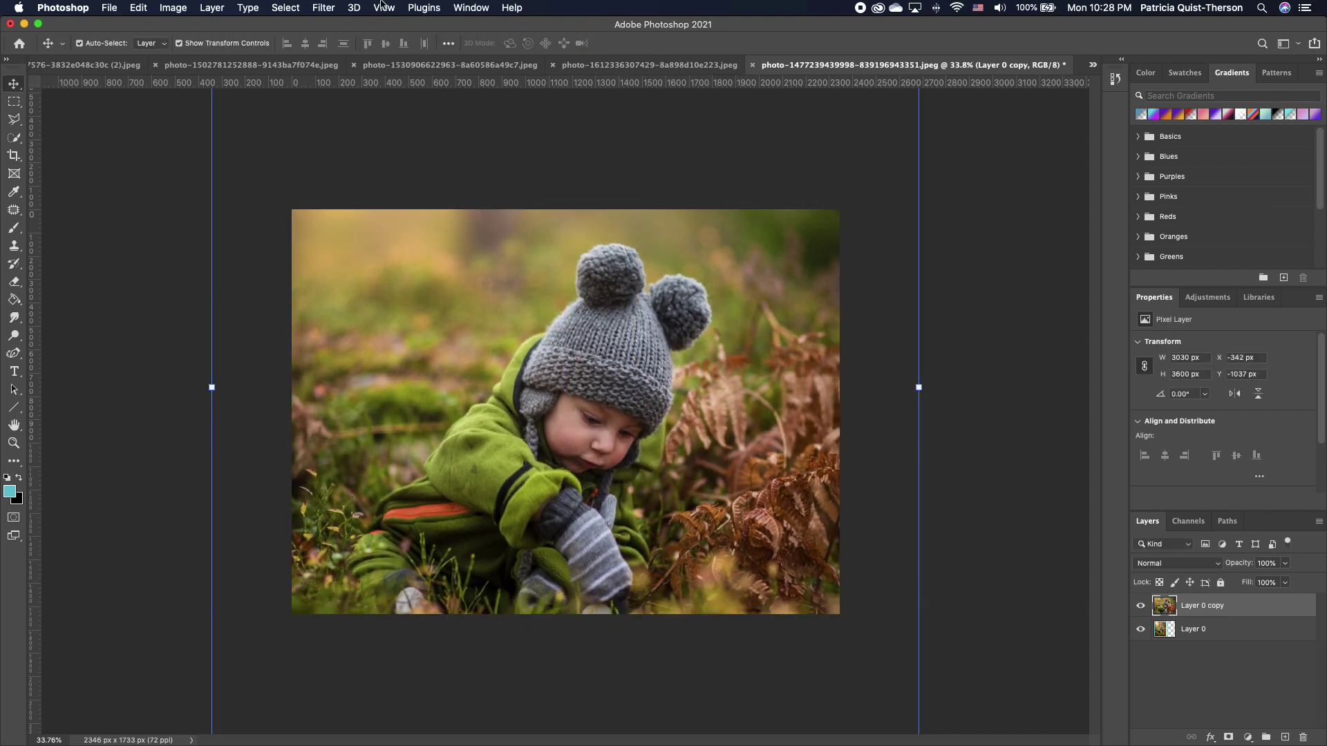
Apply a strong Gaussian Blur to Layer 0 copy
left_click(323, 9)
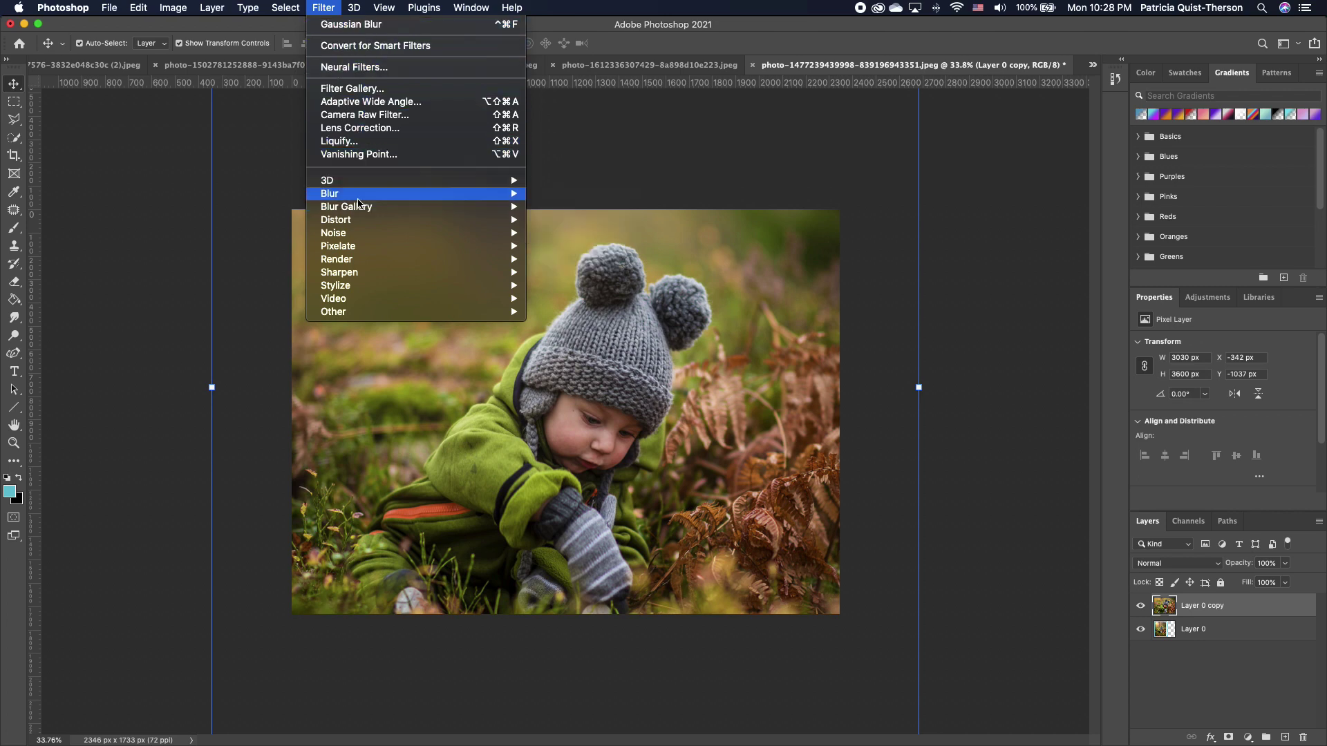
mouse_move(499, 193)
left_click(574, 247)
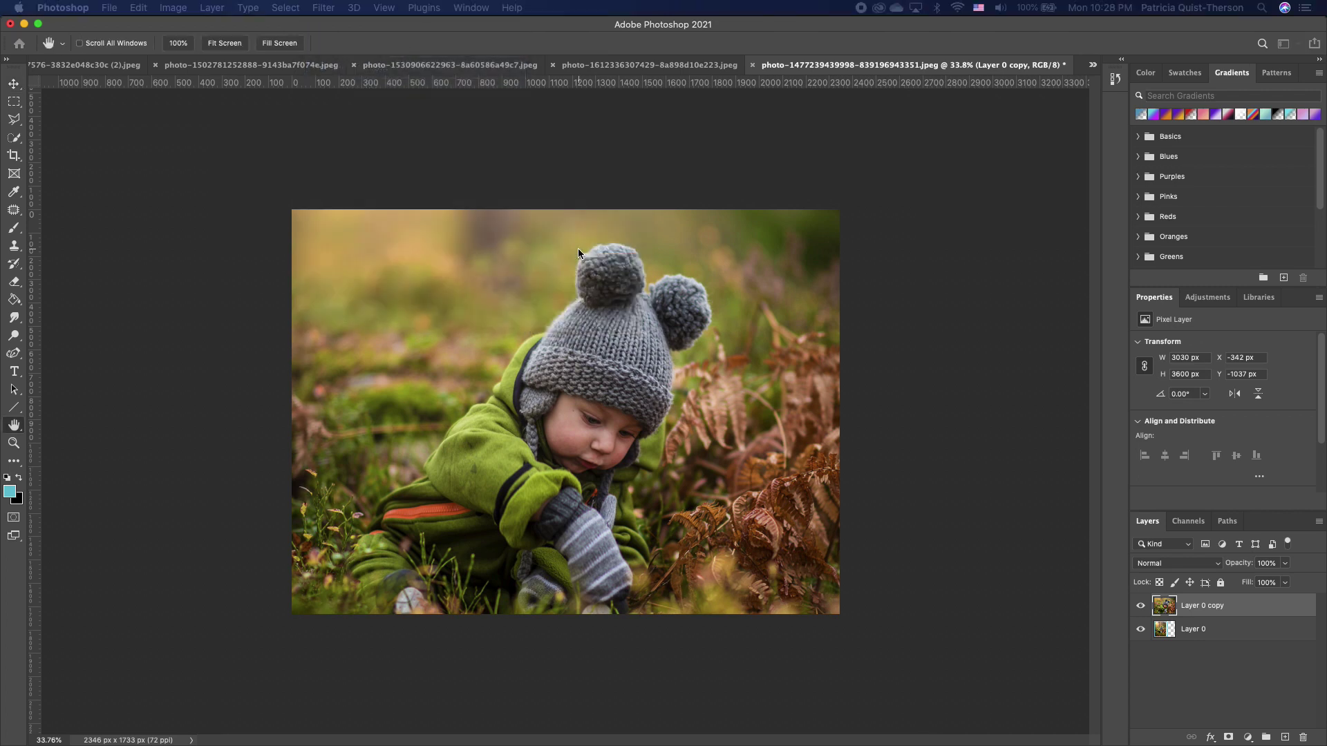
mouse_move(888, 341)
left_mouse_down()
mouse_move(875, 343)
mouse_move(894, 343)
left_mouse_up()
left_click(1021, 155)
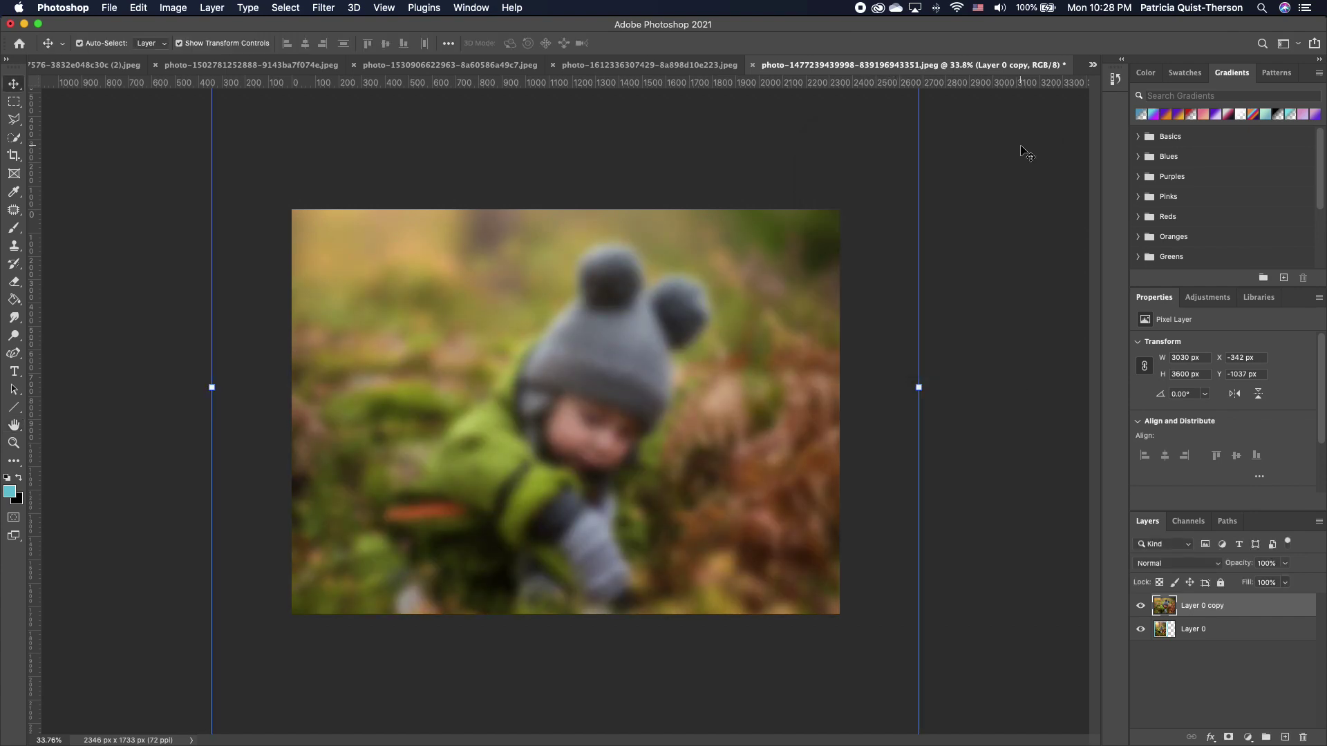
Place Layer 0 above the blurred copy, scaled to about 82% and tilted counterclockwise on the left side of the canvas
left_click(988, 385)
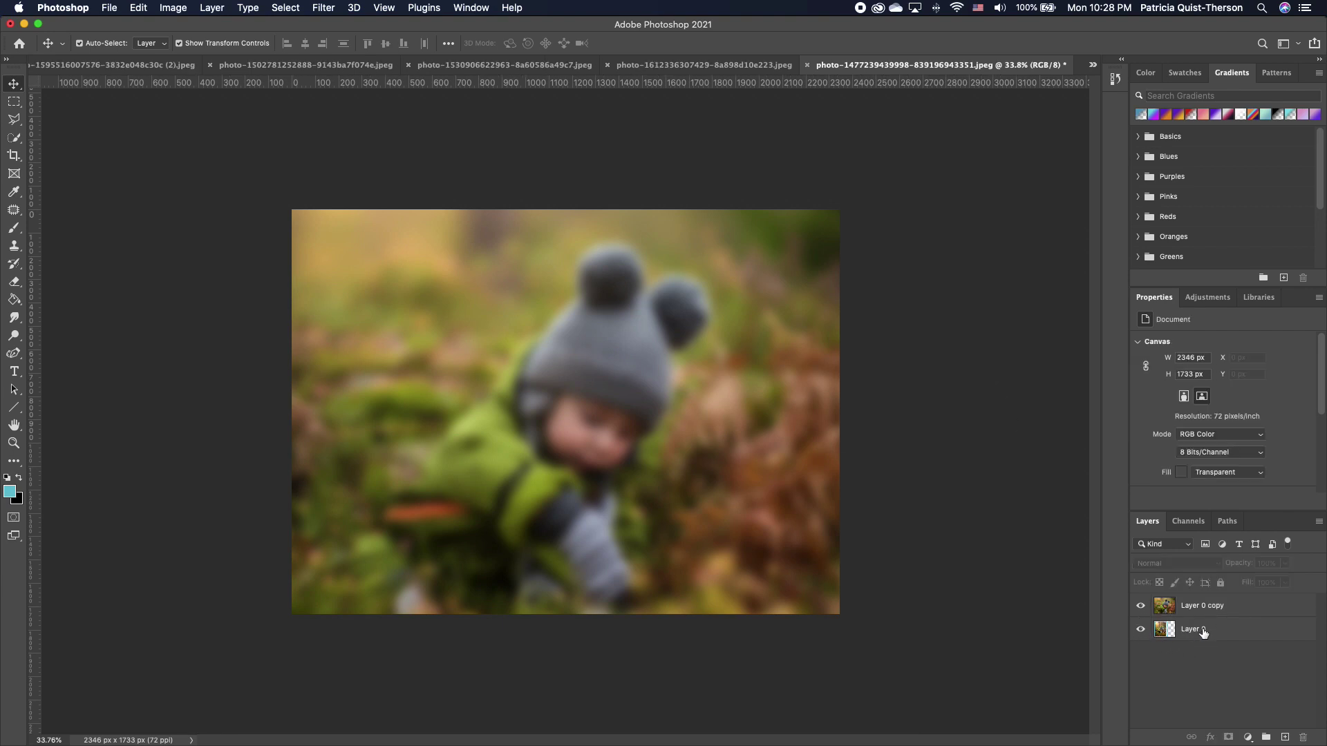
left_click_drag(1203, 630, 1234, 606)
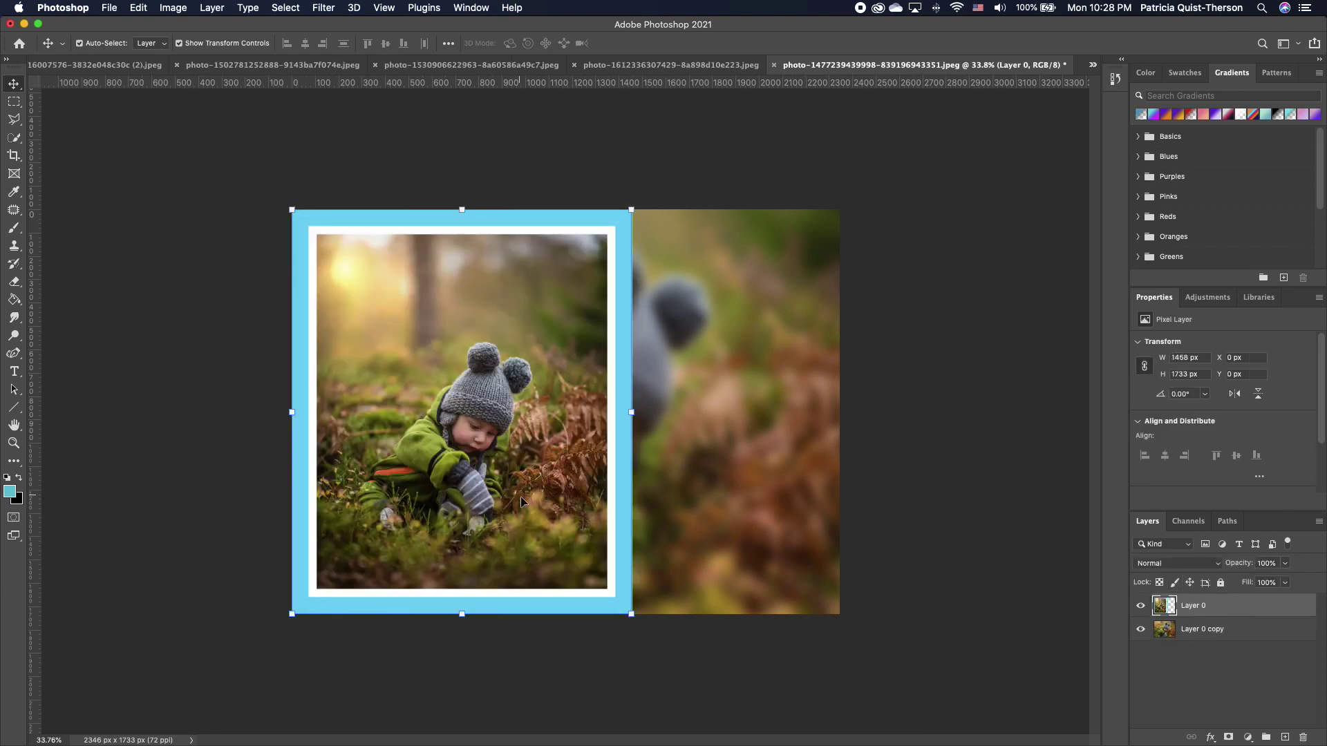
left_click_drag(631, 615, 619, 550)
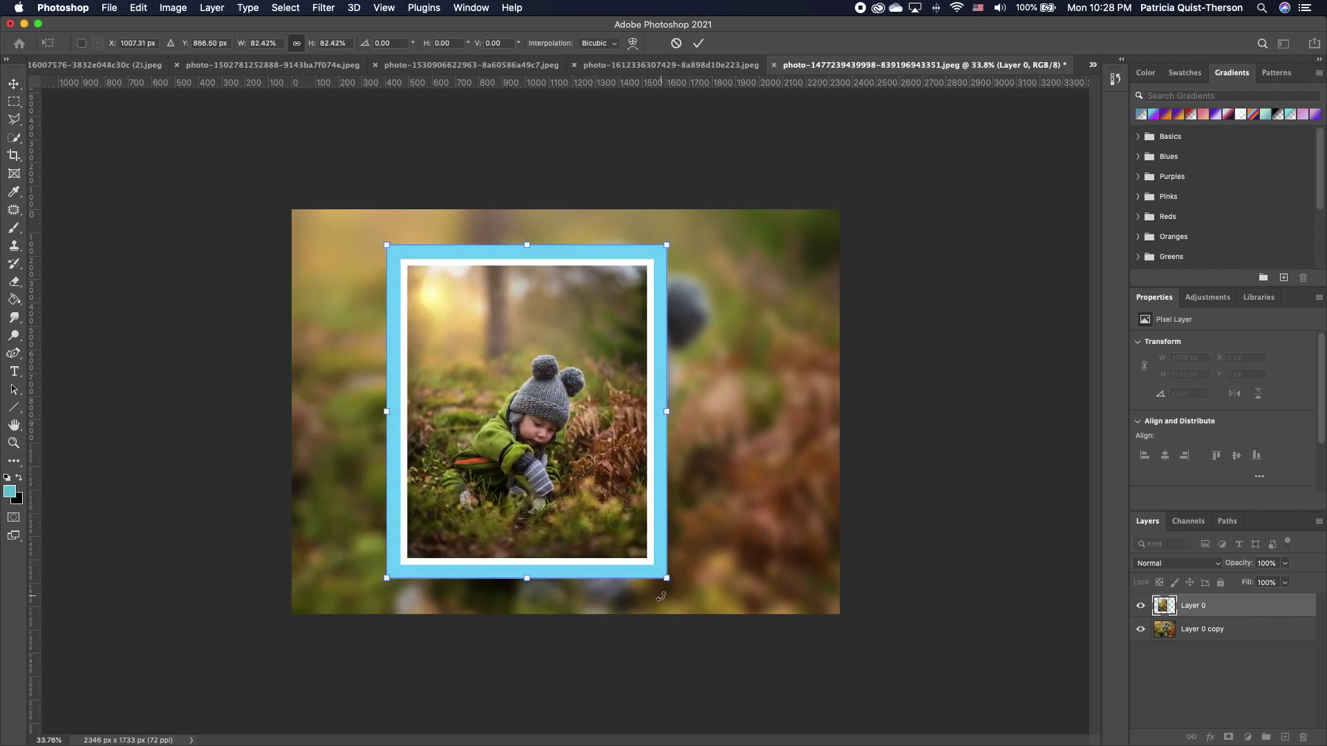
left_click_drag(670, 595, 712, 553)
left_click_drag(540, 495, 487, 495)
left_click(973, 581)
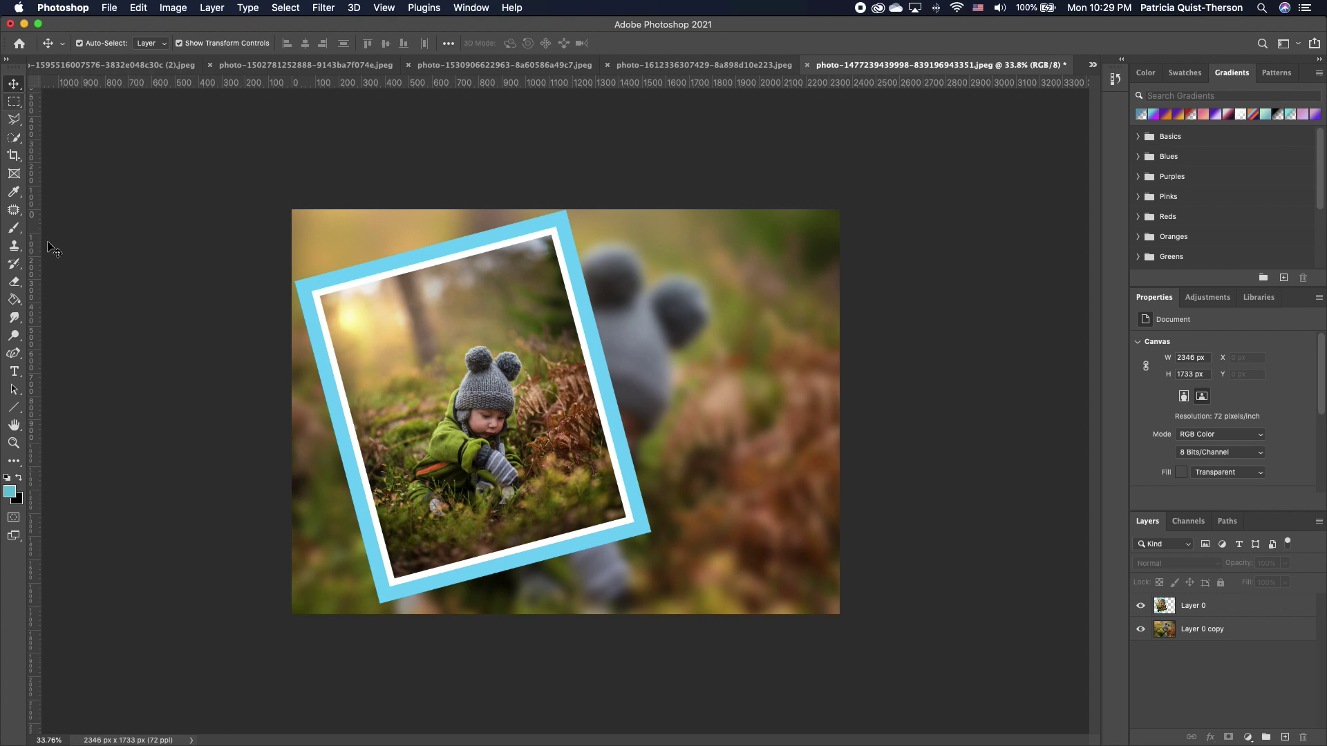
Add the white text "ADD PHOTO" to the right of the framed photo
left_click(14, 371)
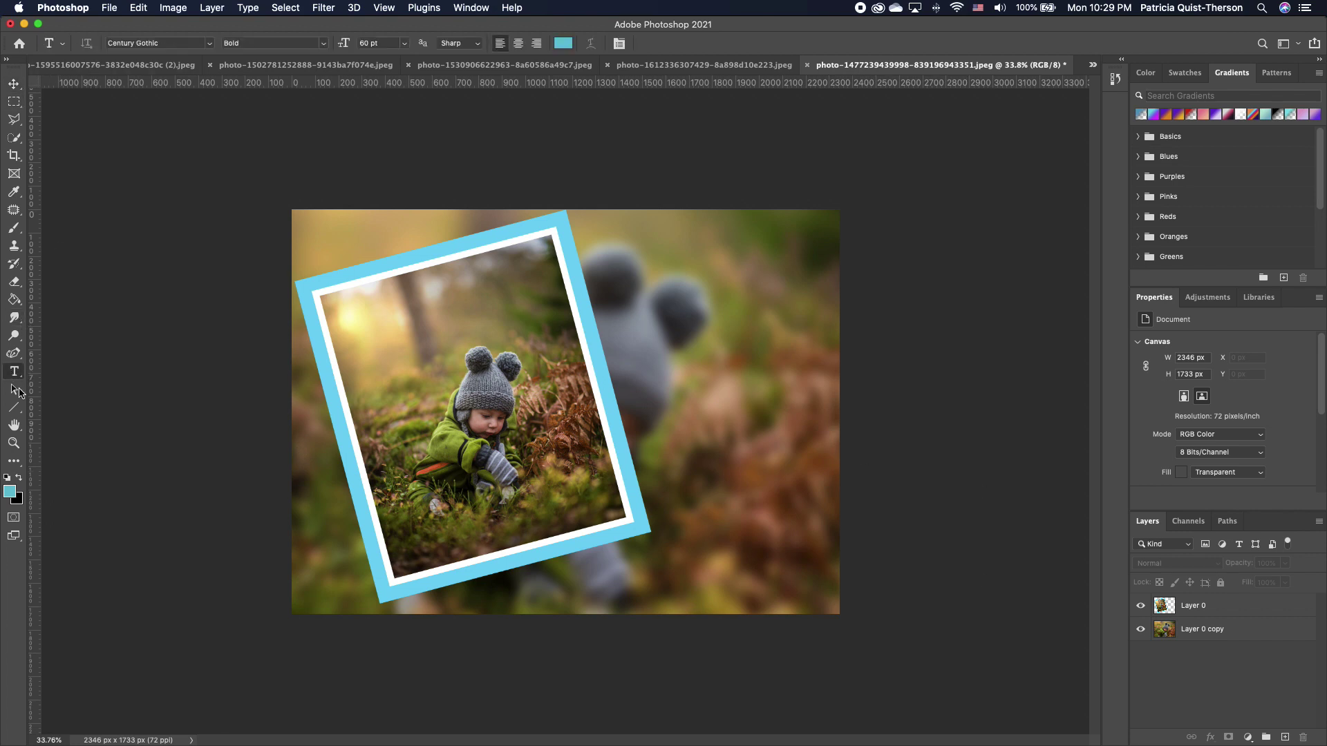
left_click(8, 479)
left_click(20, 480)
left_click_drag(19, 381, 77, 372)
key("super+0")
left_click(667, 249)
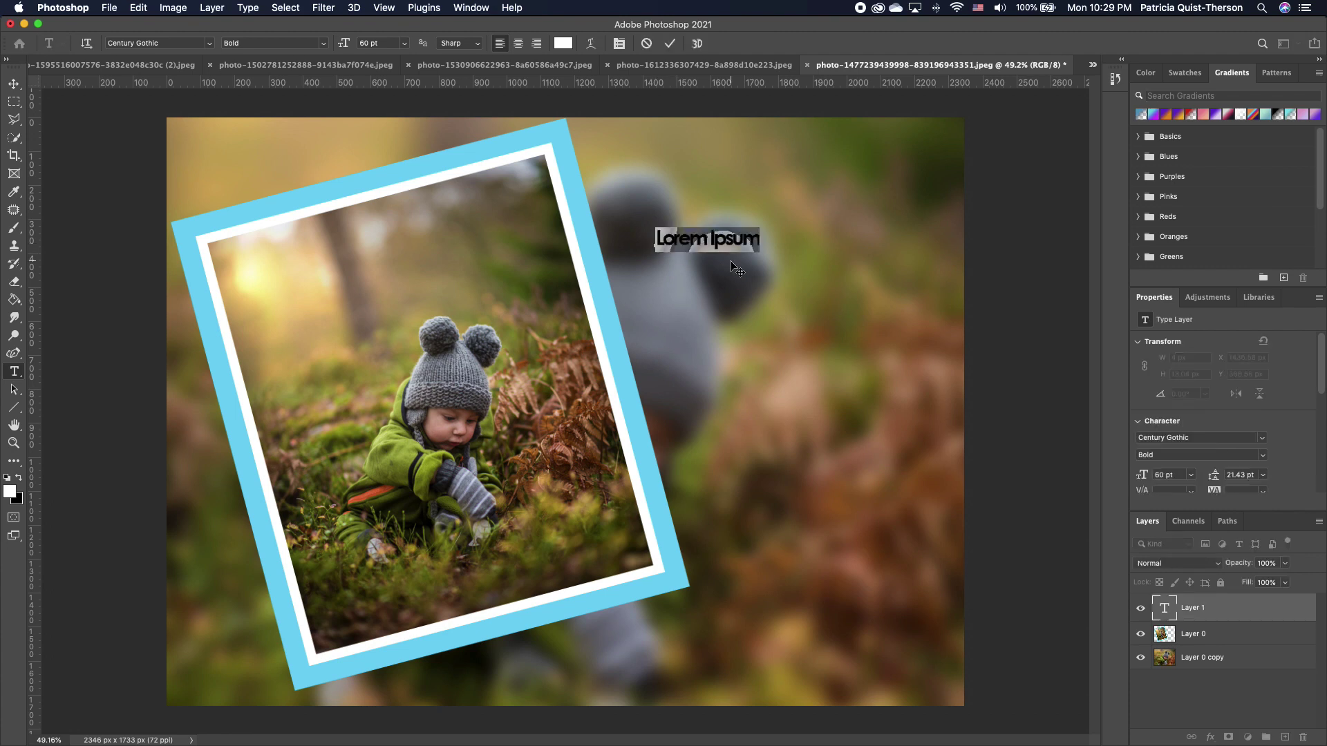
type("ADD PHOTO")
key("Escape")
Enlarge the ADD PHOTO text to about 199 pt and position it in the canvas's upper right area
key("v")
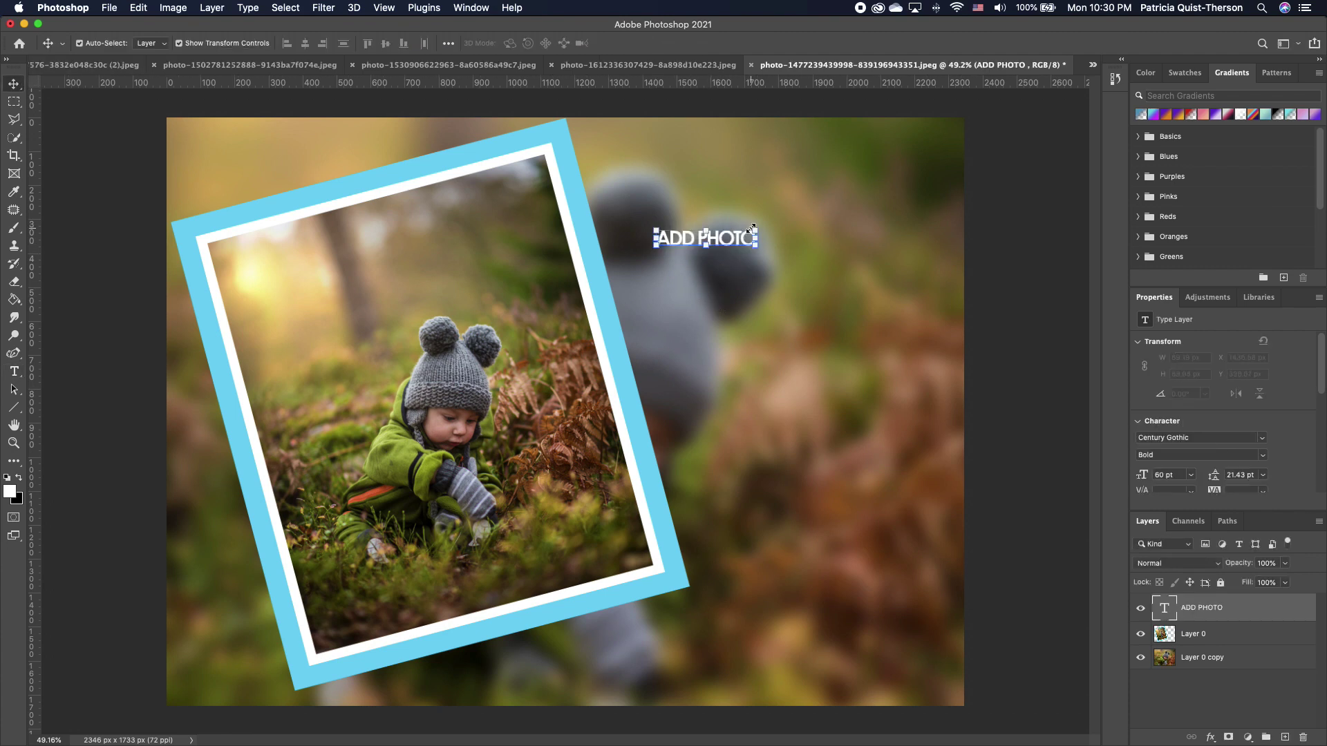
left_click_drag(752, 228, 983, 195)
left_click_drag(863, 227, 829, 222)
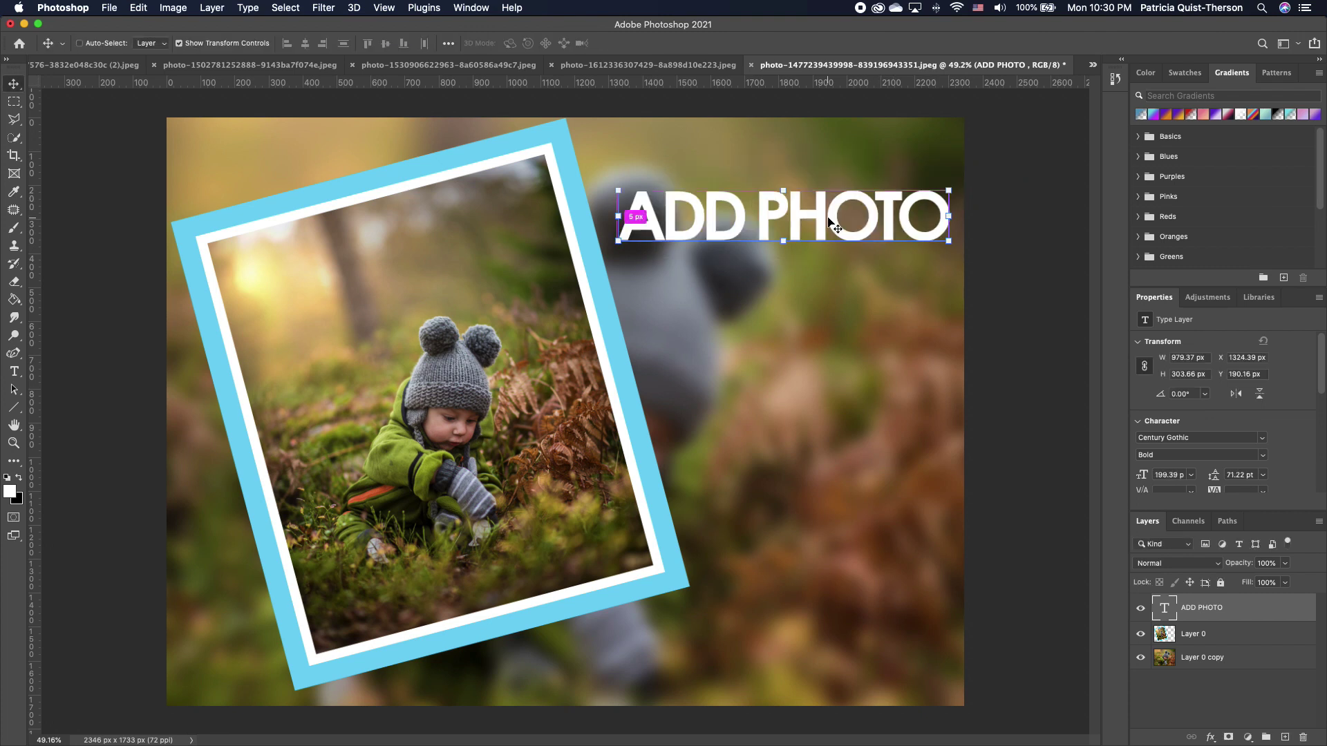
Duplicate the ADD PHOTO text below the original and change the copy's wording to "BORDER"
key("super+j")
left_click_drag(820, 226, 819, 301)
double_click(860, 277)
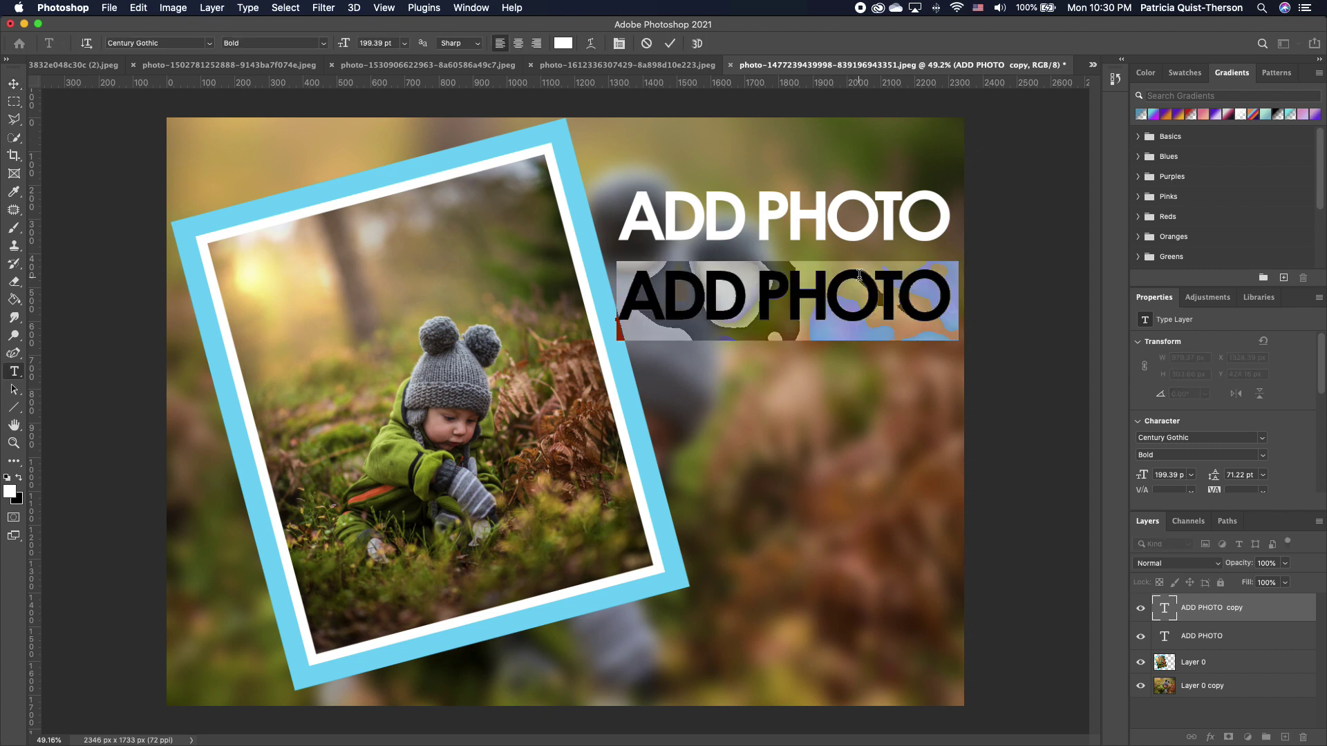
type("BORDER")
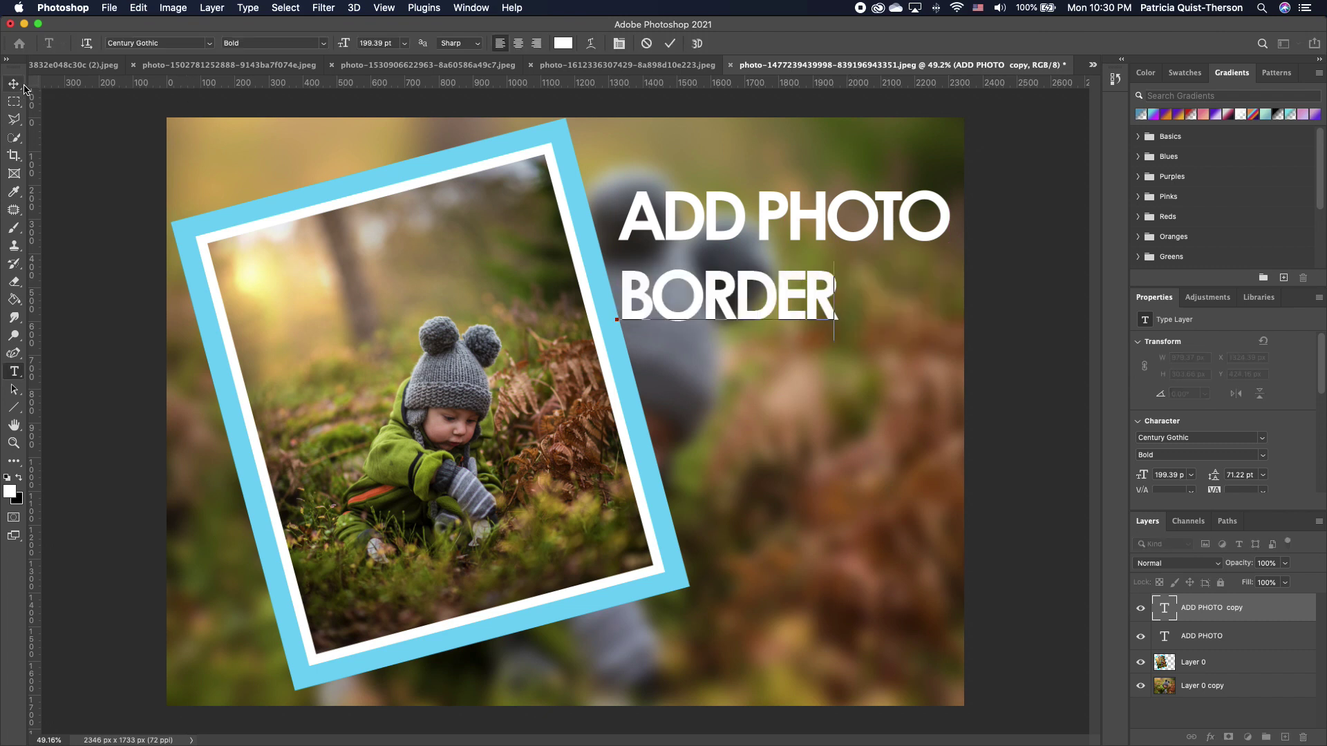
left_click(14, 84)
Enlarge the BORDER text to about 276 pt and align its right edge with ADD PHOTO, just beneath it
left_click_drag(712, 306, 703, 288)
key("ctrl+t")
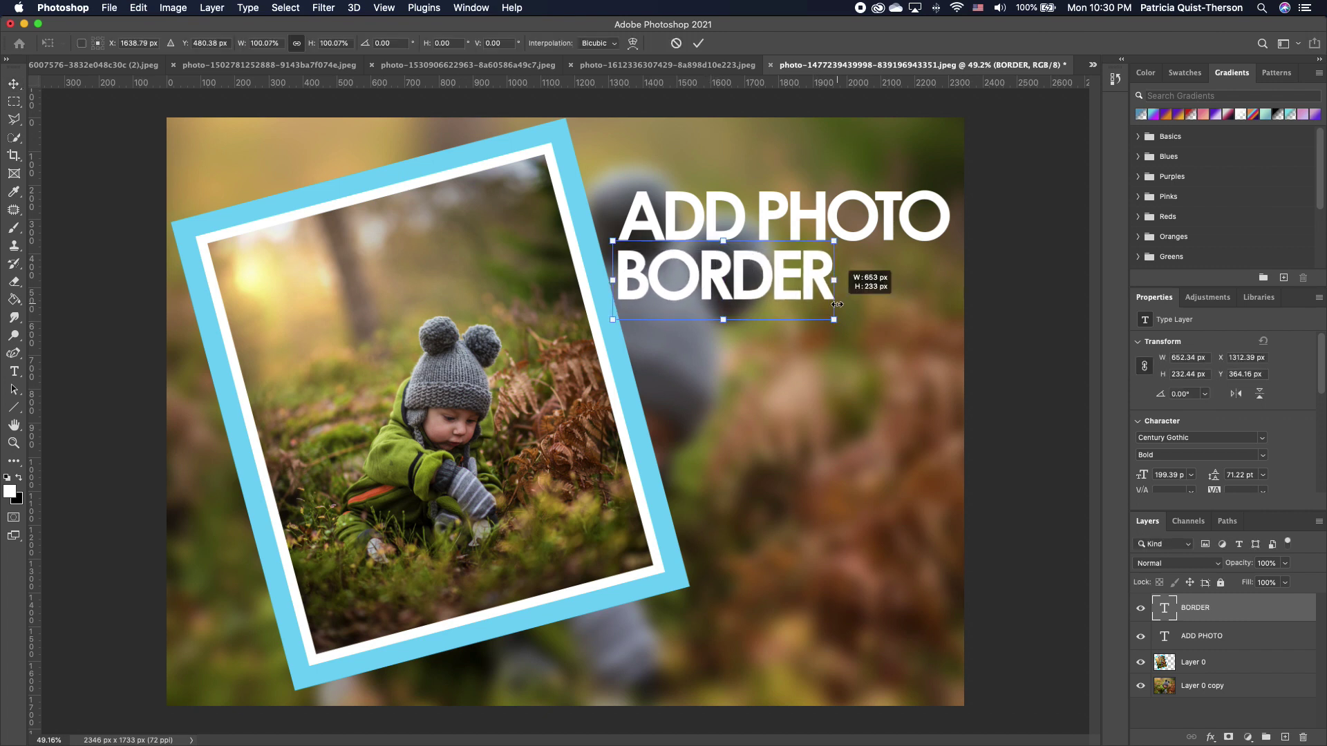
left_click_drag(837, 305, 920, 335)
left_click_drag(872, 291, 907, 318)
key("Return")
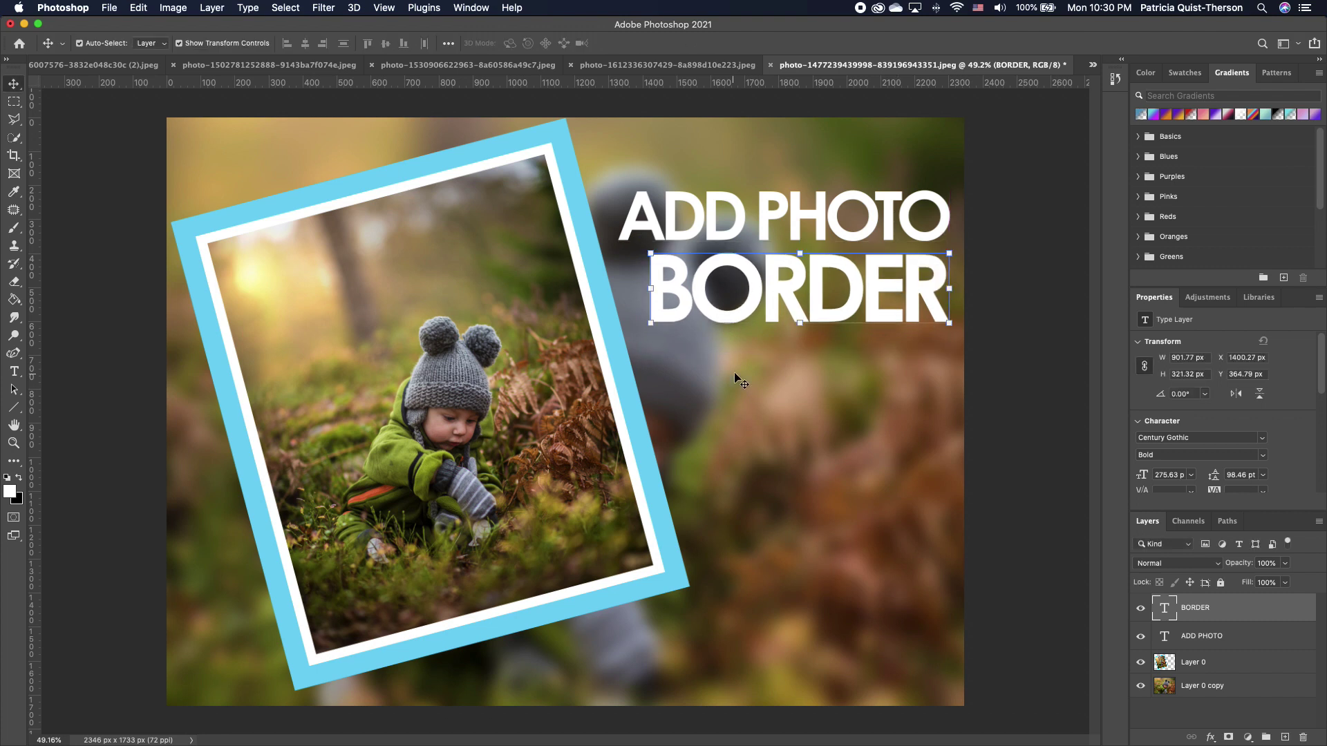
Set the BORDER text layer's fill to 0% and convert the layer to a shape
left_click(889, 366)
left_click(935, 302)
left_click(1287, 586)
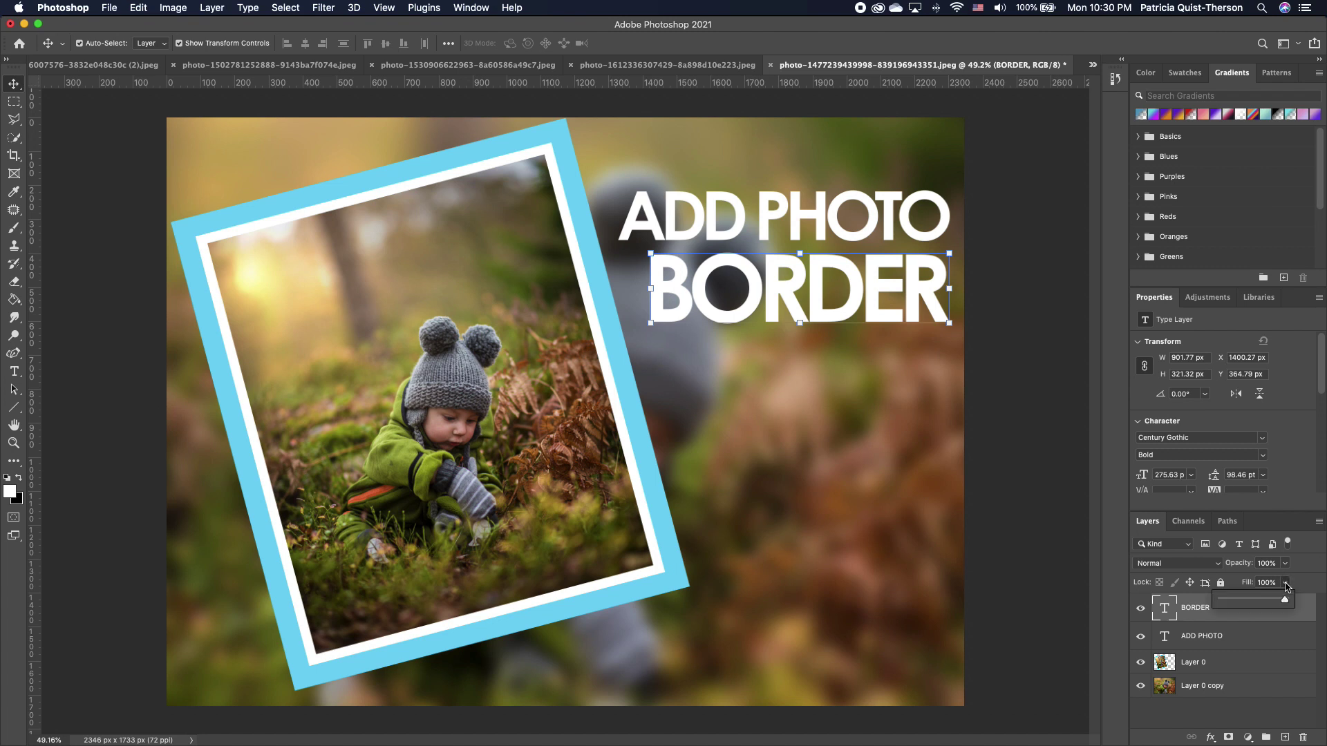
left_click_drag(1287, 600, 1203, 607)
left_click(1187, 615)
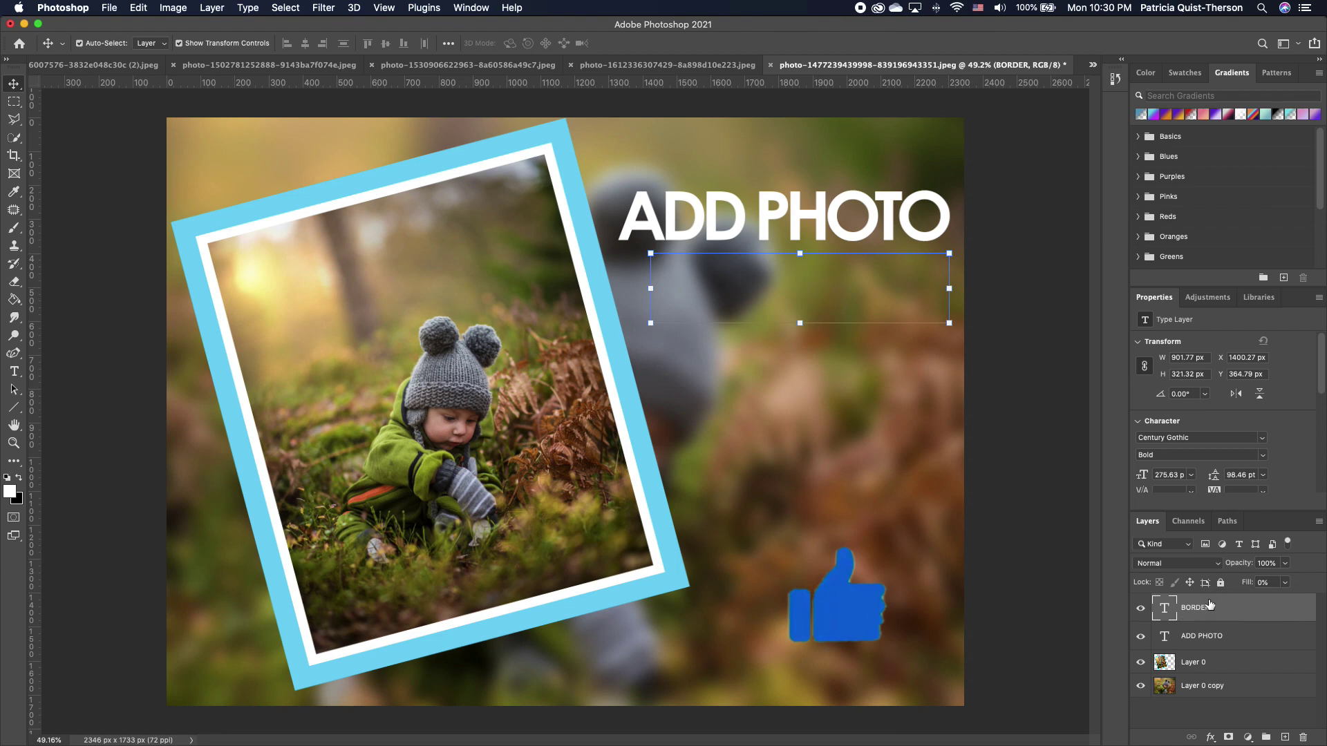
right_click(1204, 609)
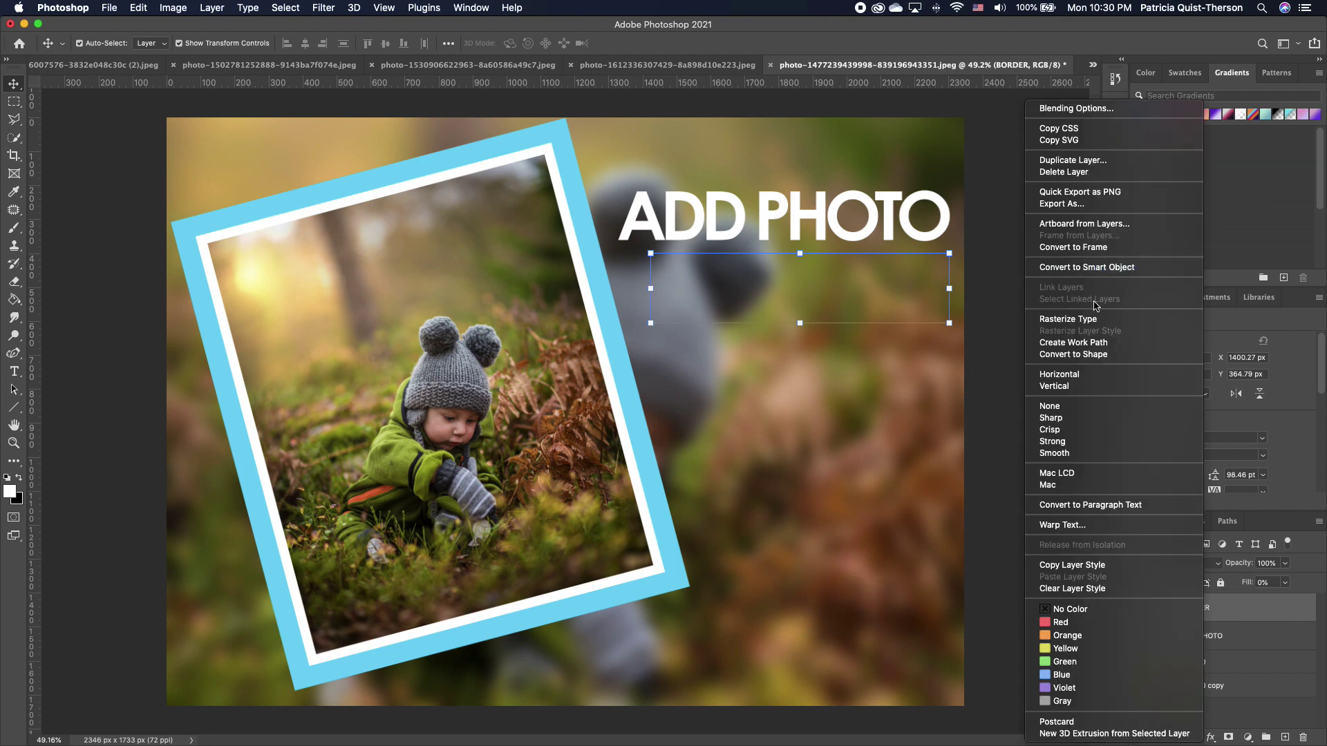
left_click(1090, 361)
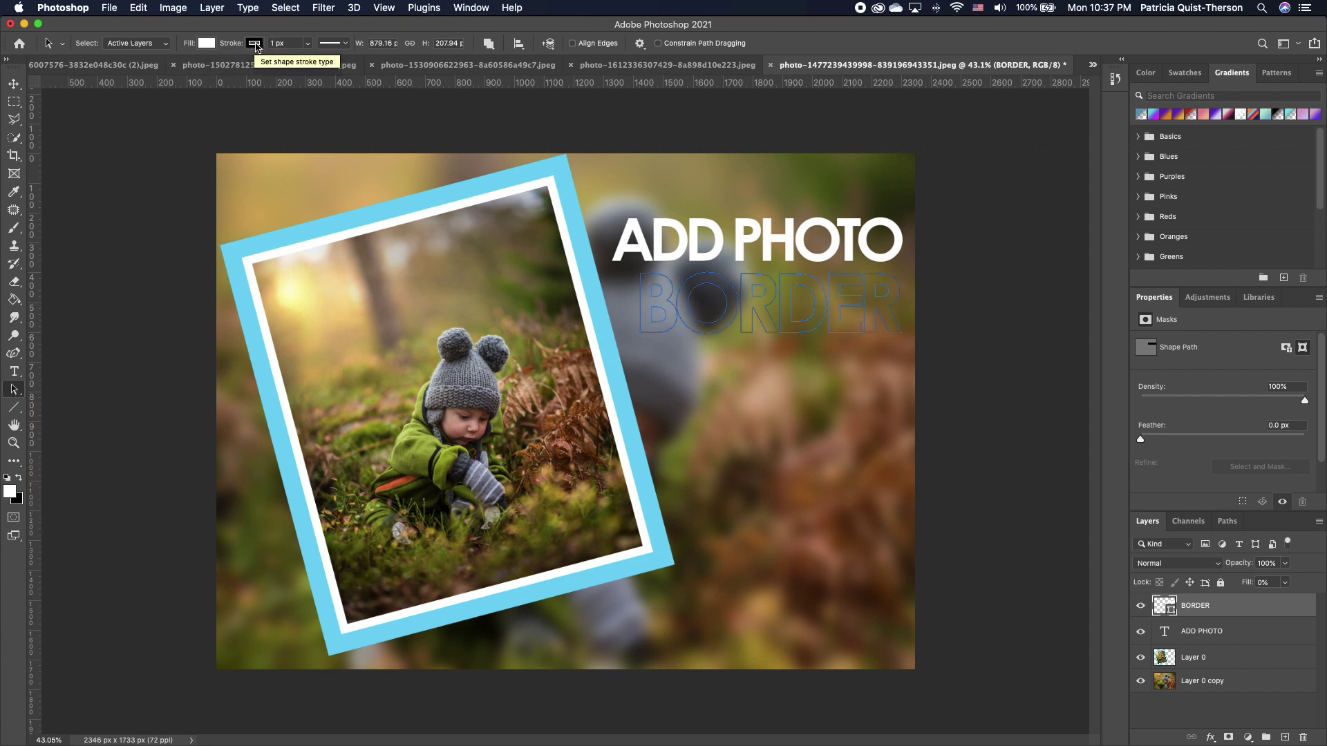
Give the BORDER shape a white stroke and set the stroke width to 4 px
left_click(255, 44)
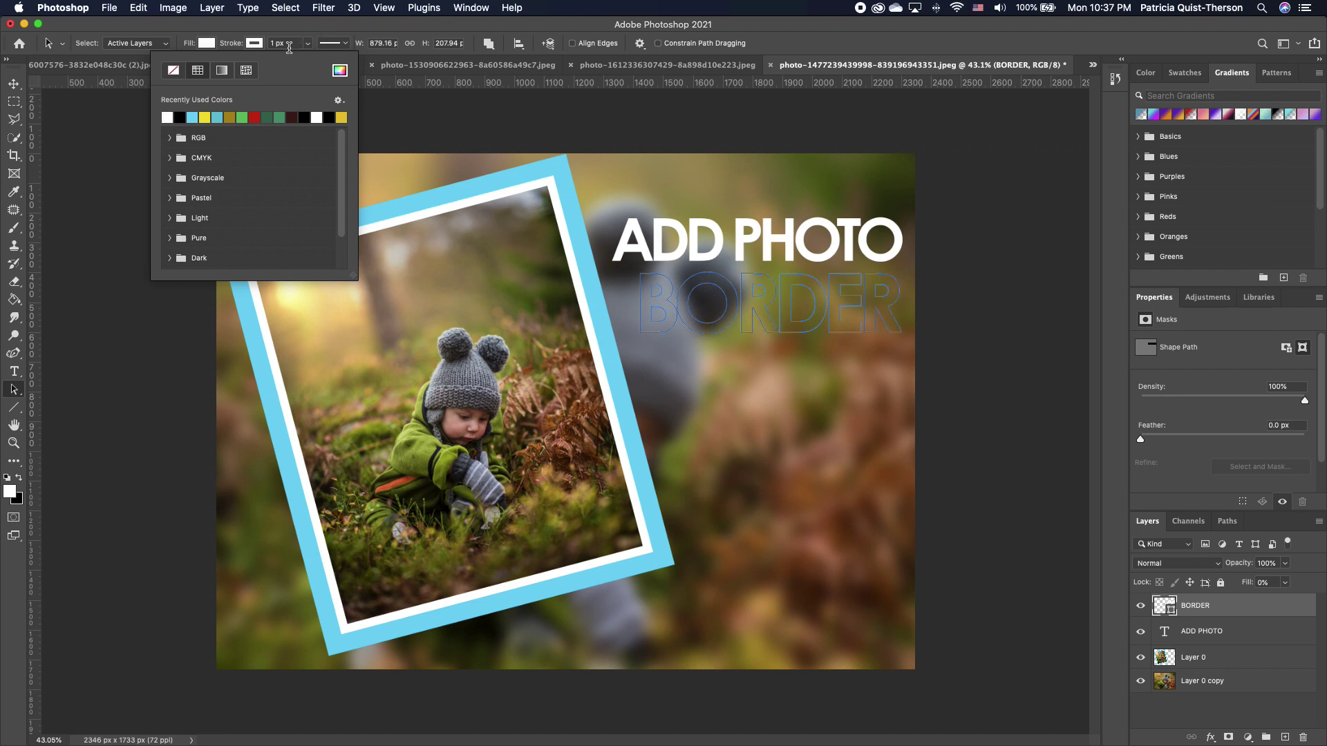
left_click(289, 46)
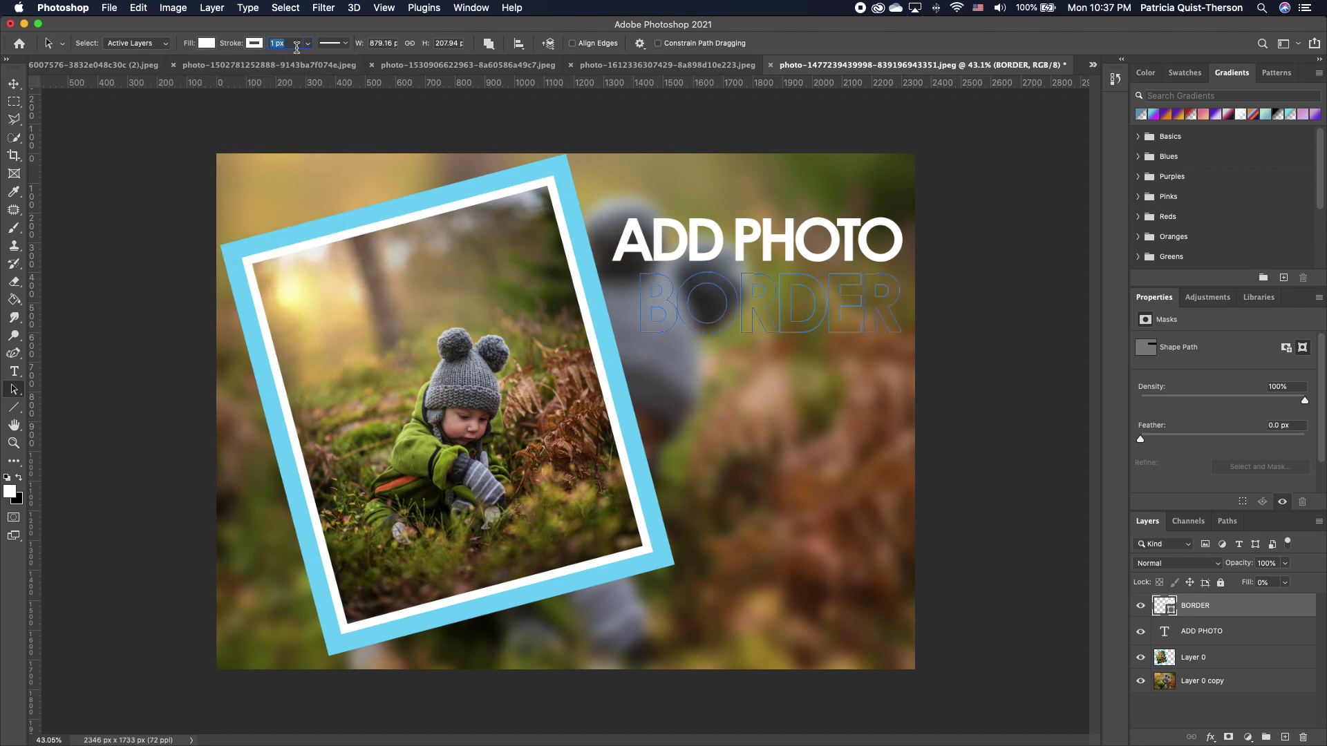
type("3")
key("Return")
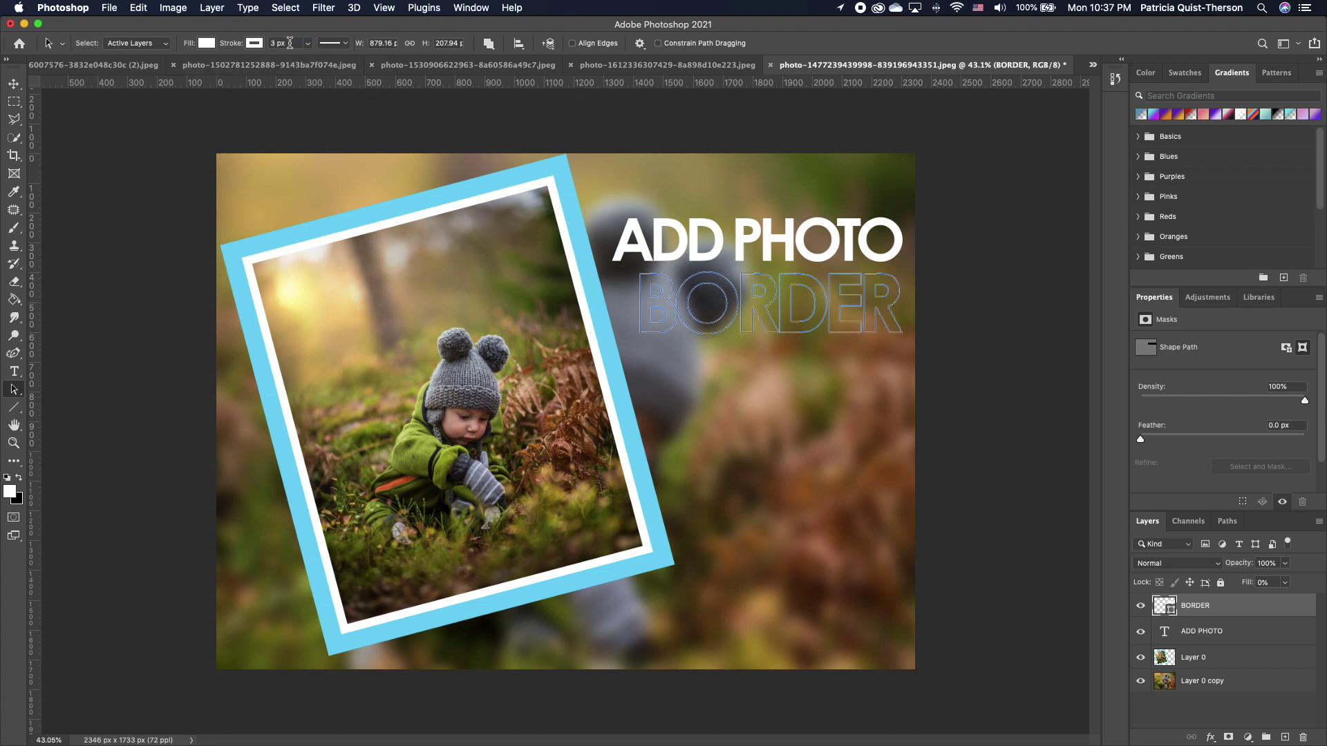
left_click_drag(293, 43, 266, 46)
type("4")
key("Return")
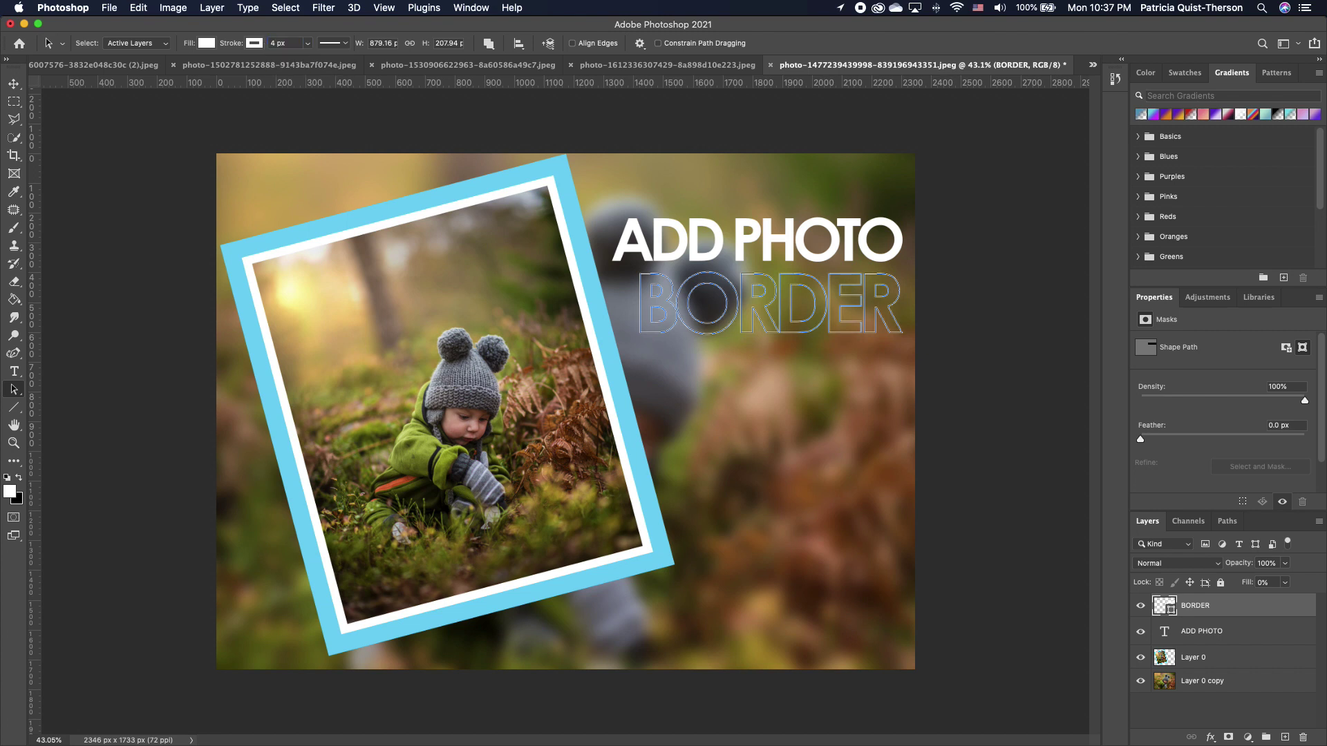
Align the BORDER shape's stroke to the outside of its path
left_click(341, 47)
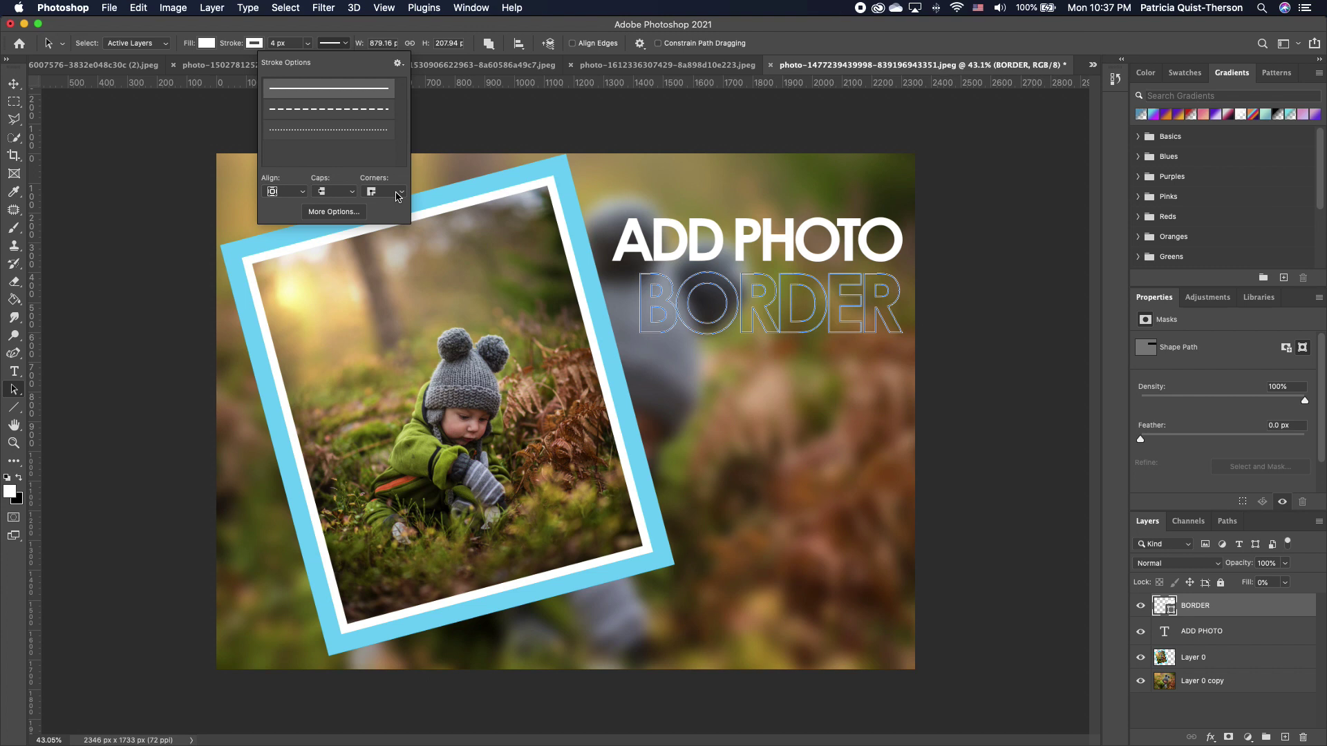
left_click(302, 194)
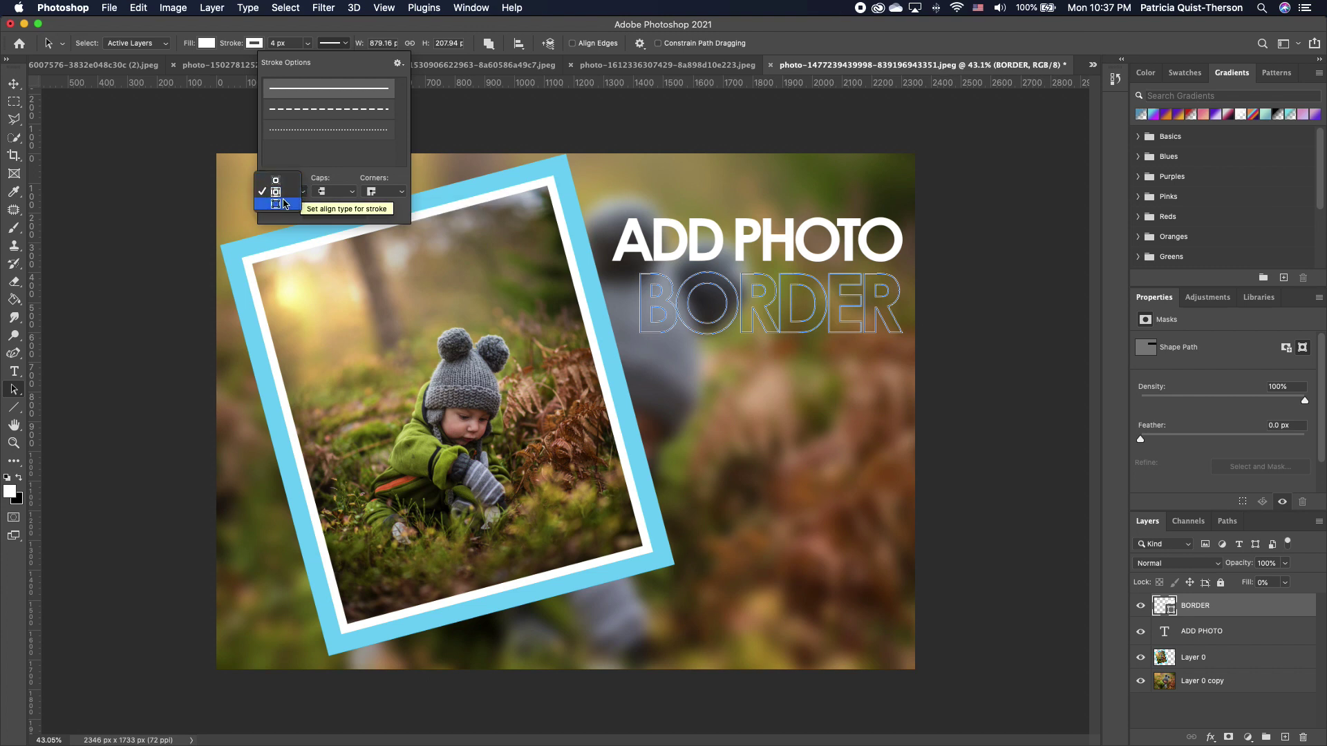
left_click(278, 205)
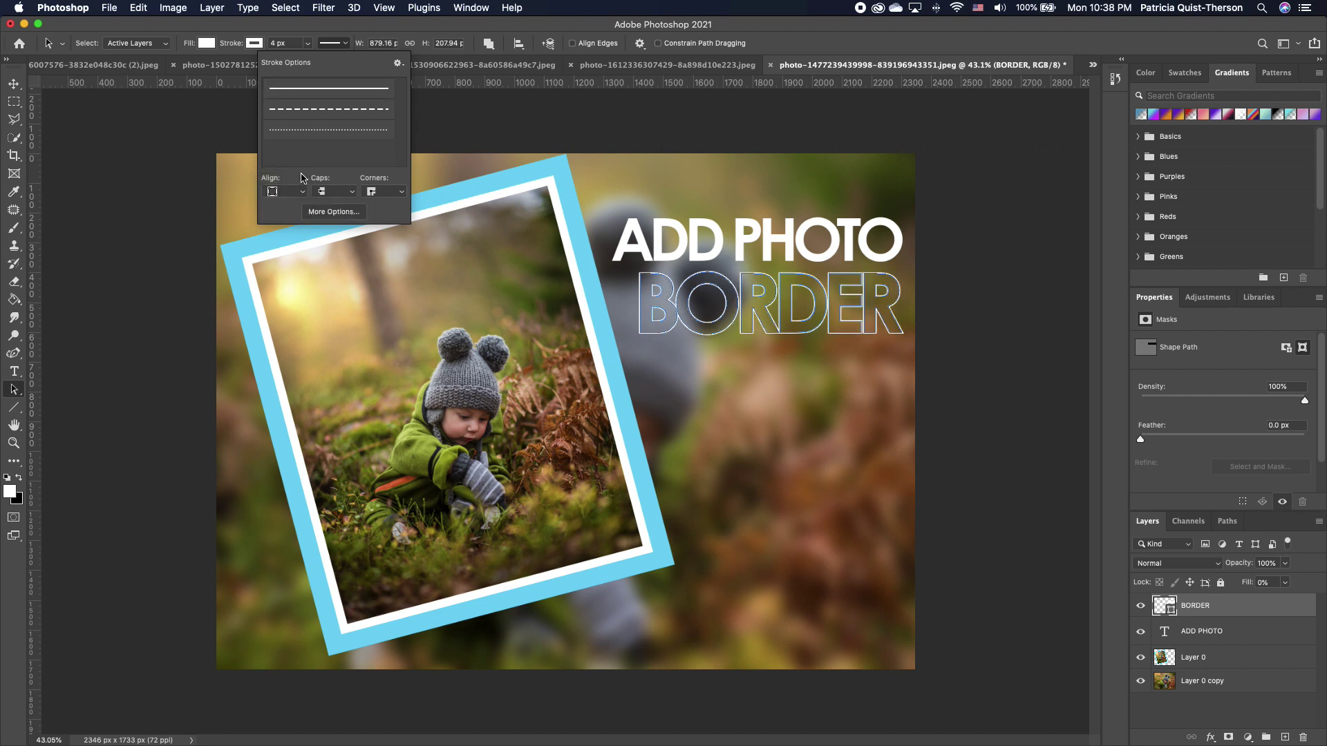
Close the stroke options and deselect every layer with the Move tool active
left_click(549, 142)
left_click(14, 83)
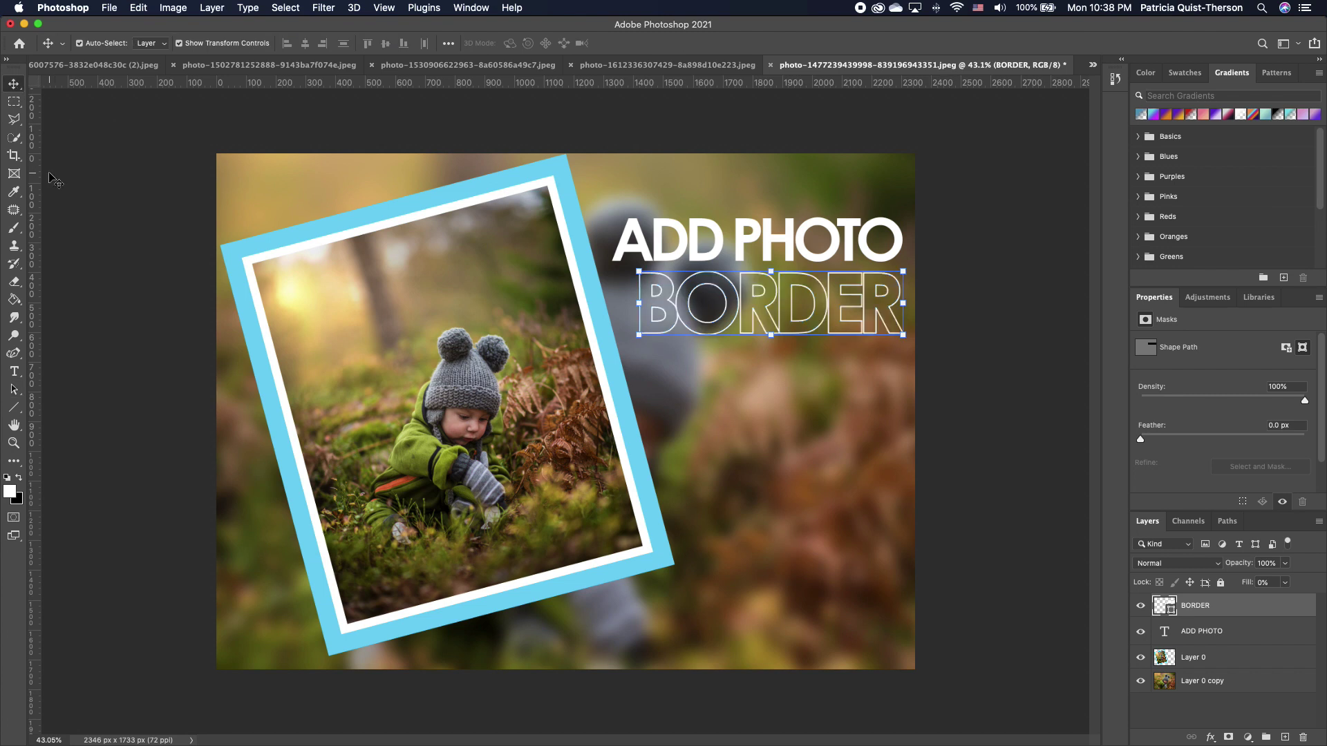
key("super+alt+a")
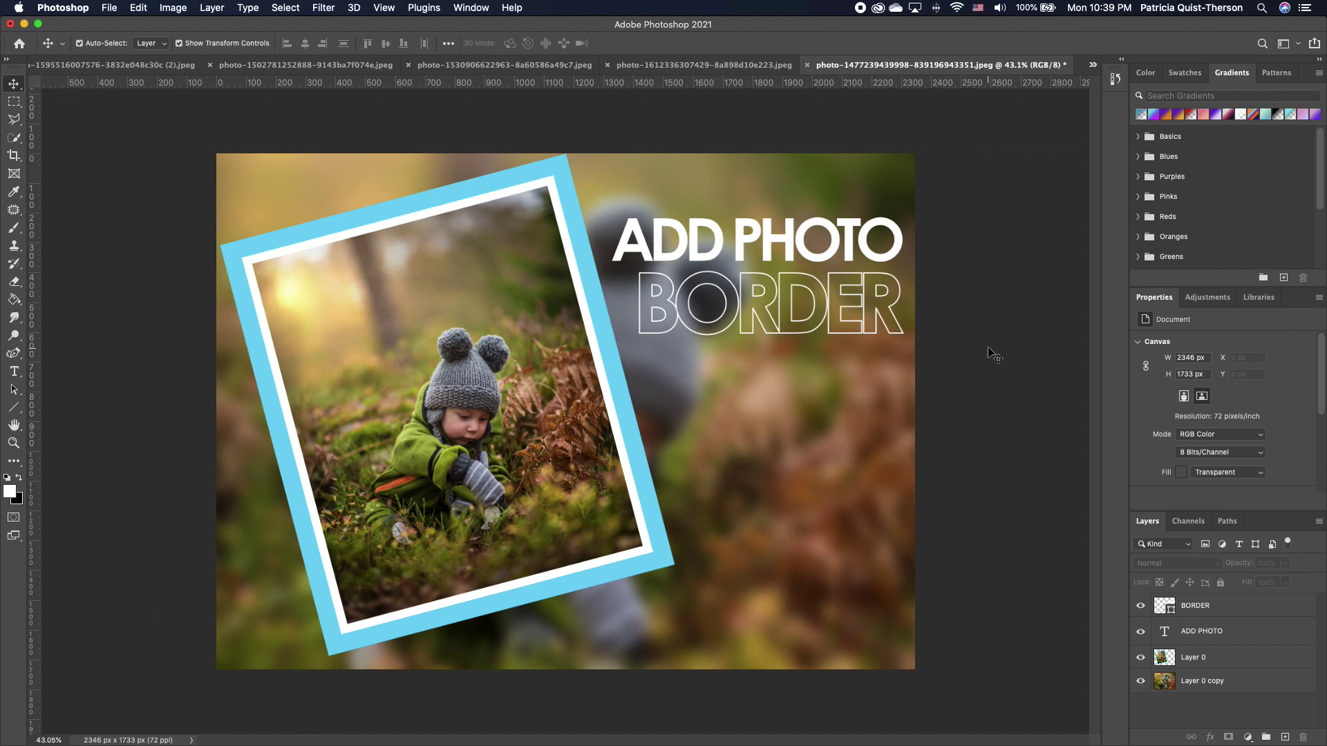
Set the canvas surround to the custom magenta color ef65e0
right_click(958, 265)
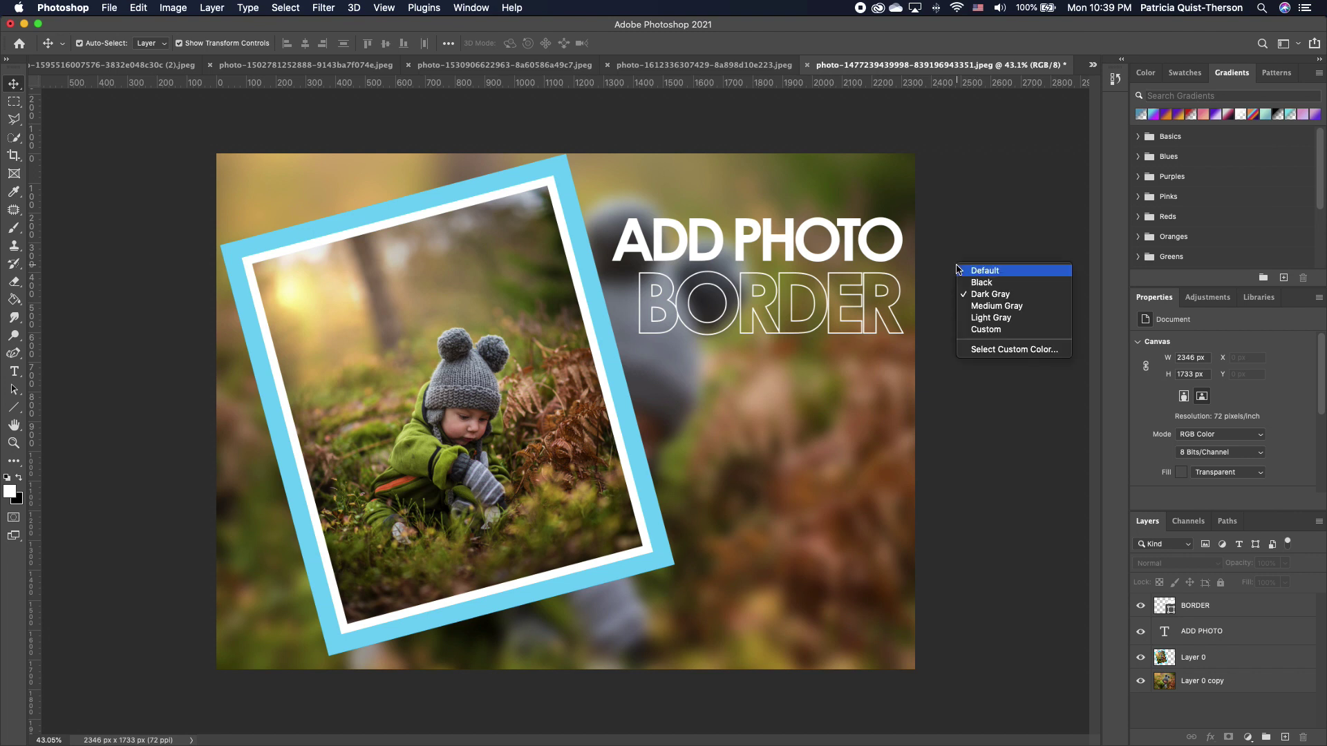
left_click(1009, 350)
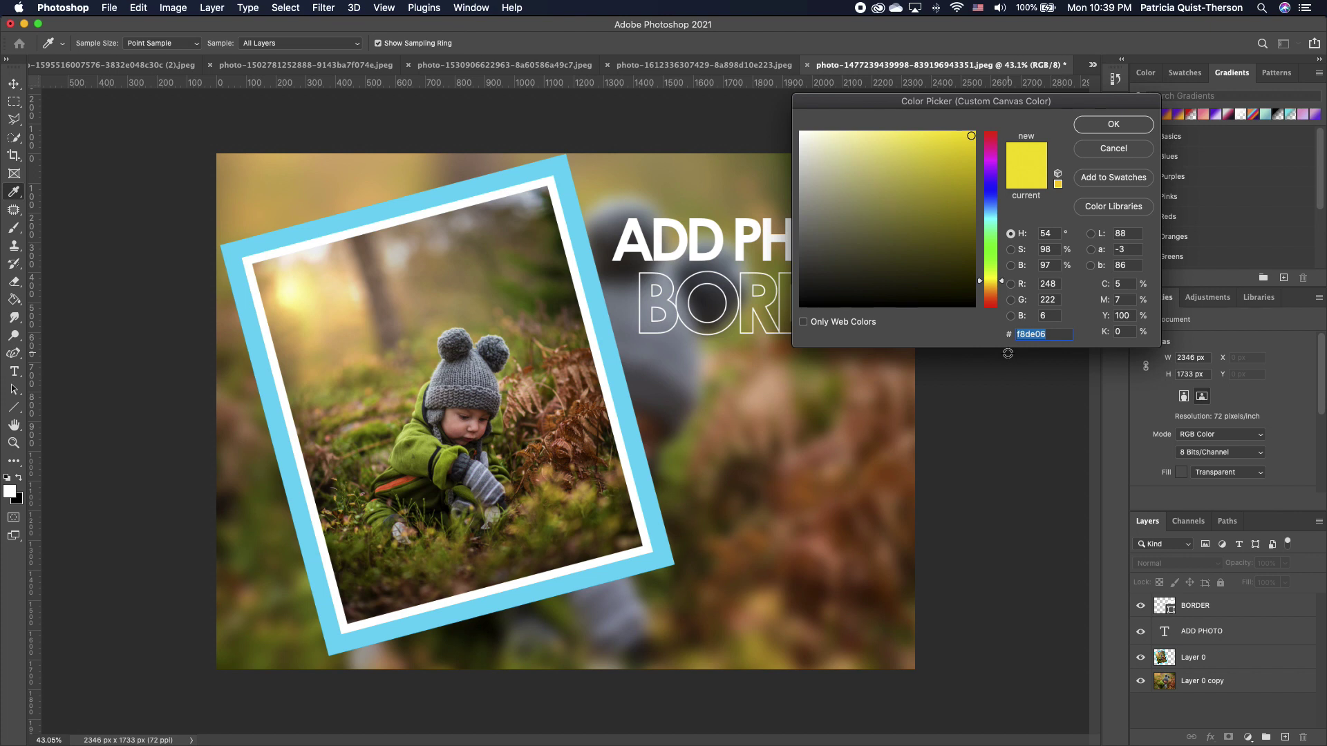
left_click(953, 172)
mouse_move(990, 282)
left_mouse_down()
mouse_move(990, 147)
mouse_move(900, 142)
left_mouse_up()
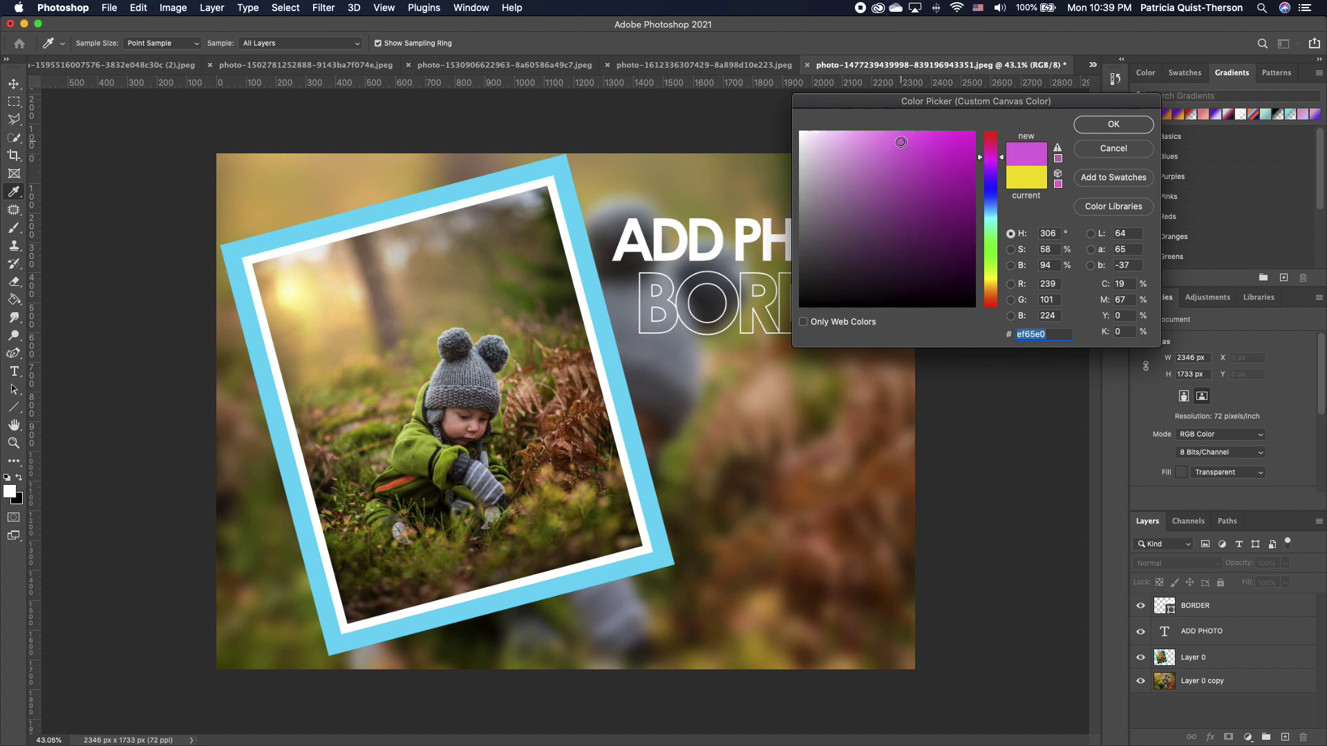
left_click(1114, 134)
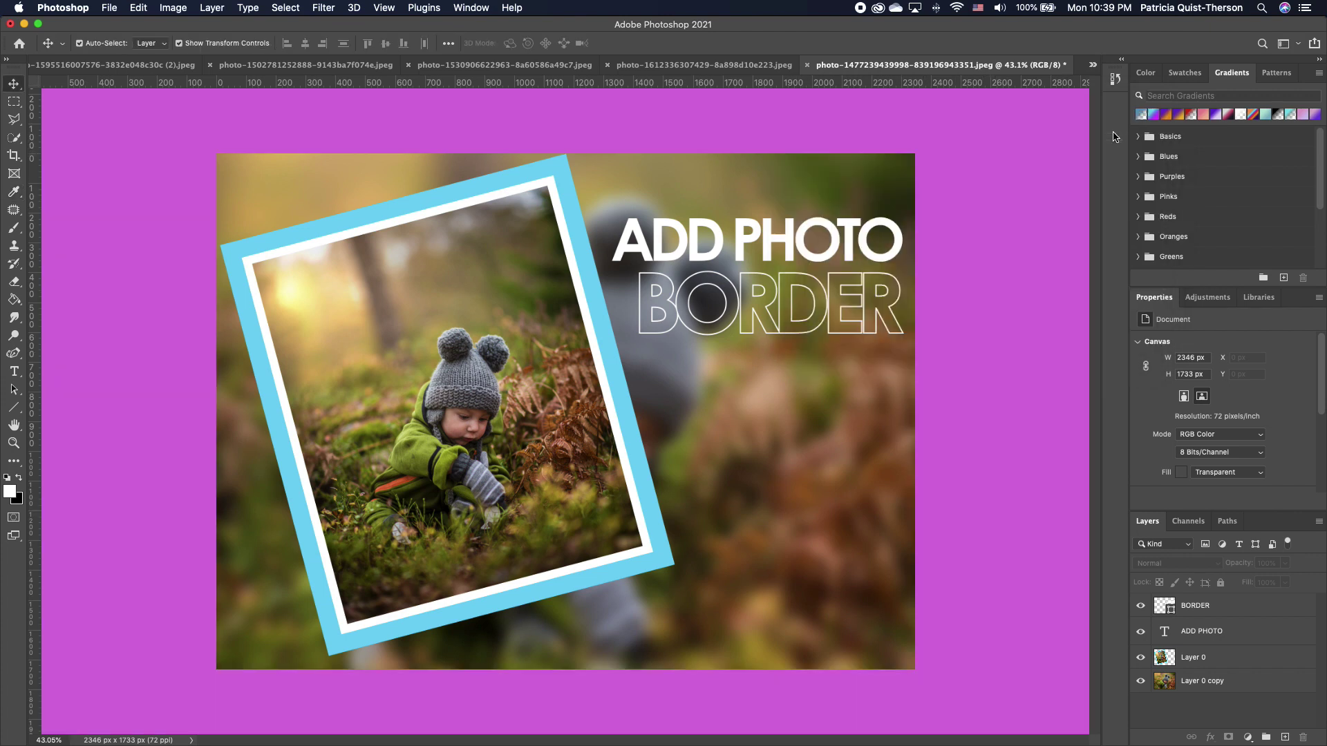
Try the preset canvas surround colors Black, Dark Gray, Medium Gray and Light Gray in turn
right_click(989, 194)
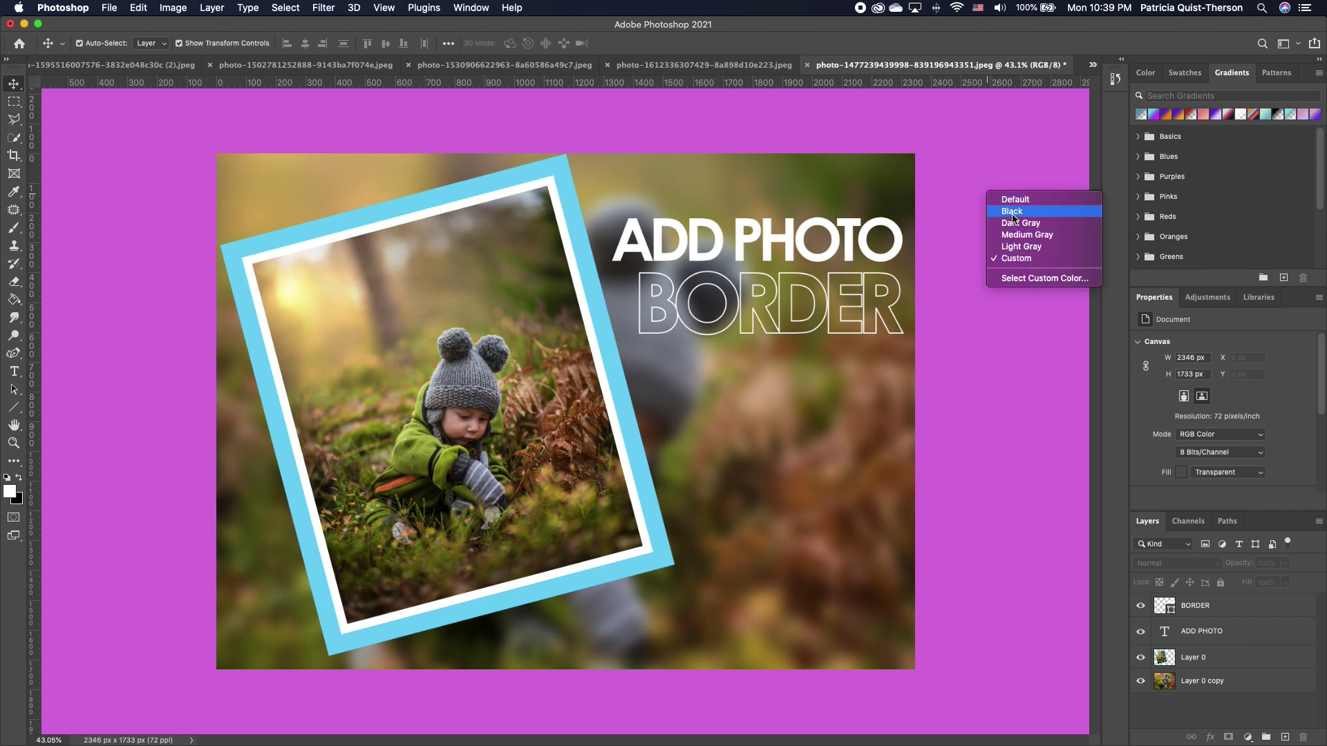
left_click(1012, 214)
right_click(972, 193)
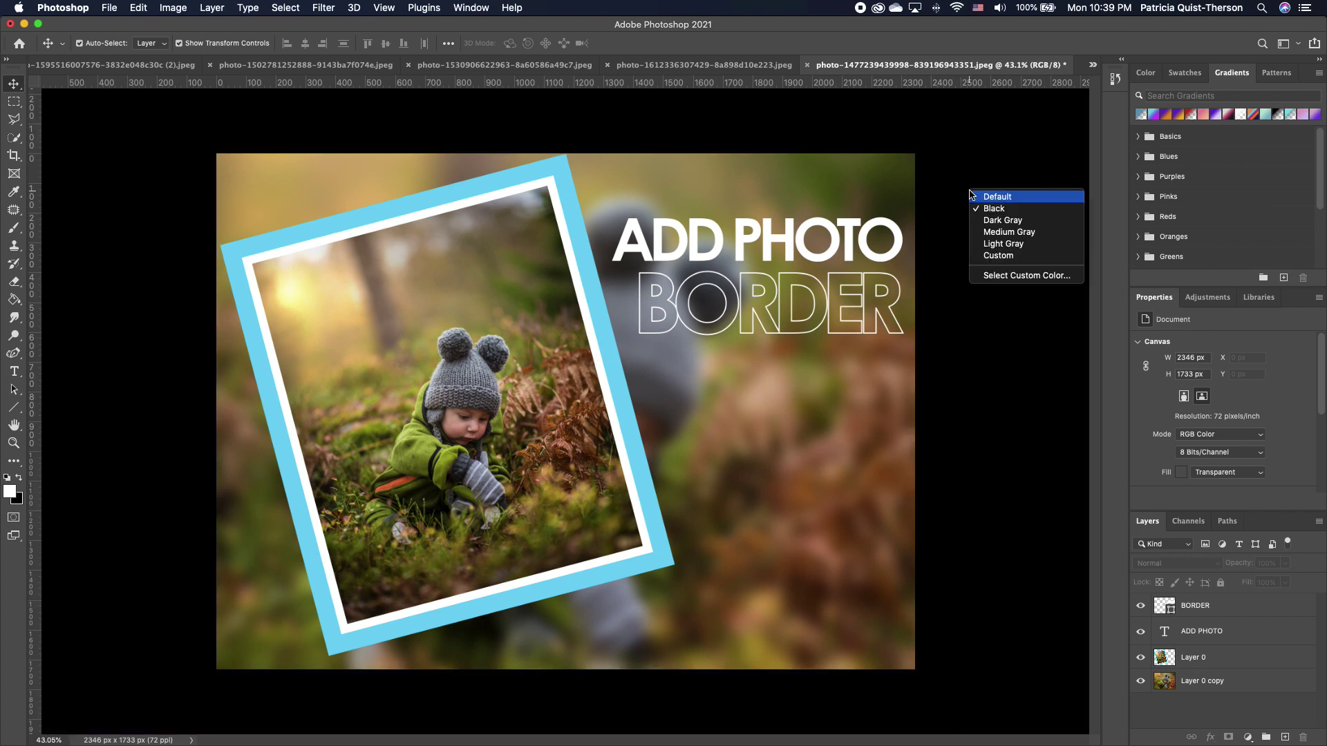
left_click(993, 222)
right_click(965, 195)
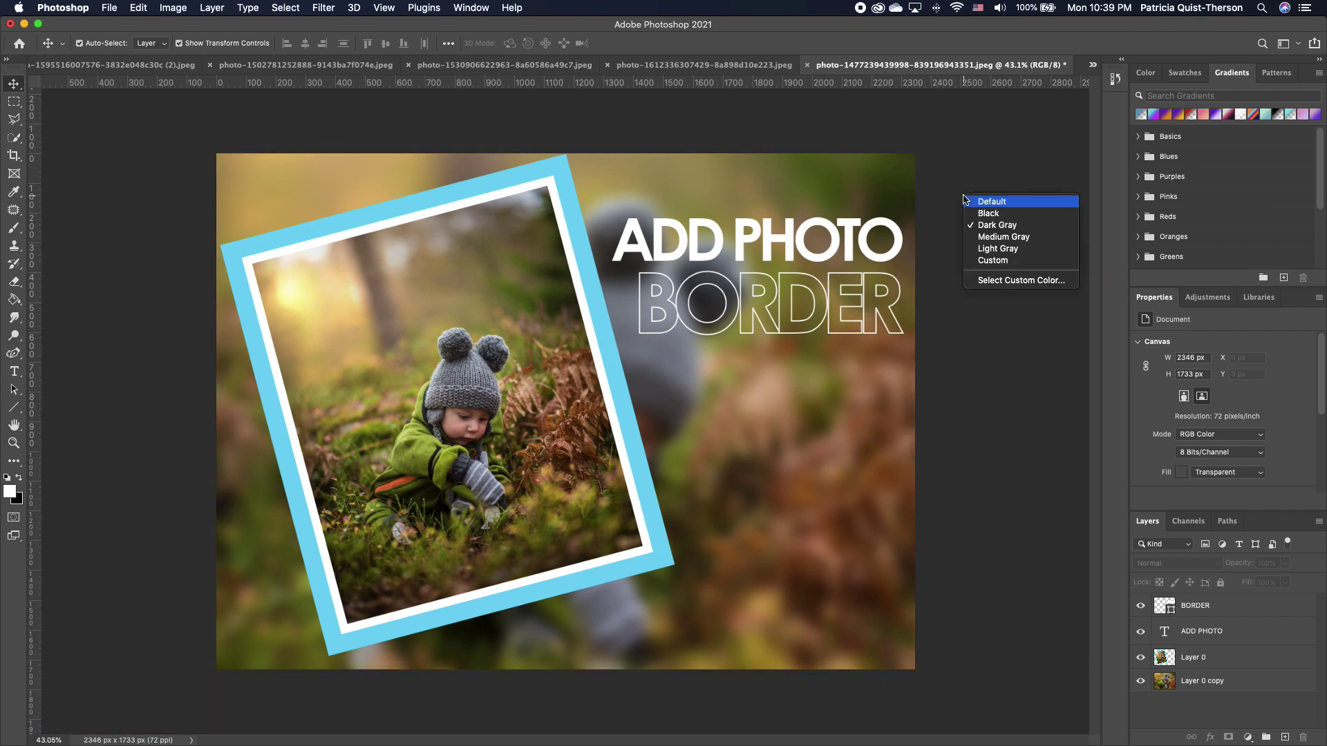
left_click(991, 238)
right_click(976, 197)
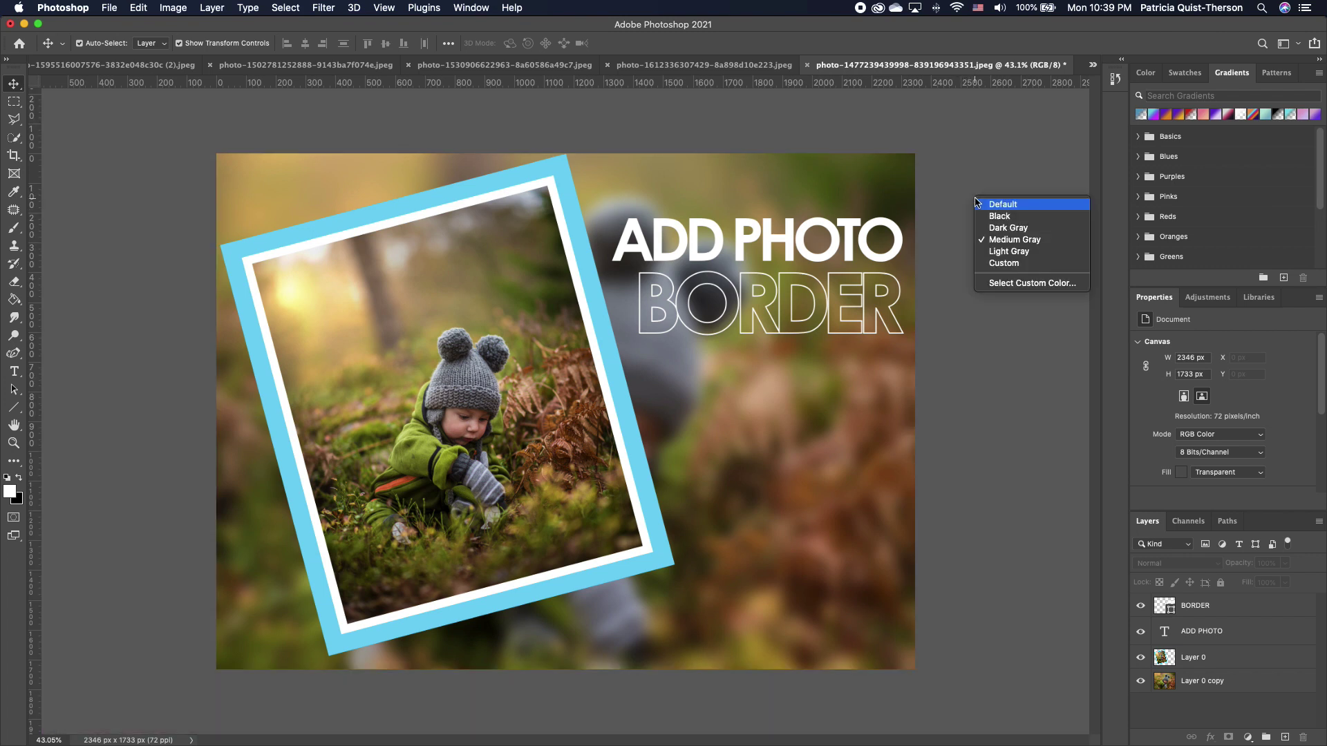
left_click(1011, 254)
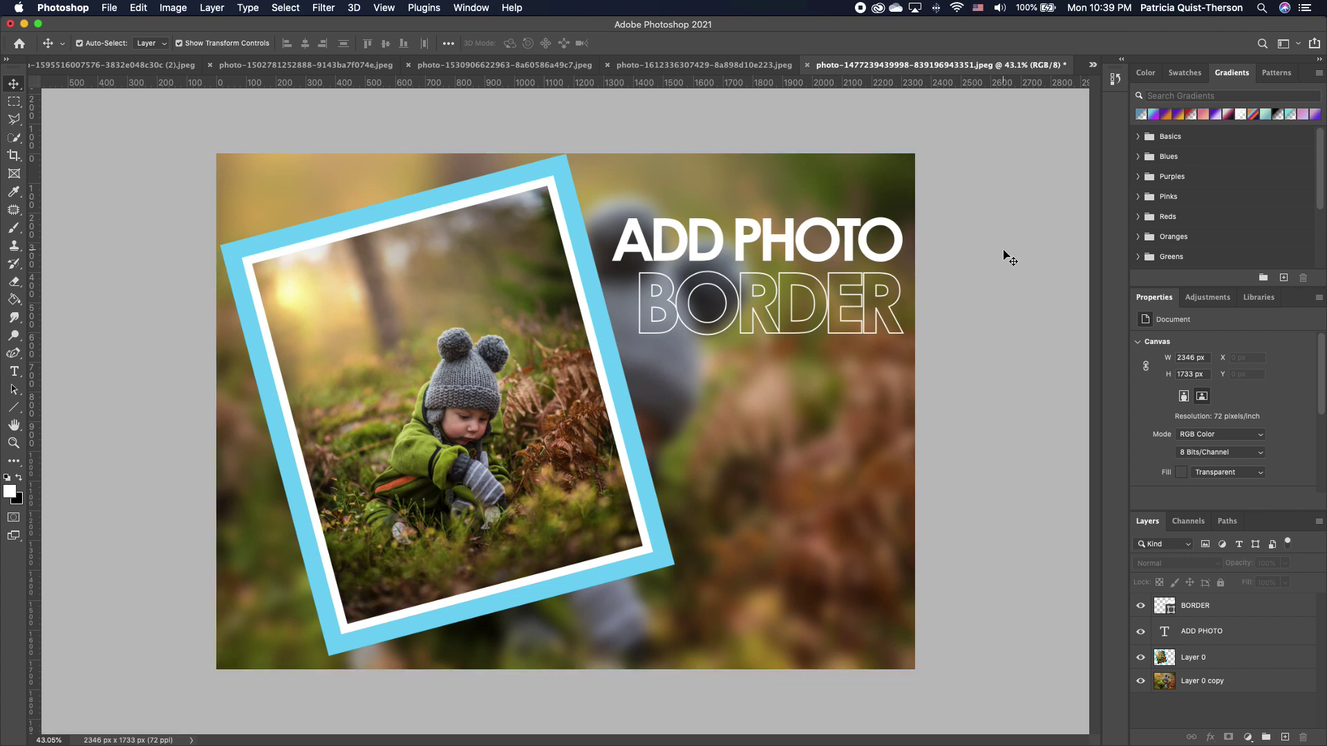
Set the canvas surround to a custom bright aqua-green color
right_click(985, 218)
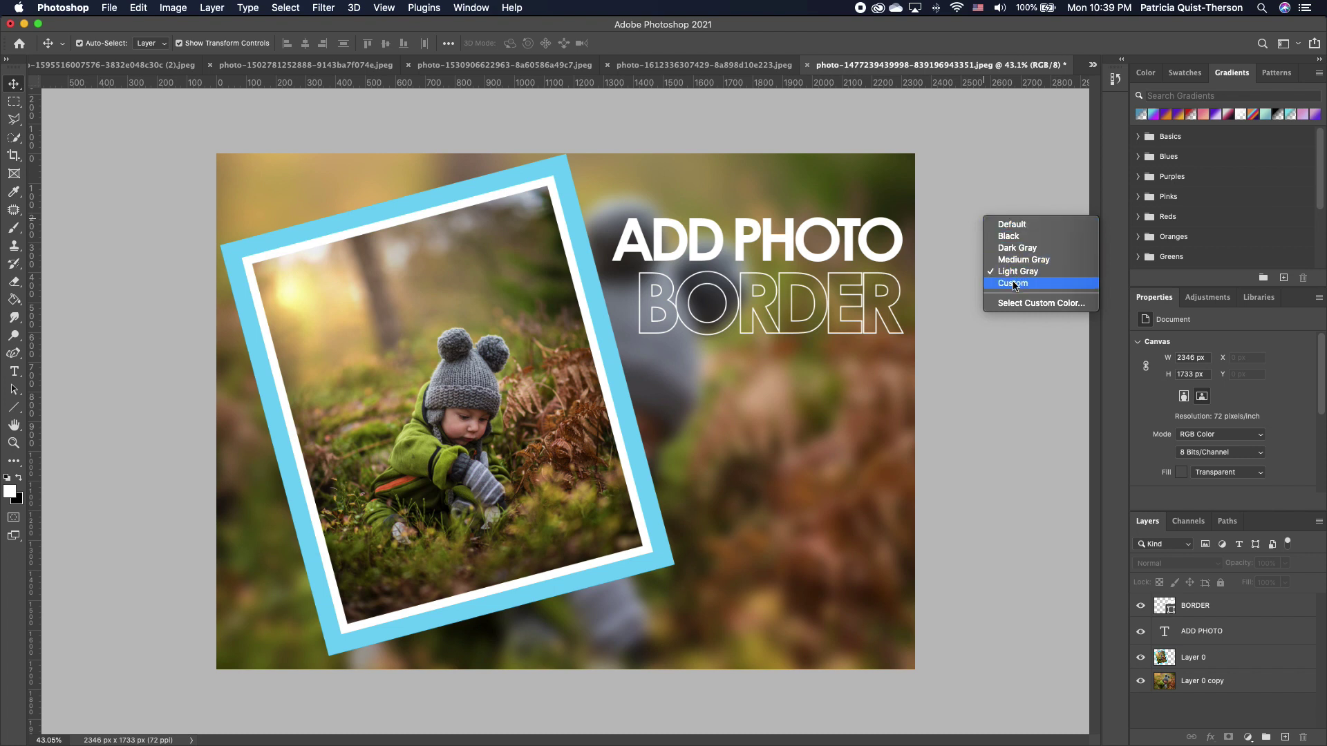
left_click(1040, 305)
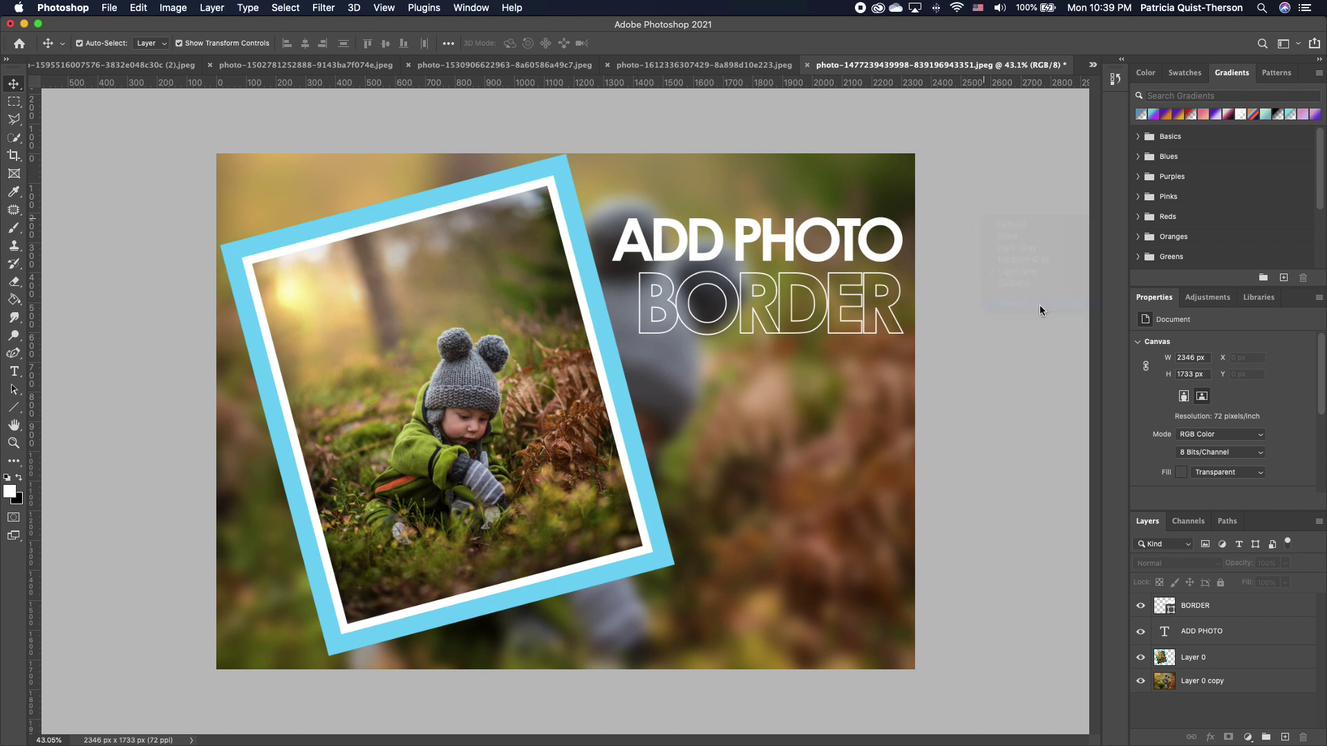
left_click_drag(993, 298, 991, 222)
left_click(965, 133)
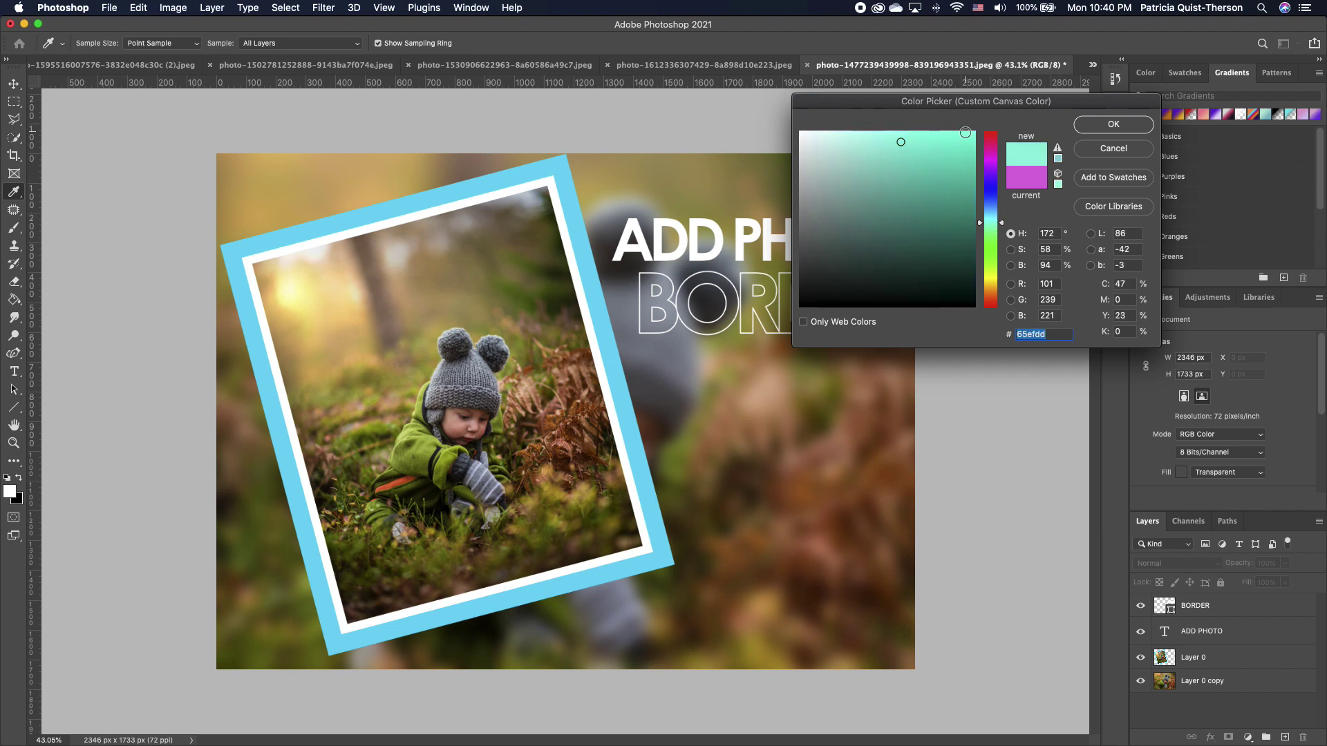
left_click(1113, 125)
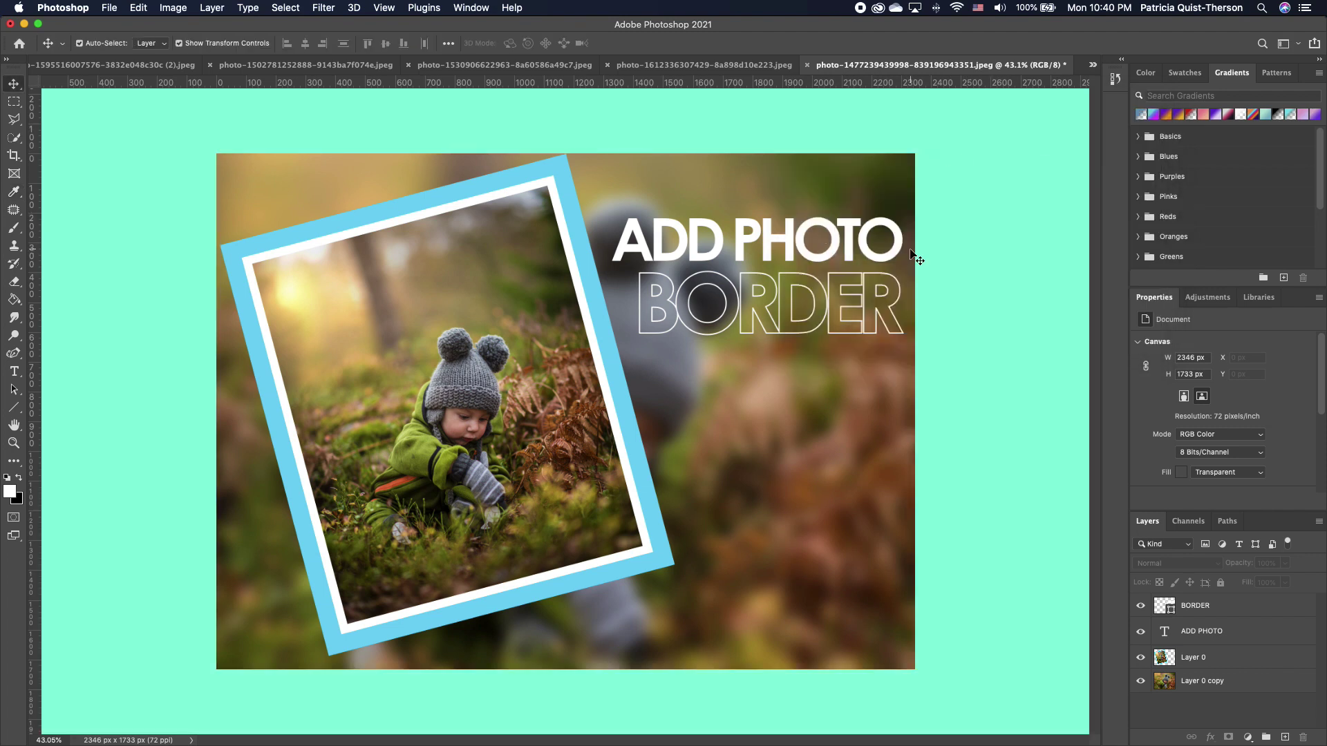
Erase a curved stroke with the 45 px Eraser in the blurred background beneath the title, and undo it
left_click(971, 253)
key("e")
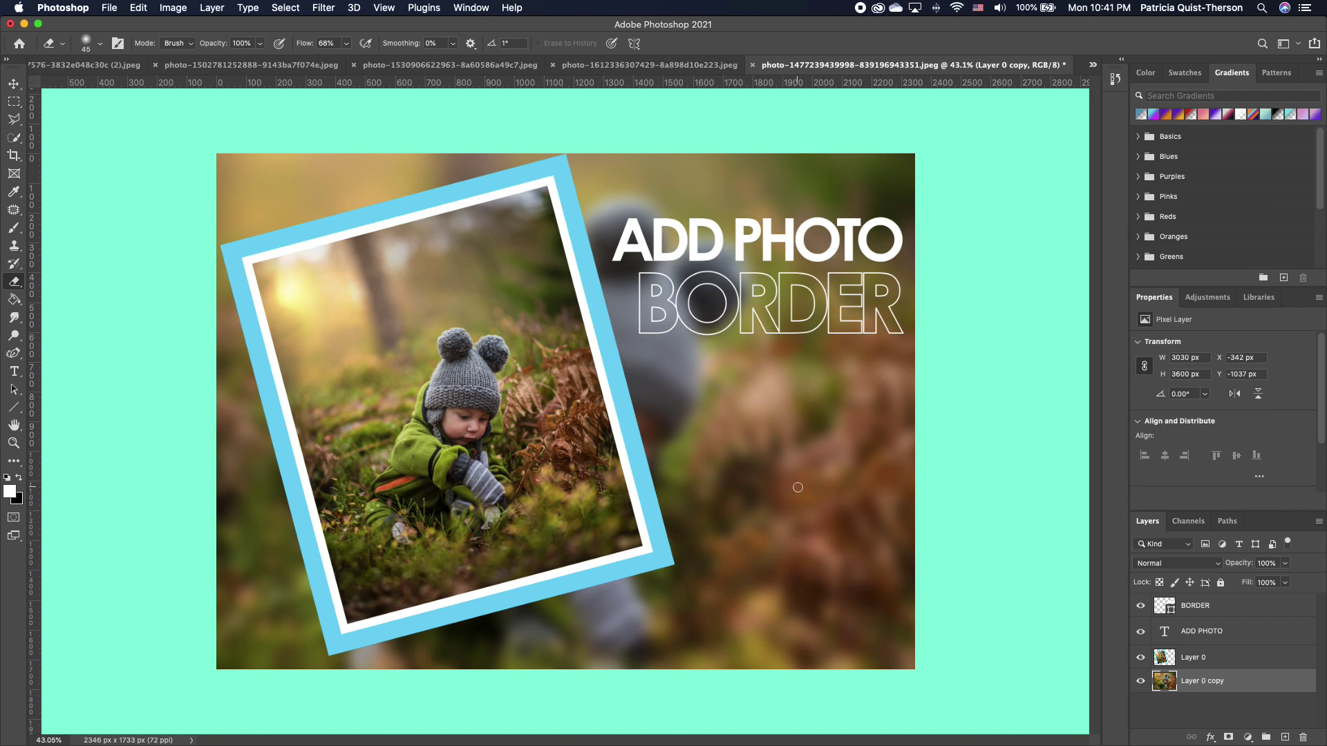
mouse_move(857, 556)
left_mouse_down()
mouse_move(819, 488)
mouse_move(714, 599)
left_mouse_up()
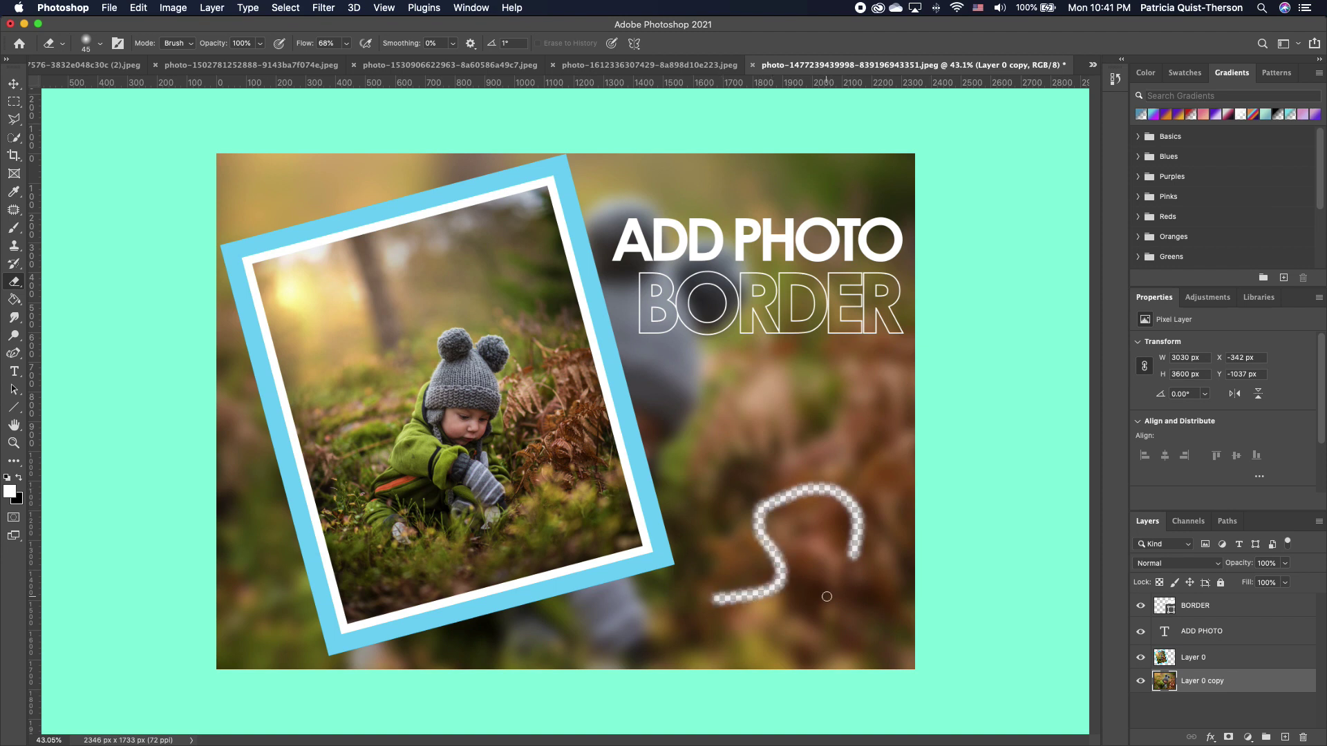
key("super+z")
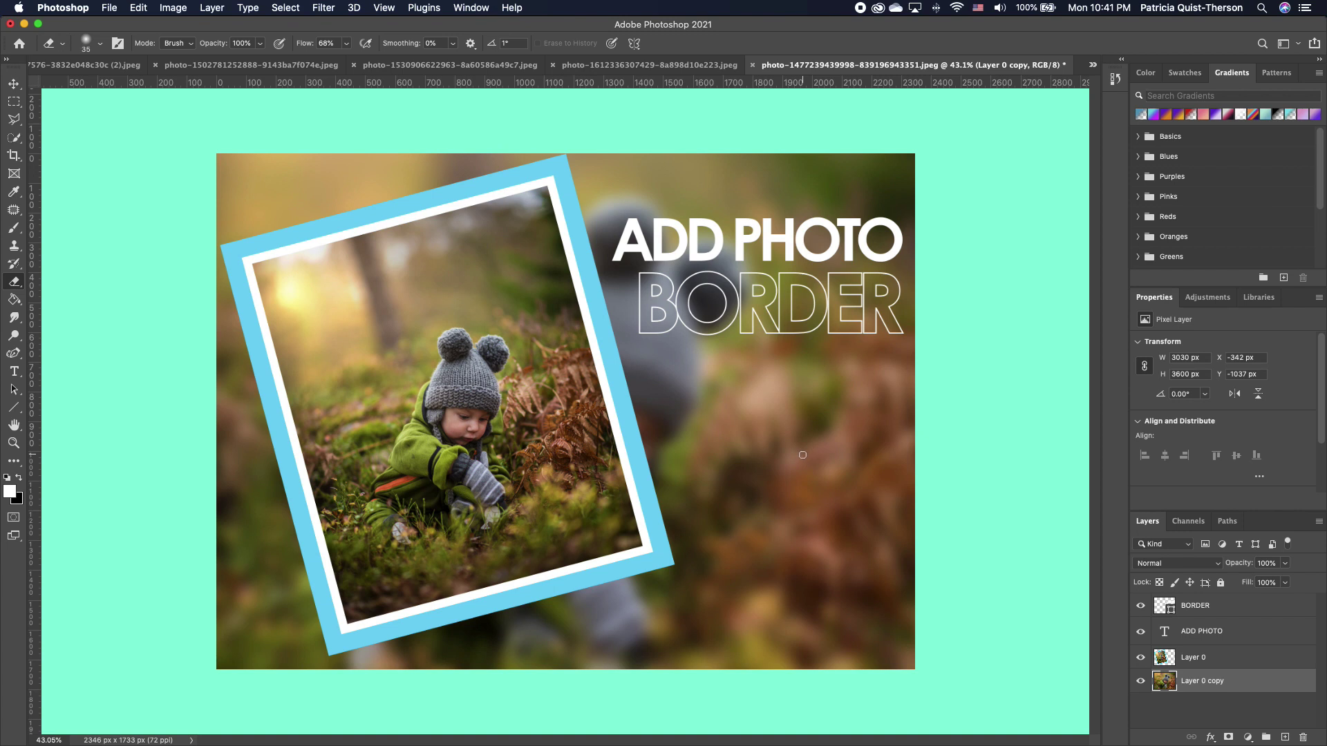
Enlarge the eraser to 300 px, erase soft patches in the background layer beneath the BORDER text, and undo the erasing
key("bracketright")
key("bracketright")
key("bracketright")
key("bracketright")
key("bracketright")
key("bracketright")
key("bracketright")
key("bracketright")
key("bracketright")
key("bracketright")
key("bracketright")
key("bracketright")
key("bracketright")
key("bracketright")
key("bracketright")
key("bracketright")
key("bracketleft")
key("bracketleft")
key("bracketleft")
key("bracketleft")
mouse_move(776, 468)
left_mouse_down()
mouse_move(802, 531)
mouse_move(875, 506)
mouse_move(873, 461)
mouse_move(814, 566)
left_mouse_up()
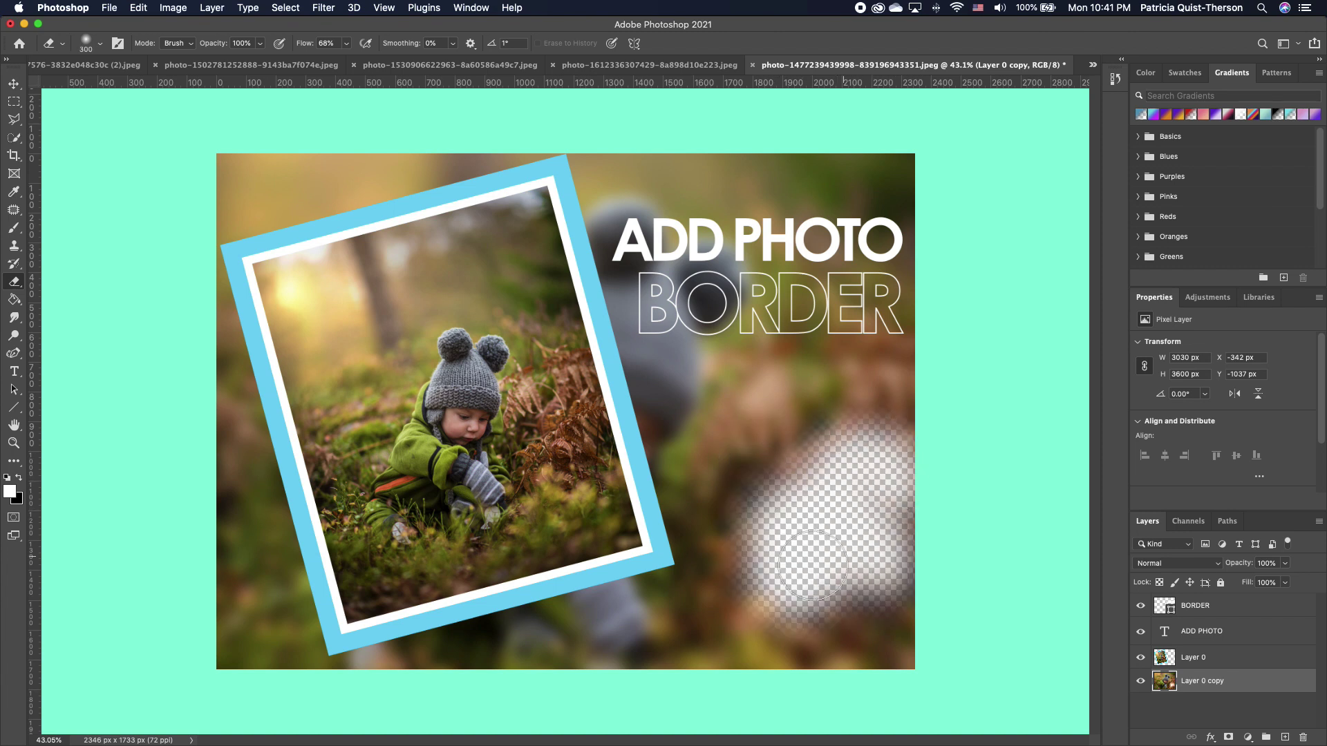
key("super+z")
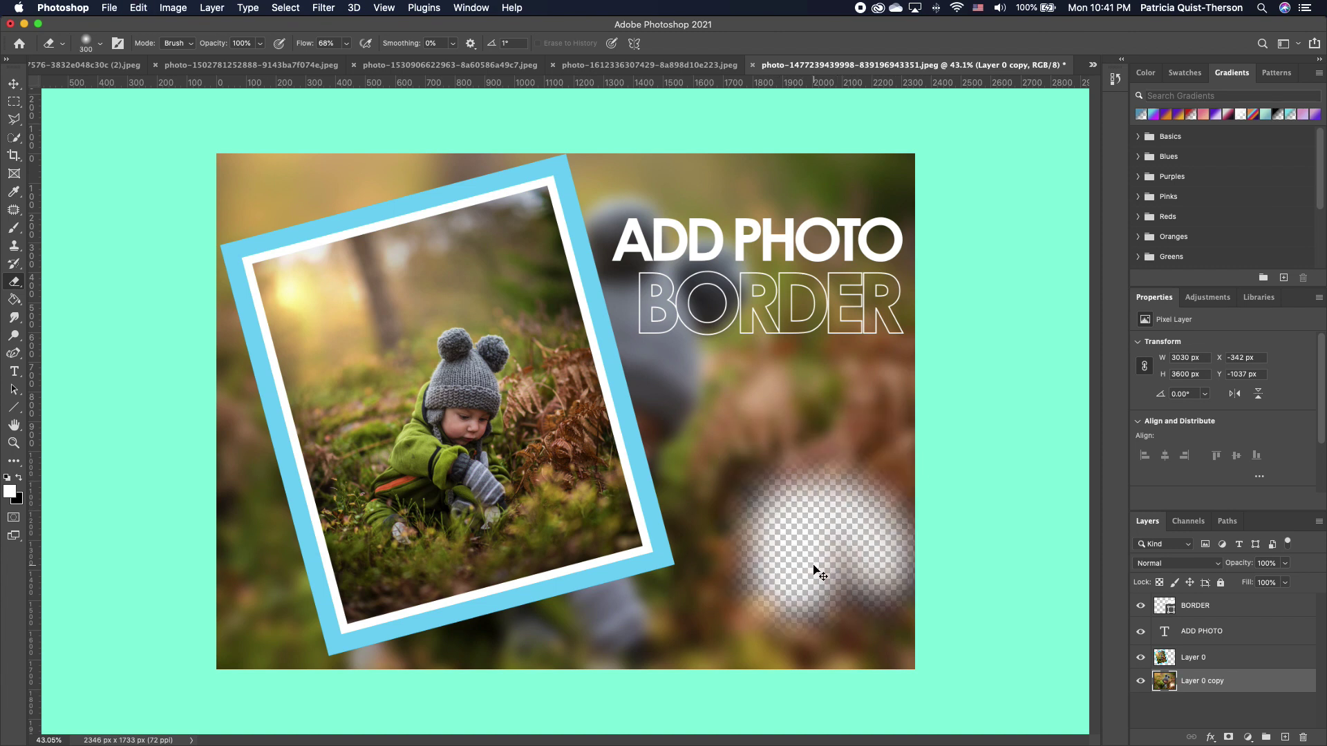
key("super+z")
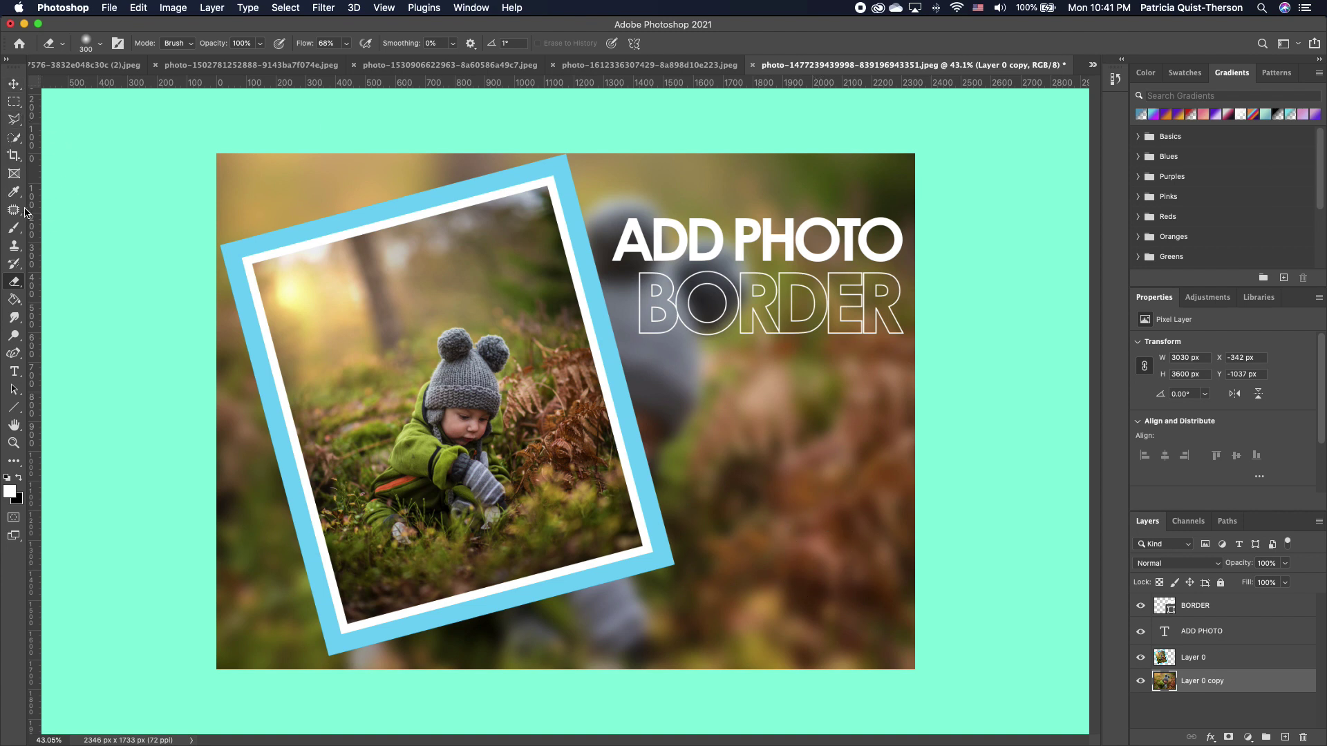
Set the brush hardness to 100% and paint four overlapping white 601 px dabs in the lower-right corner of Layer 0 copy
left_click(14, 227)
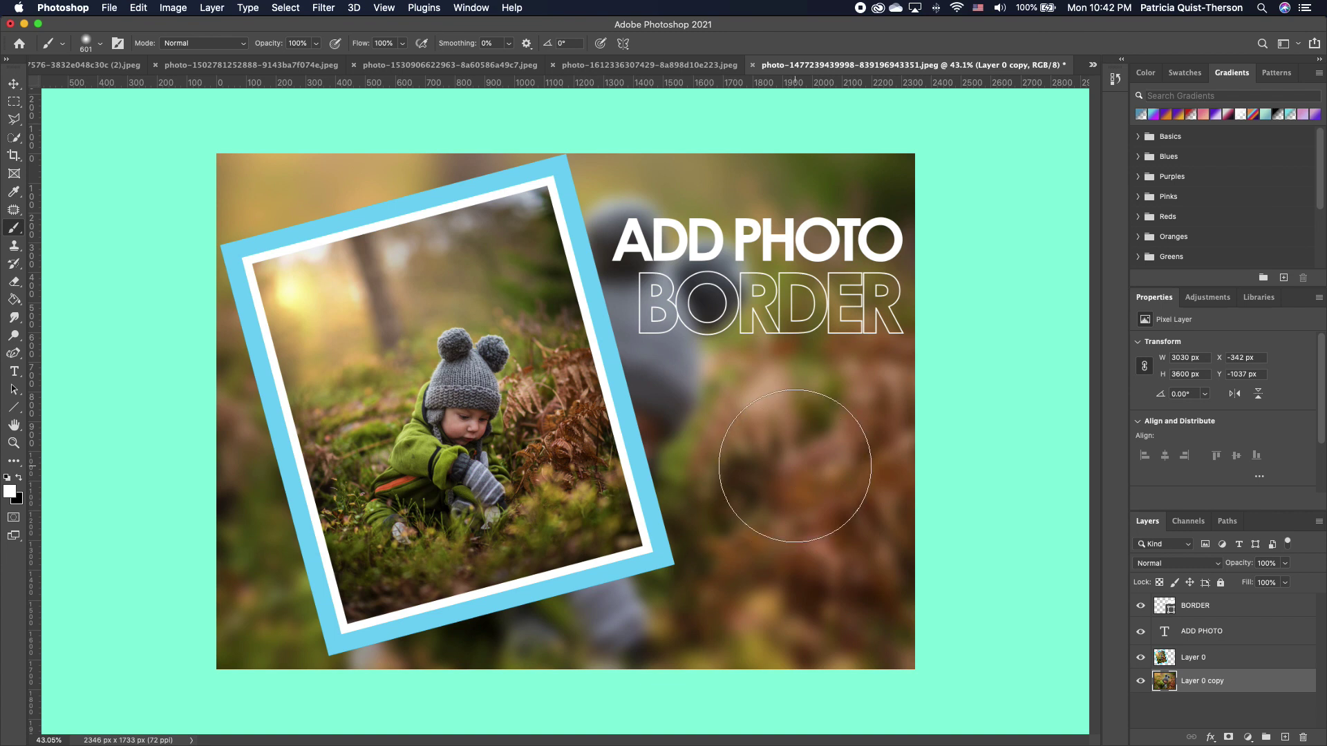
mouse_move(795, 463)
left_mouse_down()
mouse_move(790, 608)
mouse_move(795, 293)
mouse_move(765, 660)
left_mouse_up()
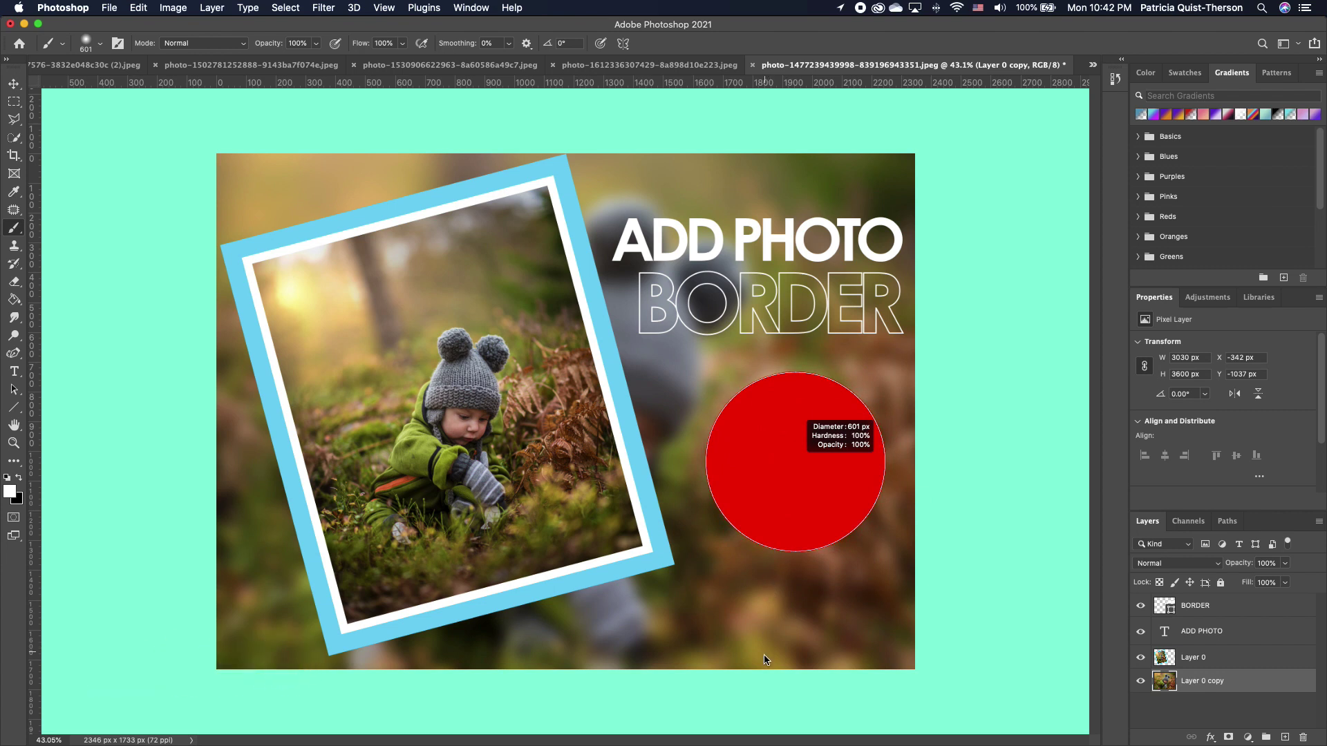
left_click_drag(765, 660, 765, 664)
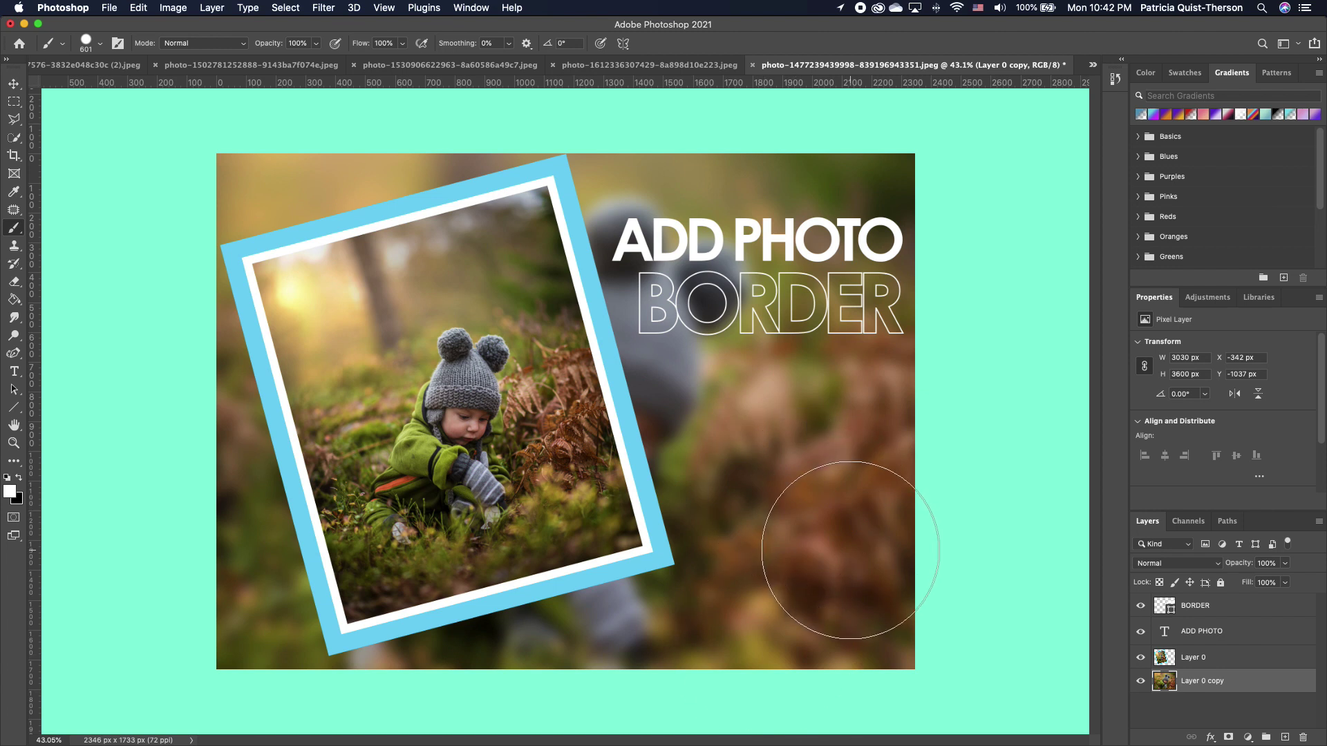
left_click(855, 551)
left_click(797, 591)
left_click(904, 616)
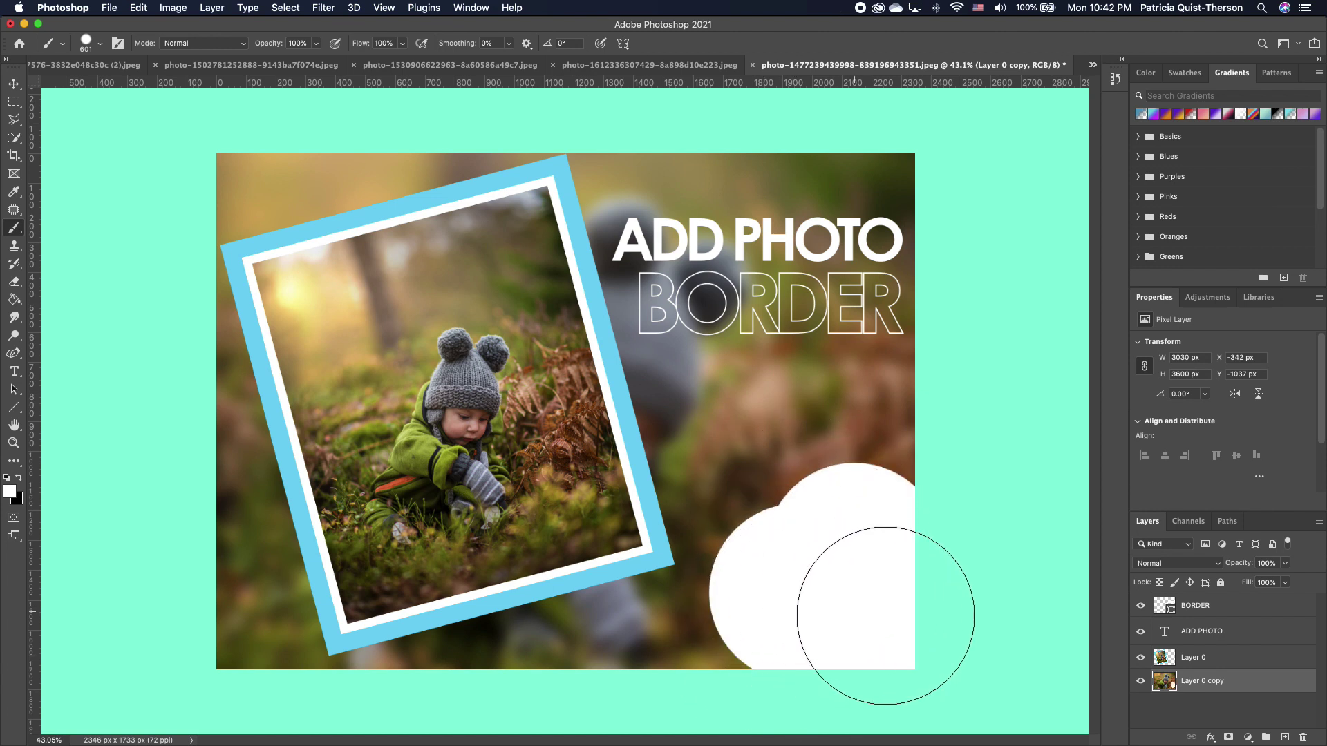
left_click(909, 459)
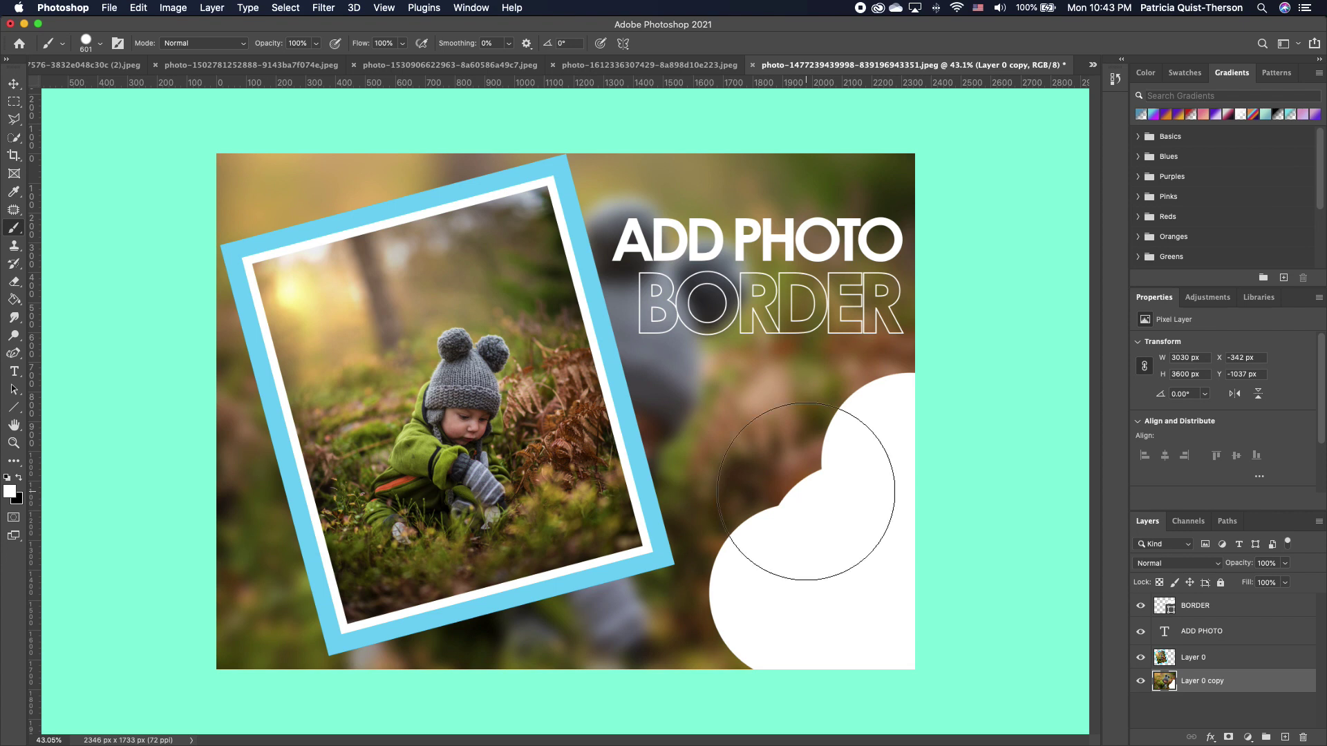
mouse_move(795, 493)
left_mouse_down()
mouse_move(819, 260)
mouse_move(800, 183)
left_mouse_up()
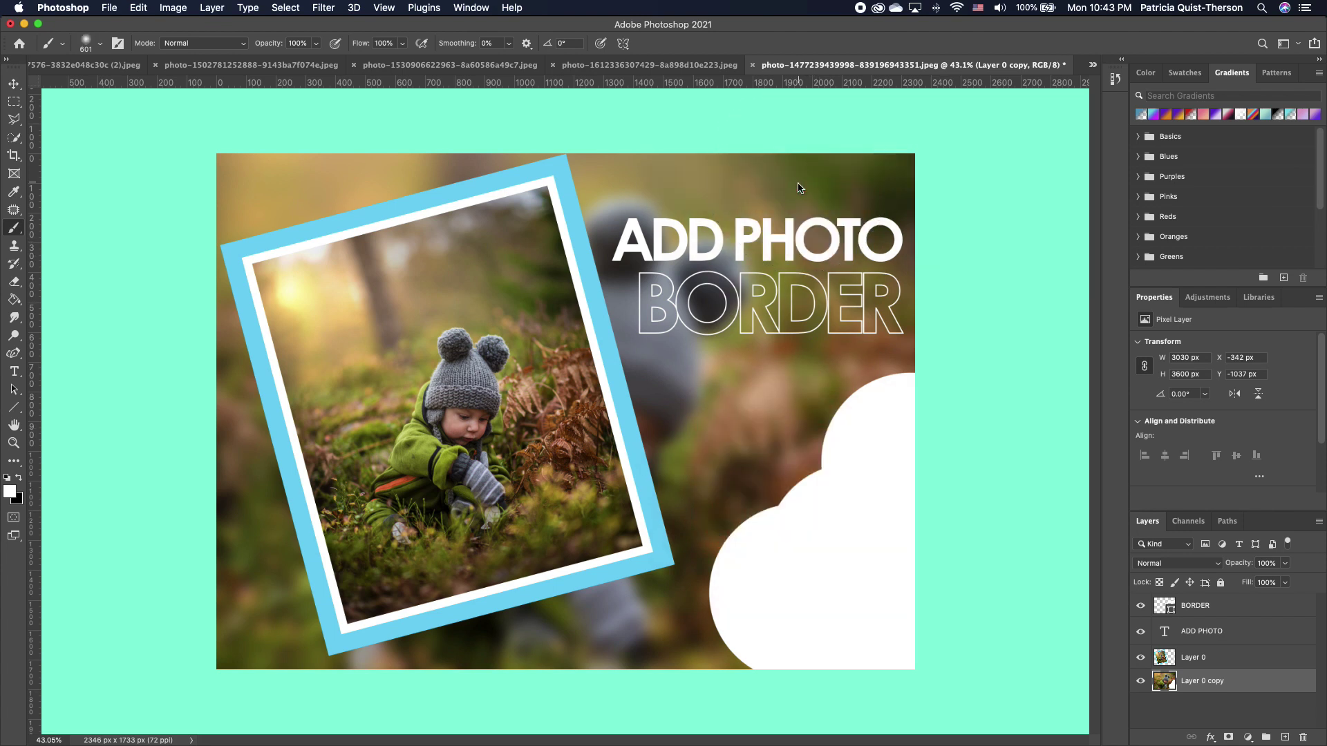